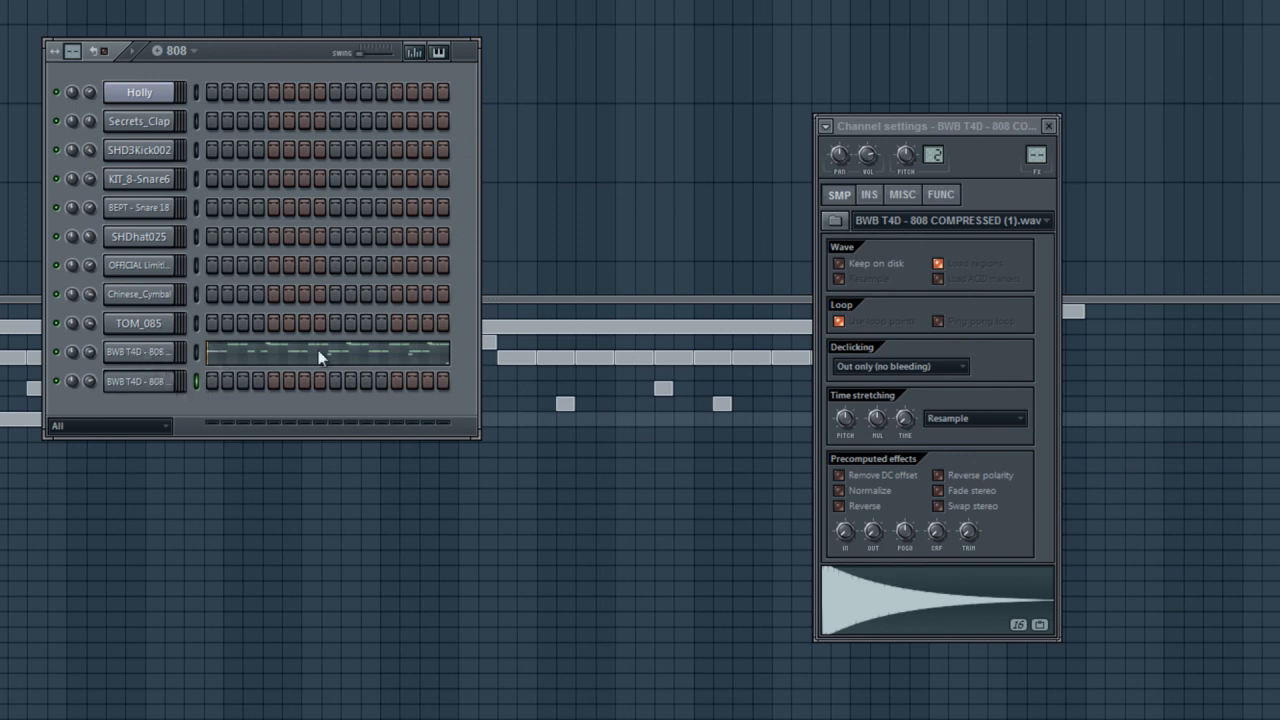
Open the settings of the upper 808 channel and show its volume envelope.
click(134, 356)
click(150, 358)
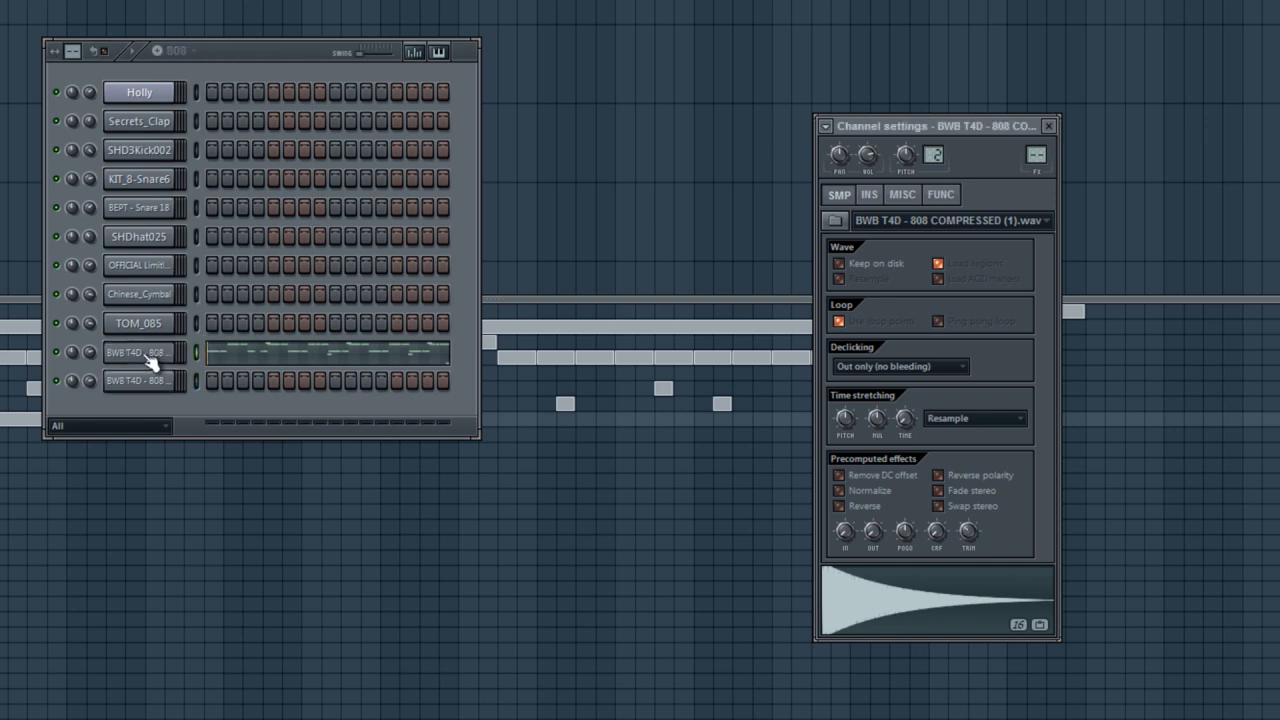
click(872, 200)
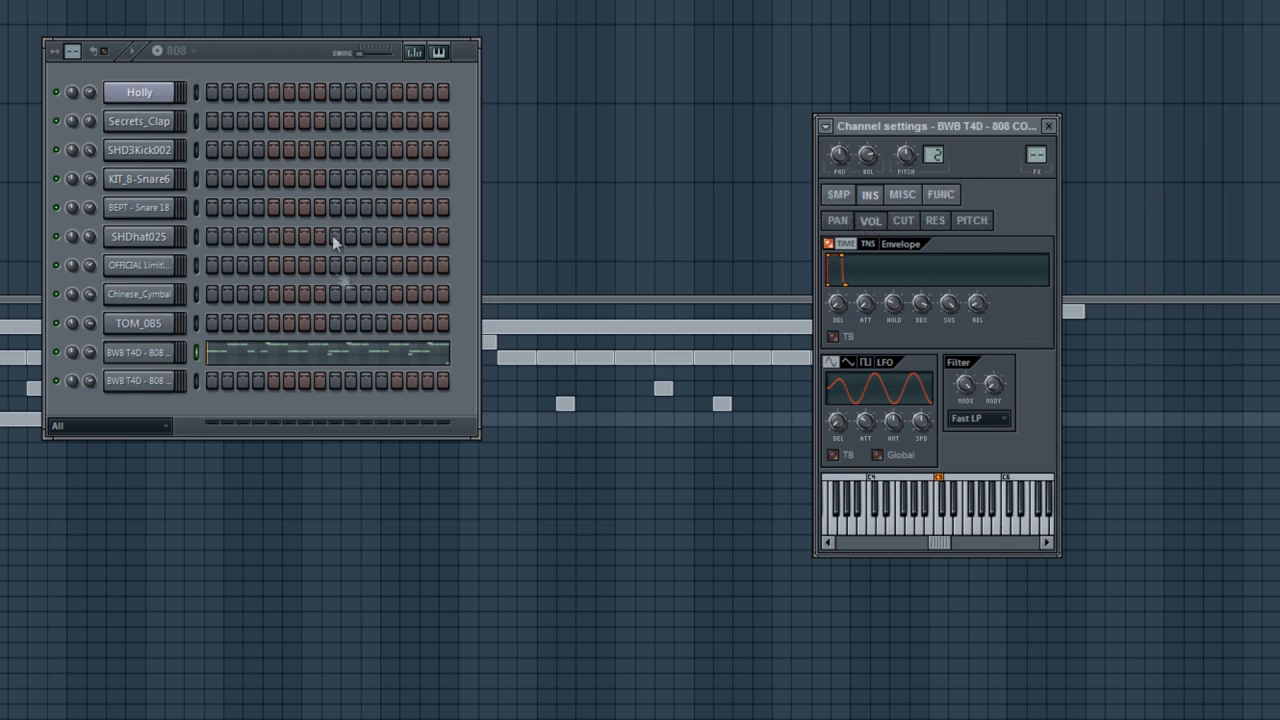
Reduce the volume envelope's attack to its minimum on the lower 808 channel.
click(140, 388)
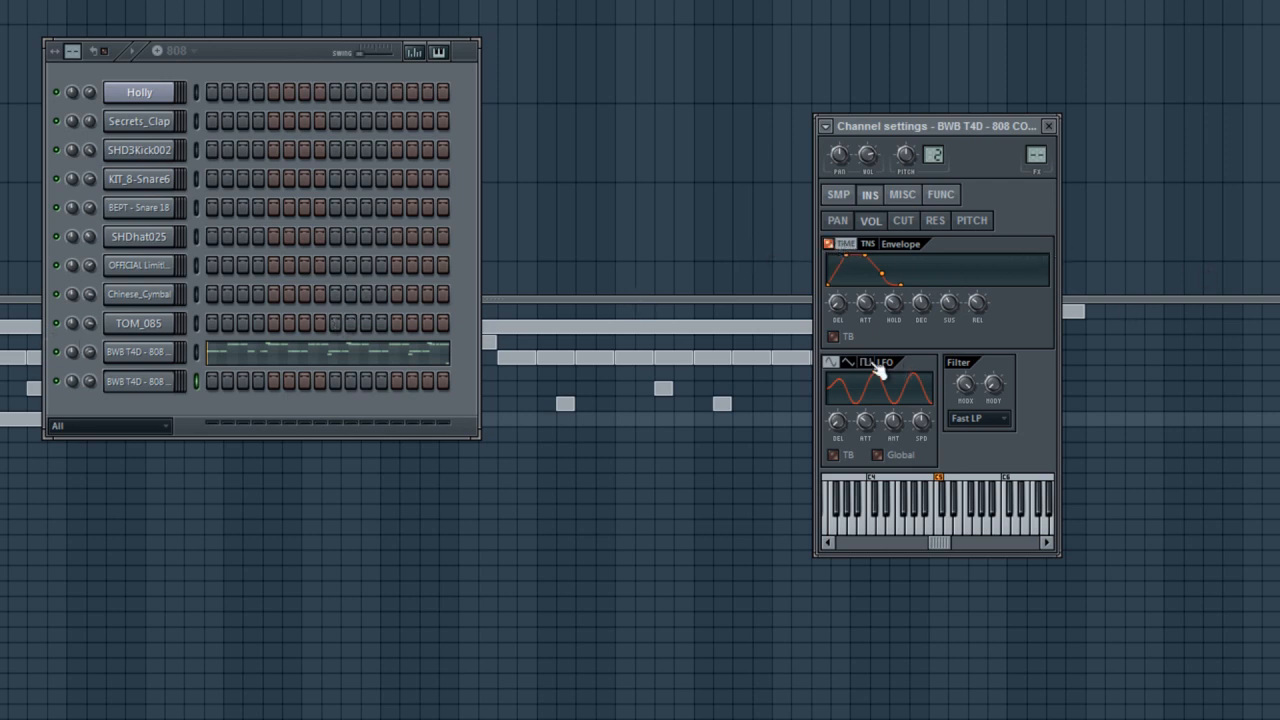
drag(868, 308, 879, 485)
click(152, 392)
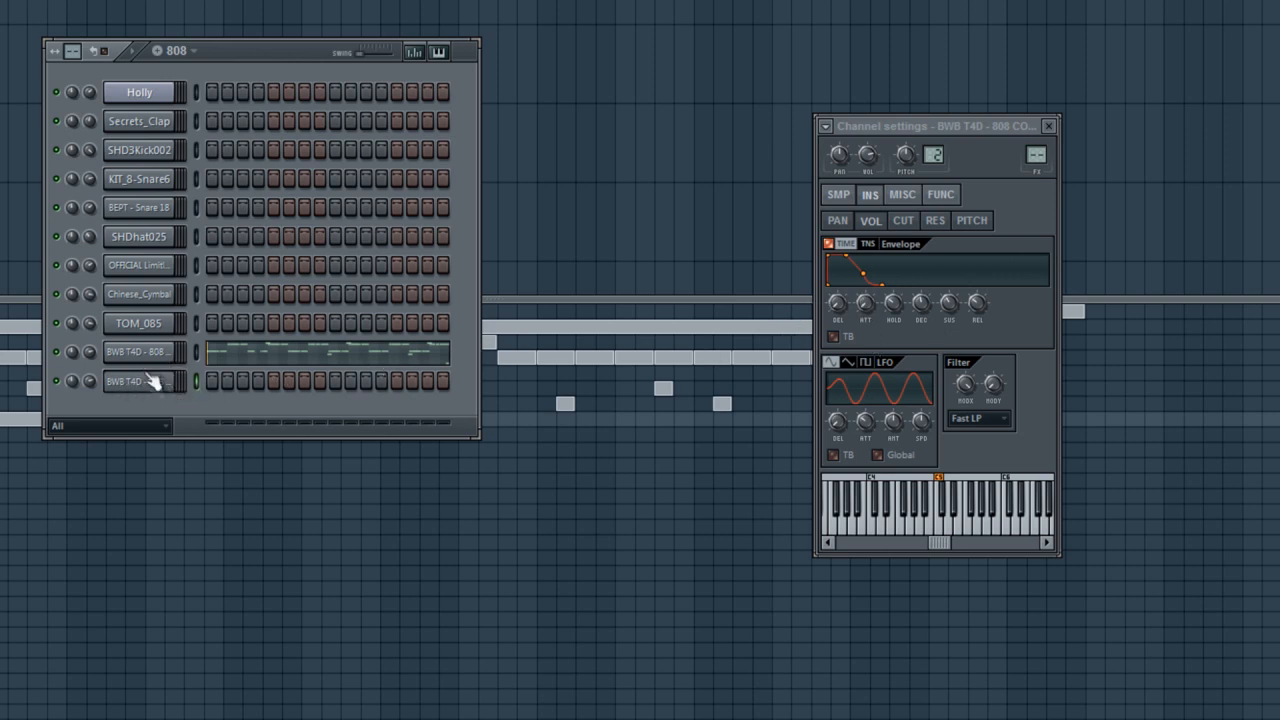
drag(866, 308, 867, 270)
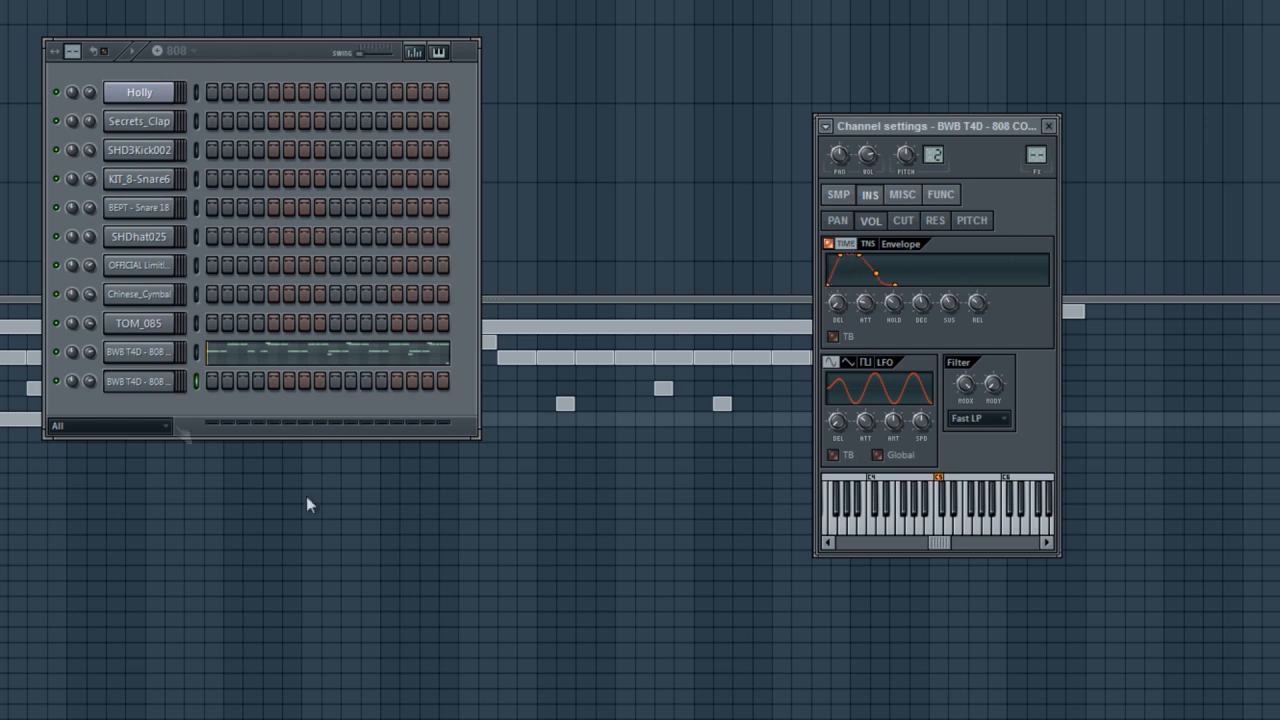
click(133, 388)
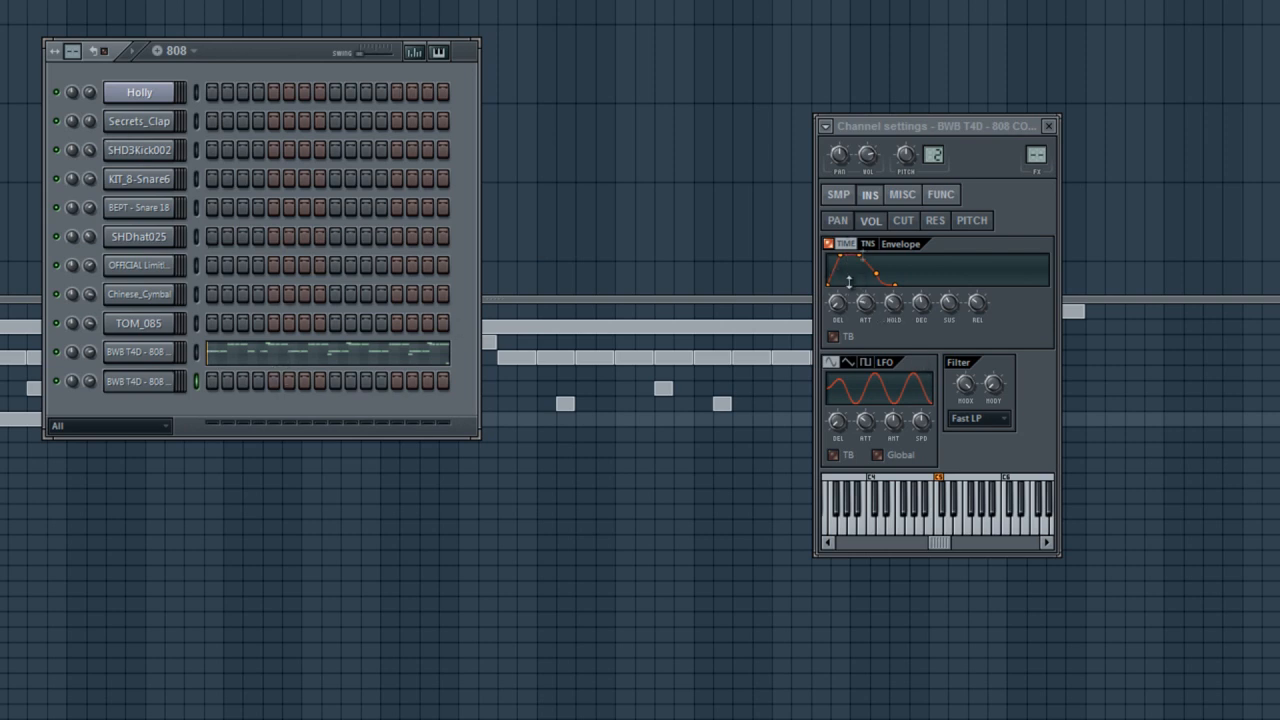
drag(868, 307, 880, 590)
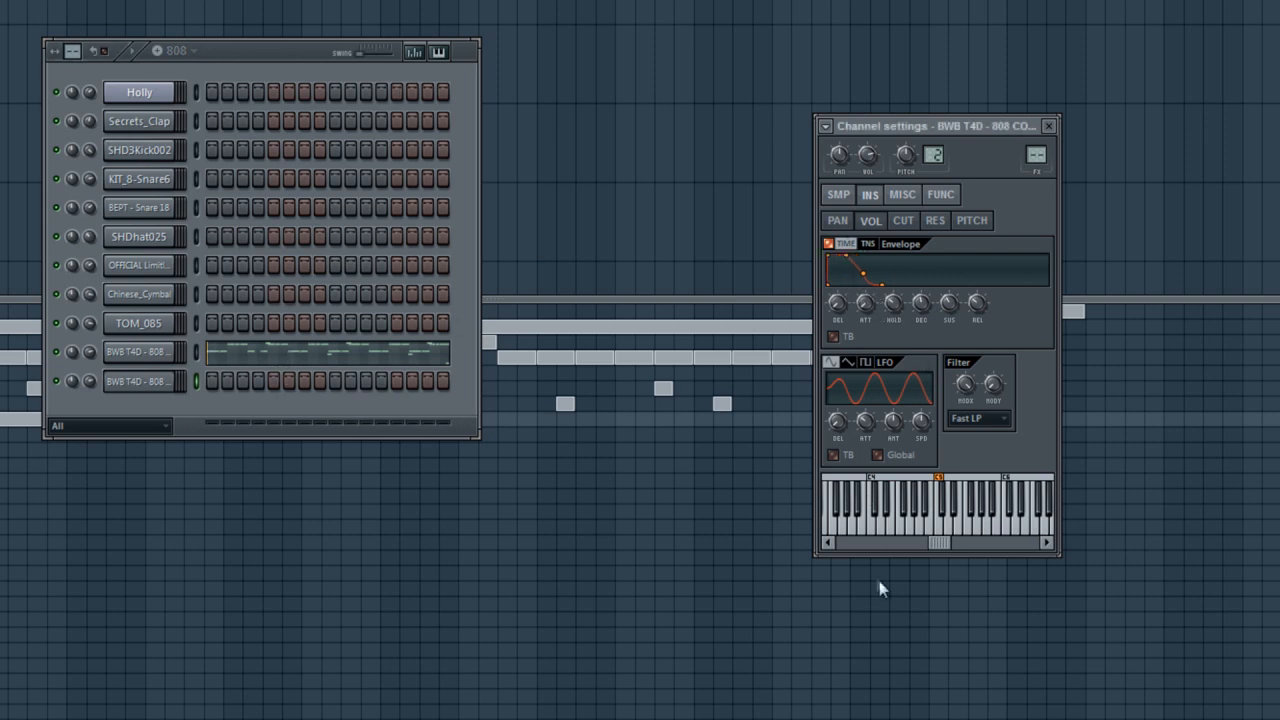
right_click(174, 378)
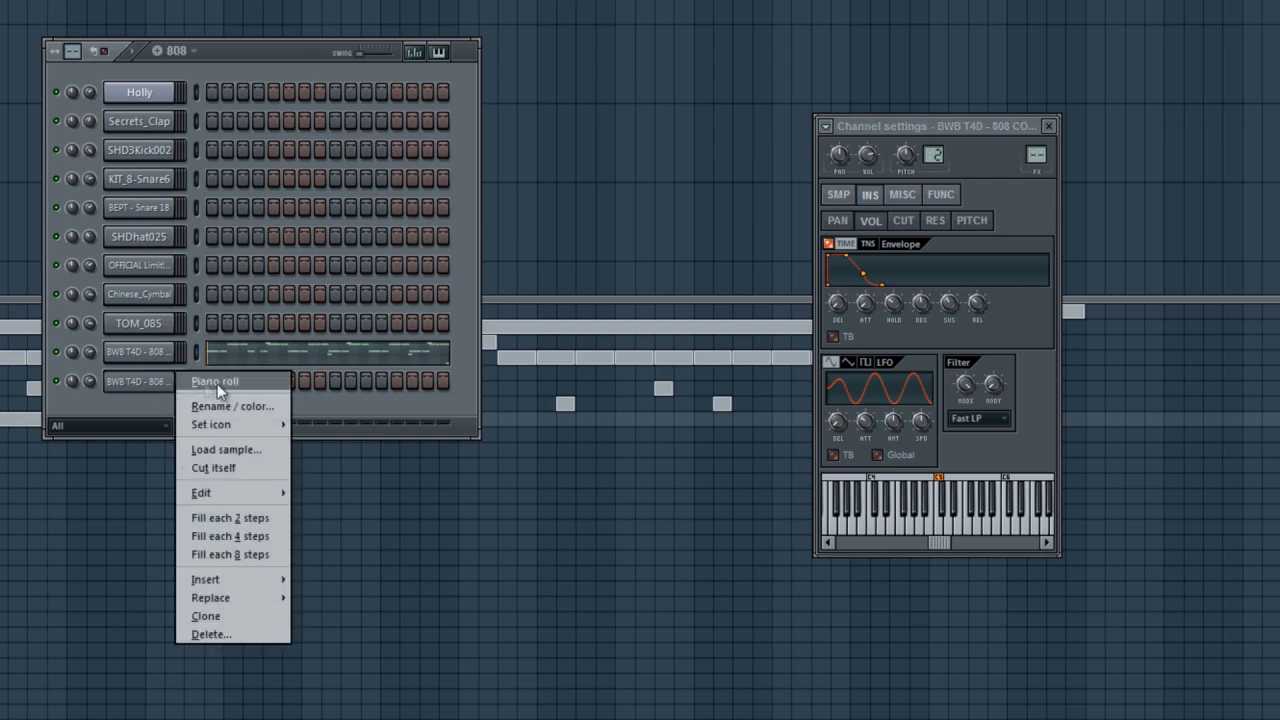
click(215, 380)
click(50, 338)
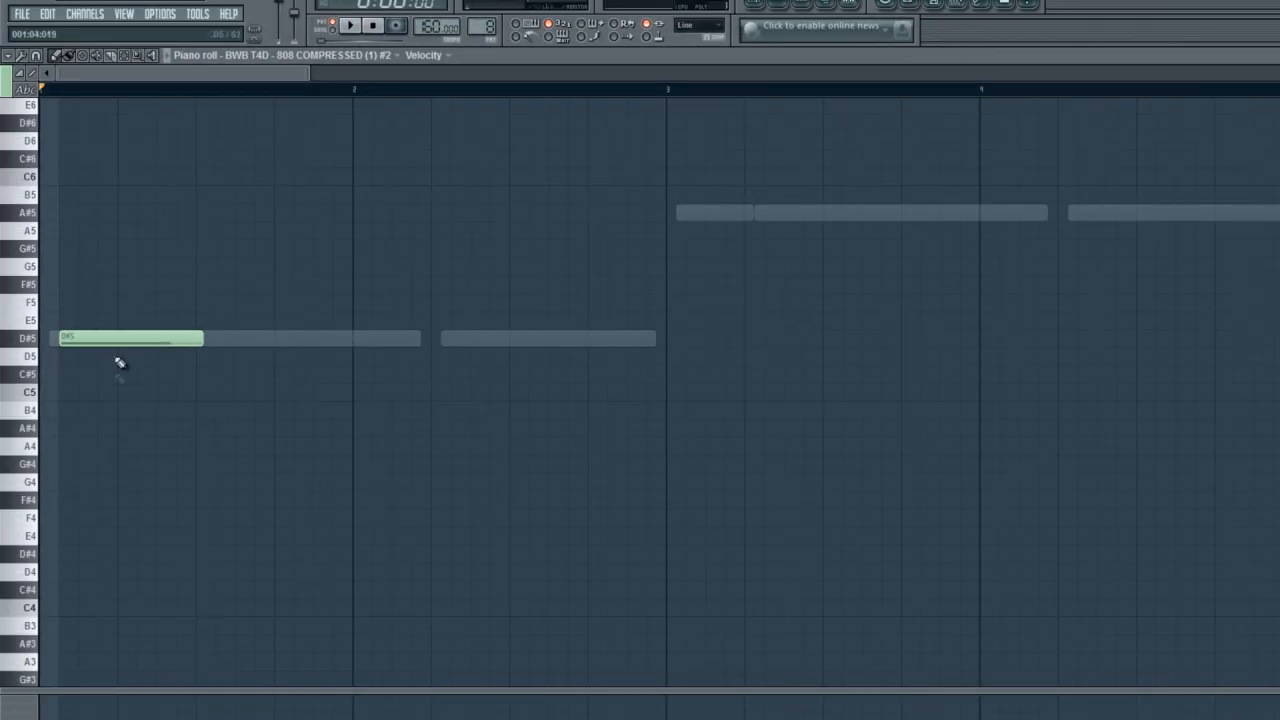
right_click(112, 337)
click(780, 3)
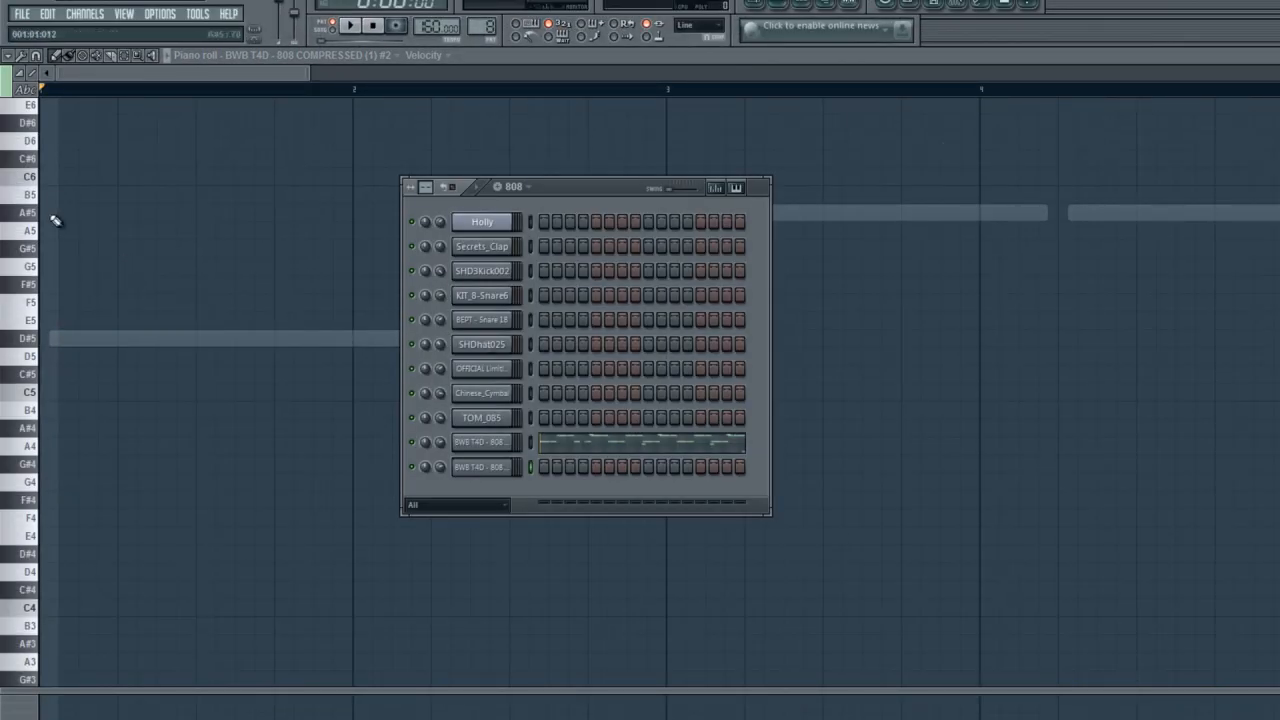
key(F6)
scroll(95, 230, up, 8)
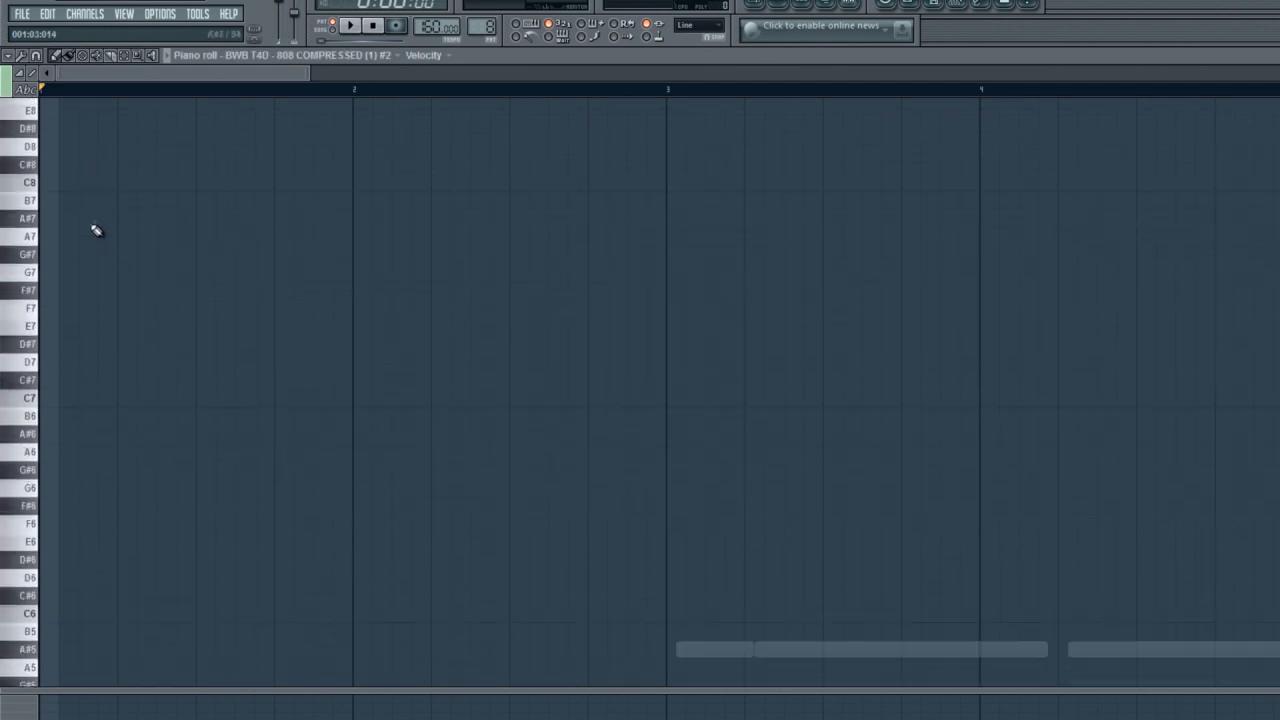
scroll(60, 300, down, 2)
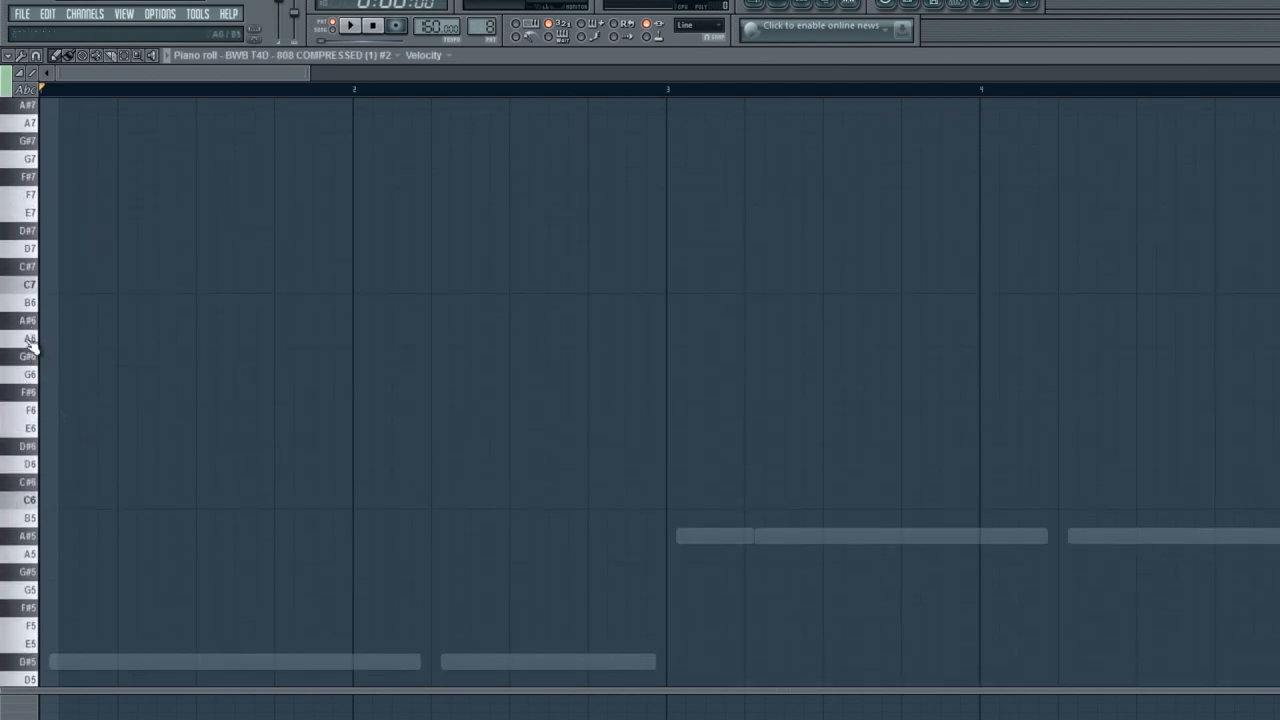
click(40, 89)
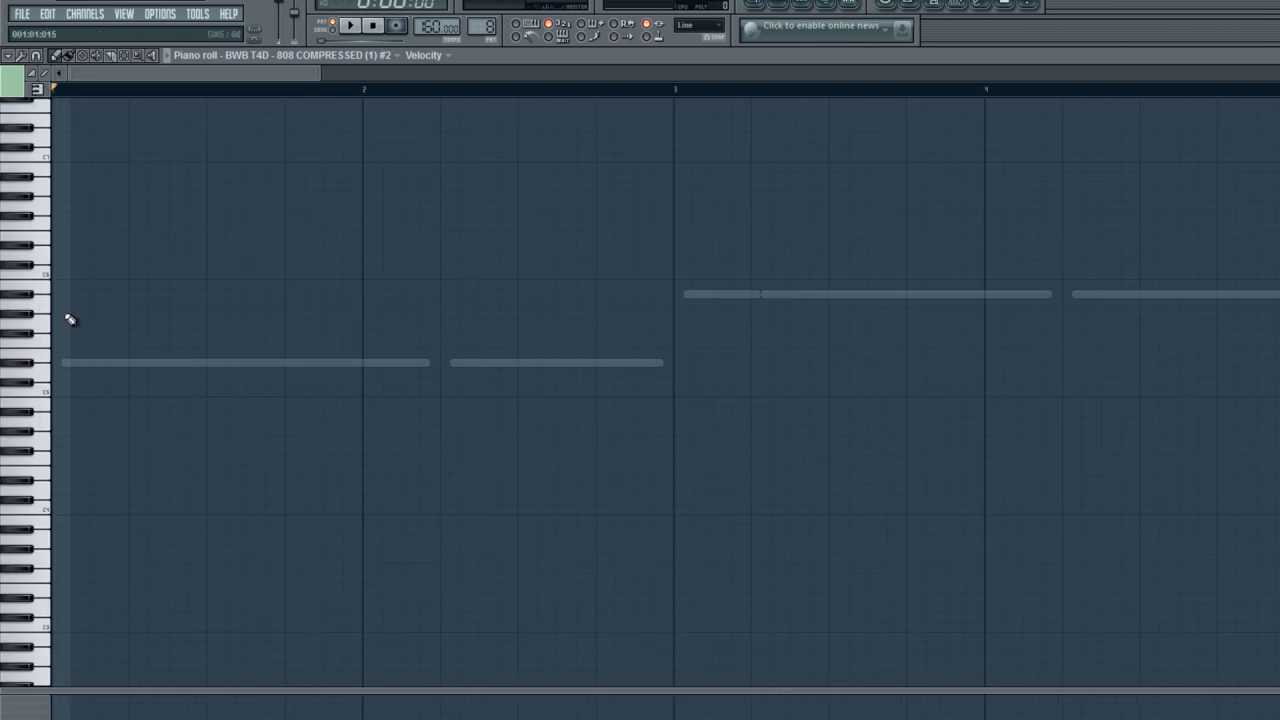
Reopen the lower 808 channel's settings and adjust the release of its volume envelope.
click(779, 4)
click(480, 466)
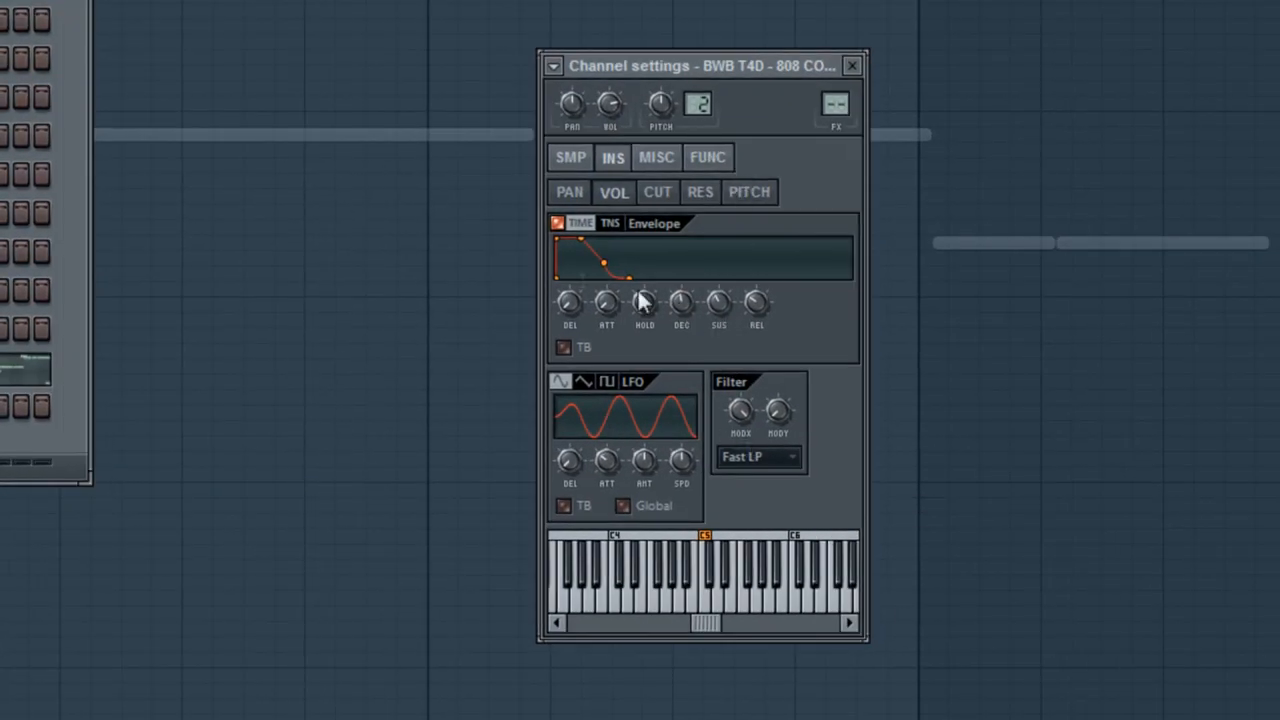
drag(758, 300, 762, 382)
drag(763, 308, 759, 270)
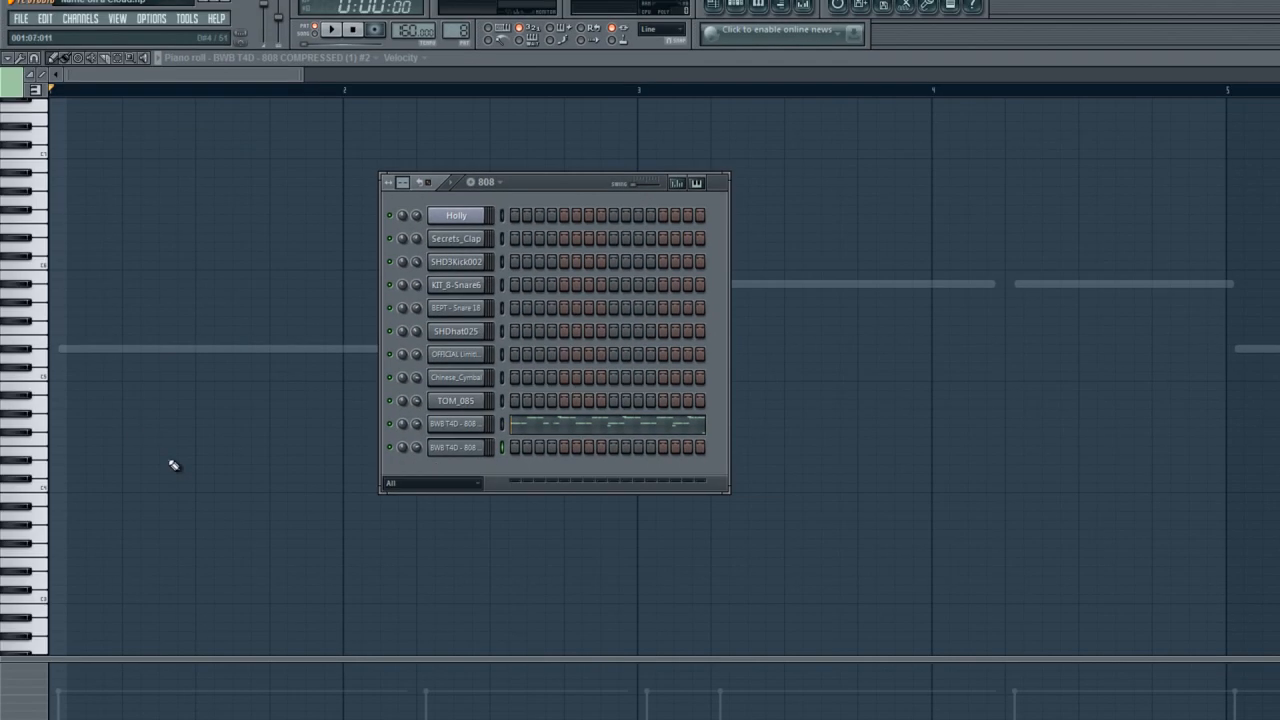
Select Pattern 4 in the playlist, show its step sequence and play it to examine the kick placement.
key(F6)
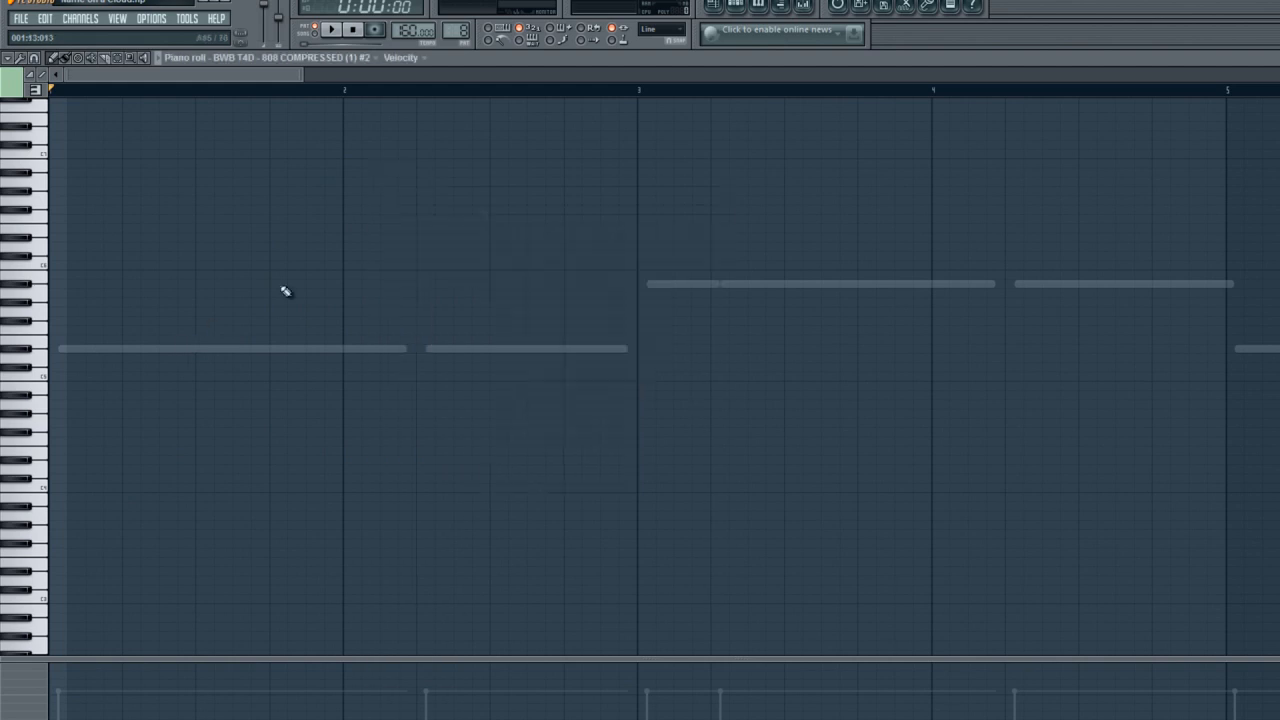
key(F5)
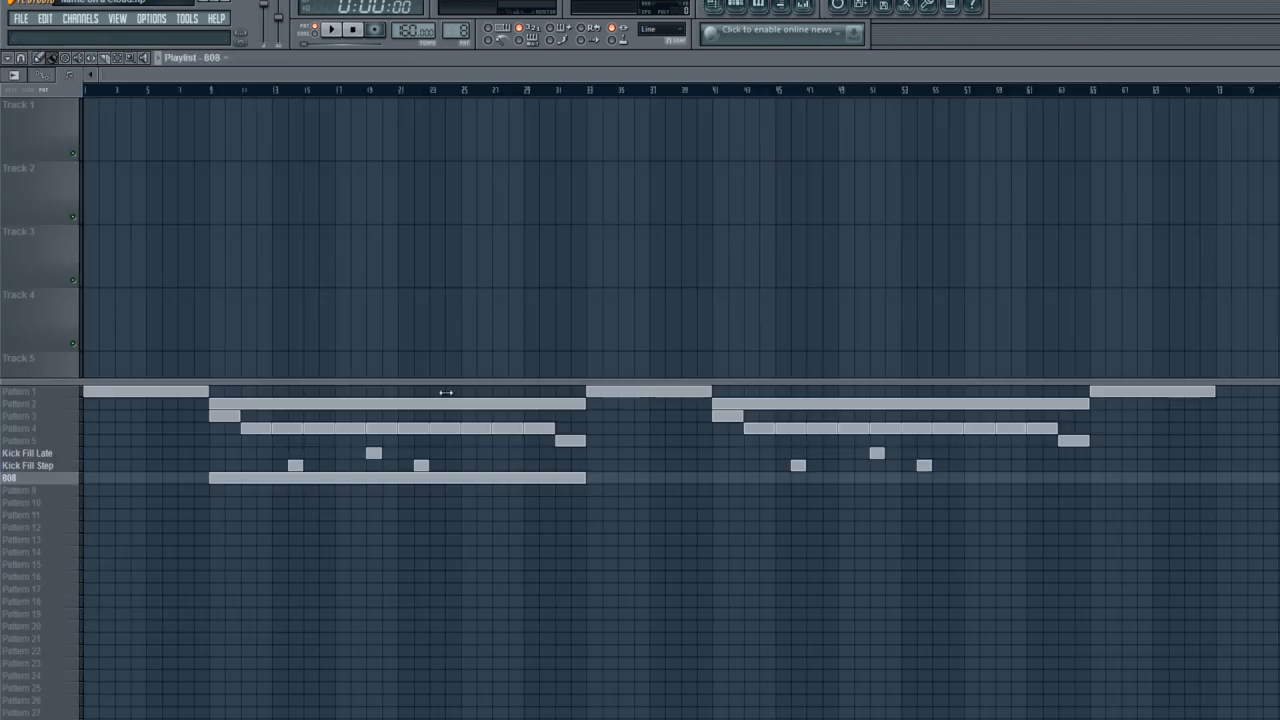
click(34, 430)
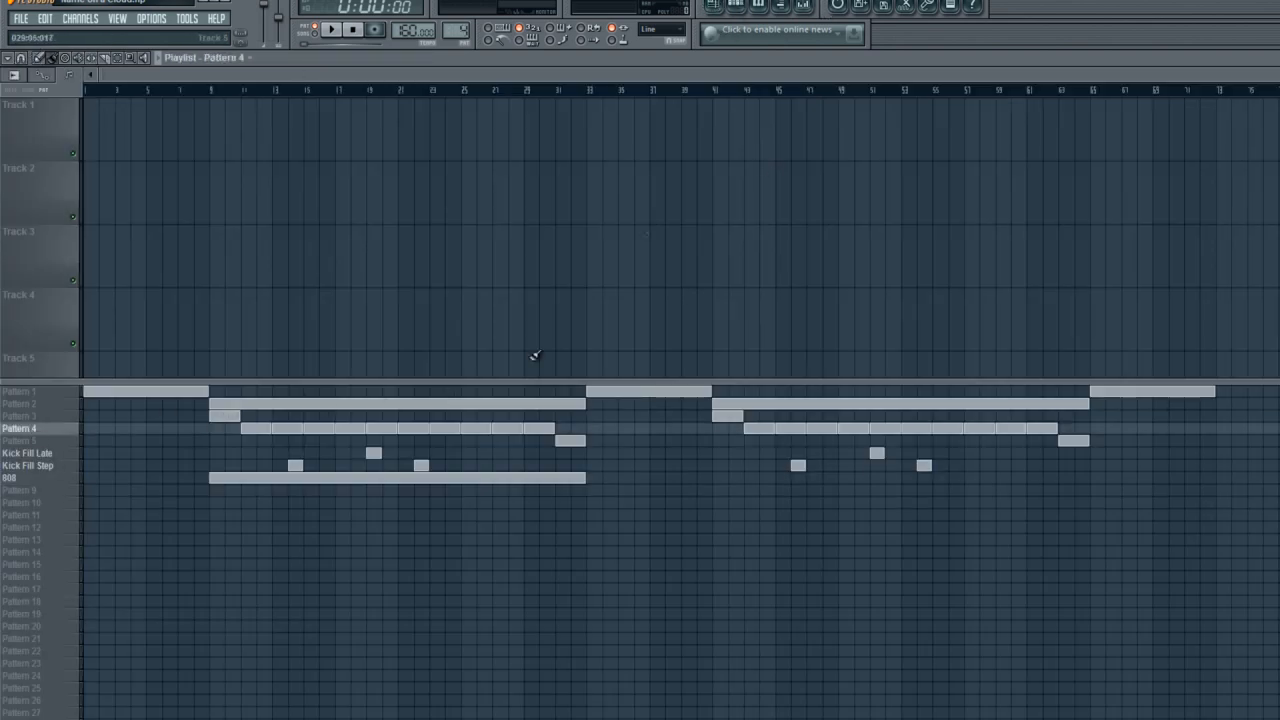
key(F6)
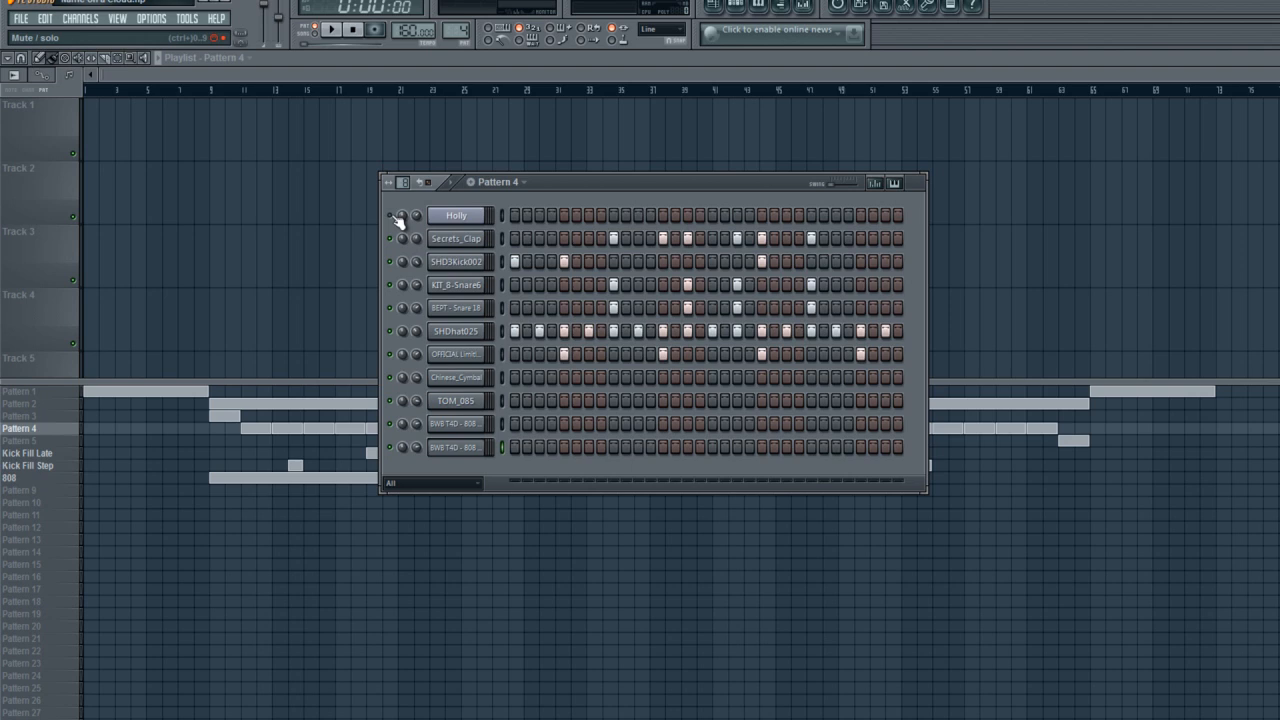
click(332, 30)
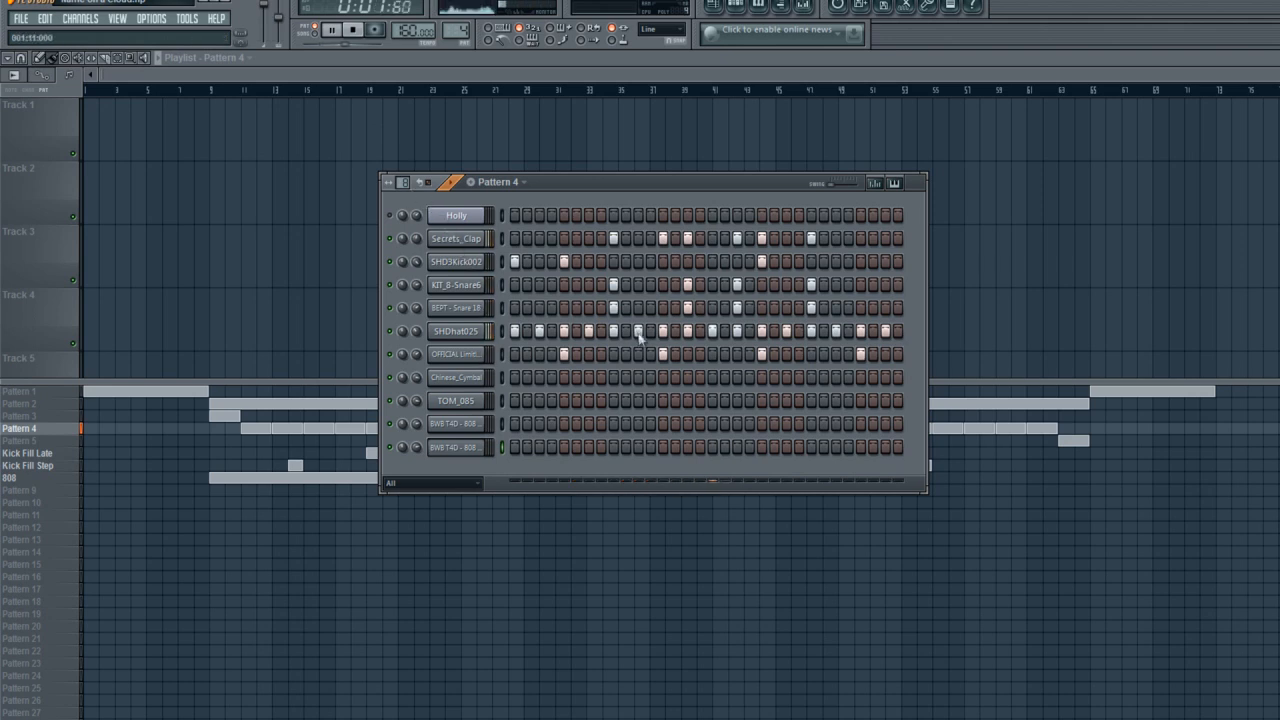
key(space)
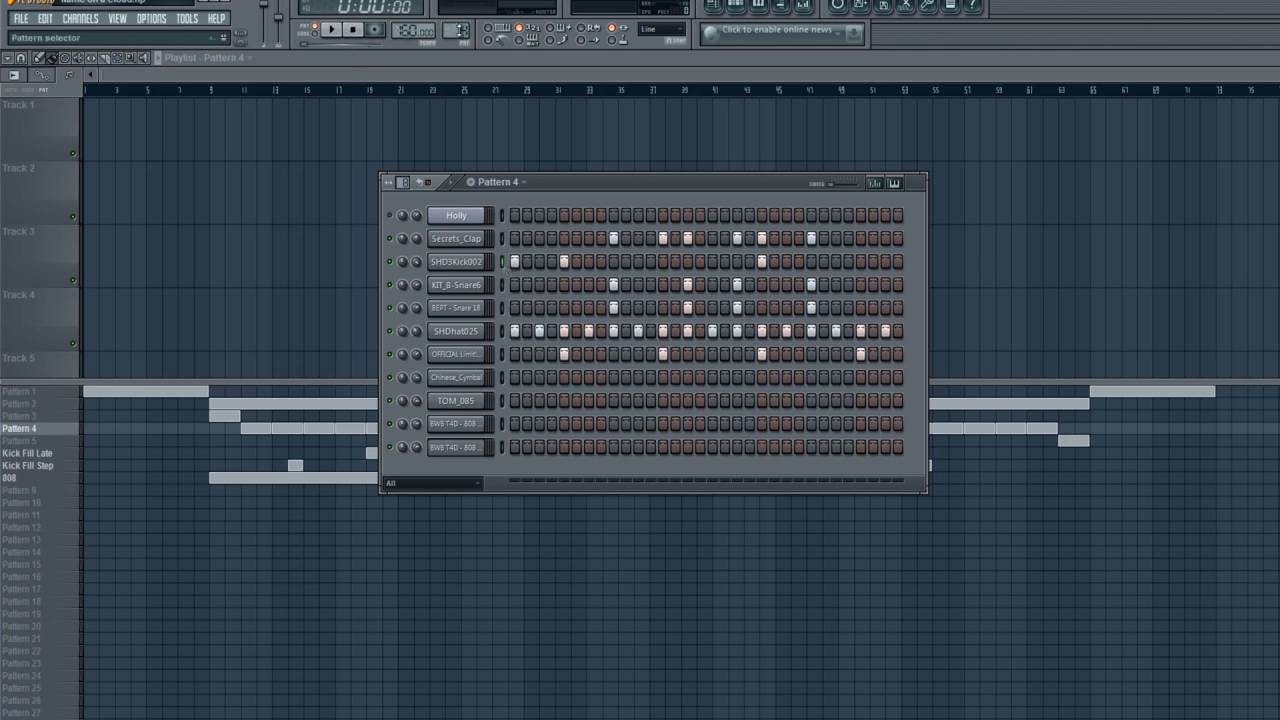
In Pattern 9, extend the step grid to 8 beats and place lower 808 channel hits on steps 1, 5 and 21.
scroll(462, 30, up, 5)
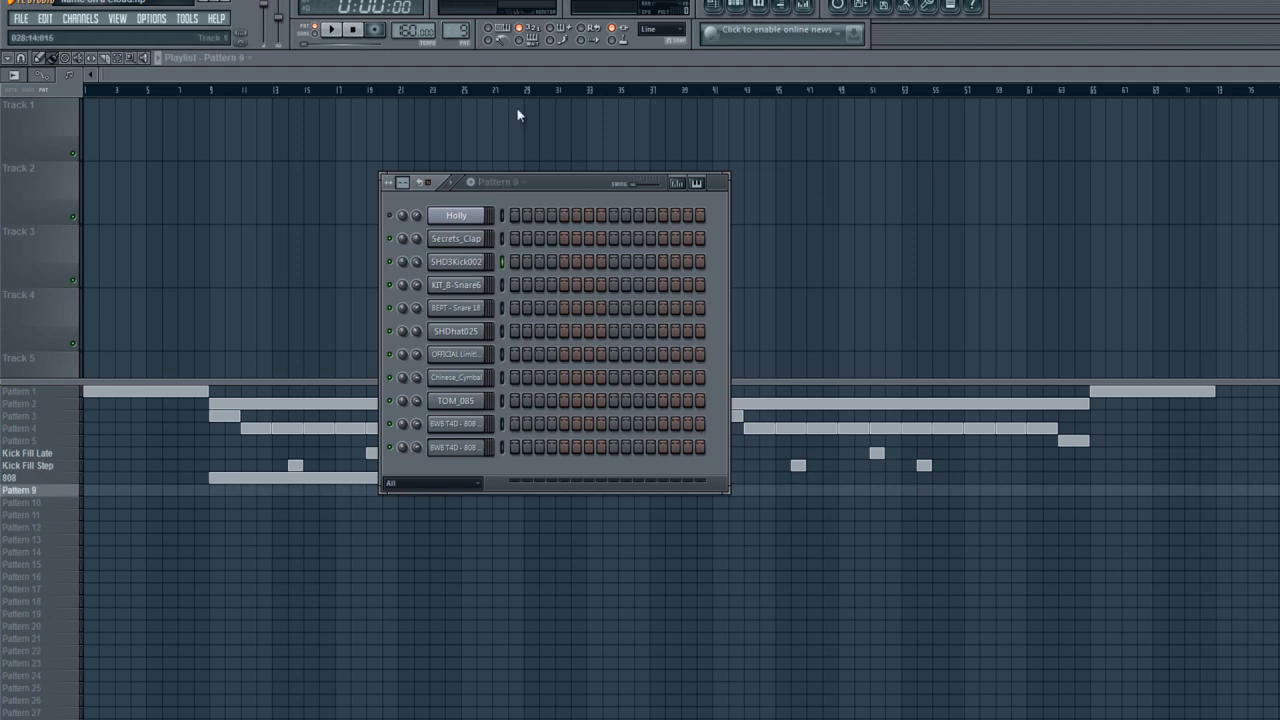
click(468, 447)
click(502, 447)
right_click(503, 421)
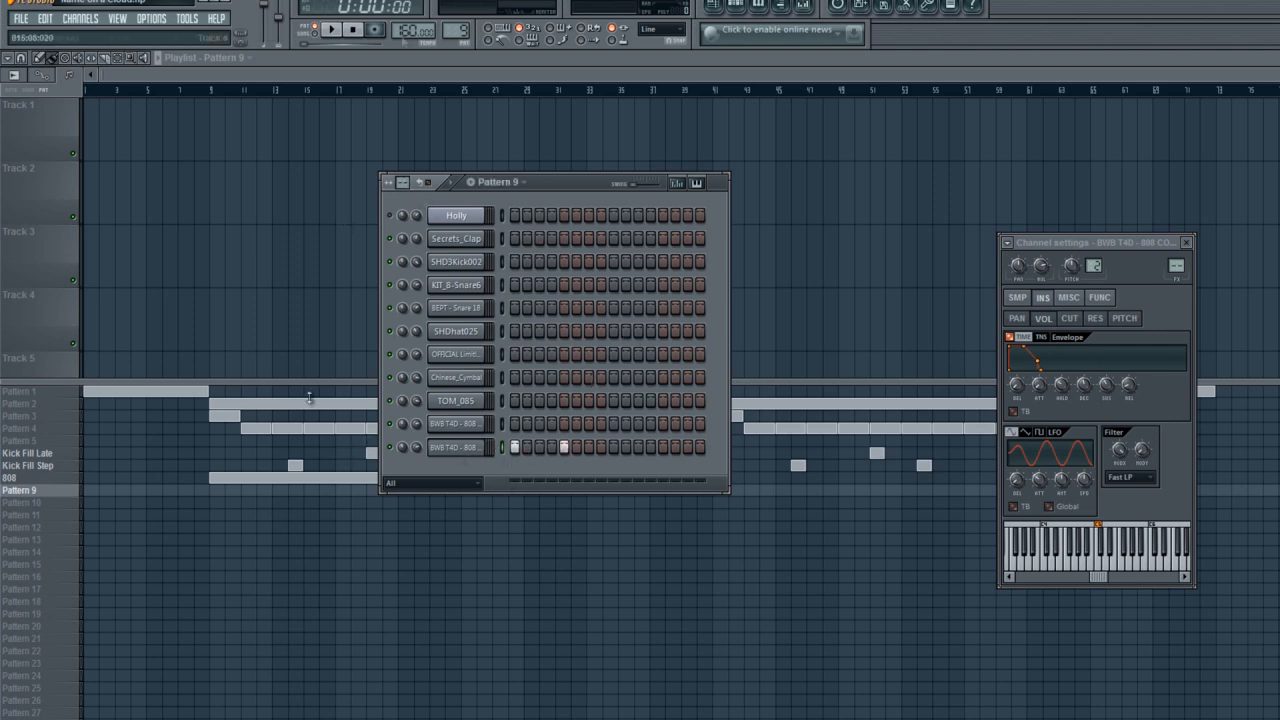
drag(459, 31, 467, 65)
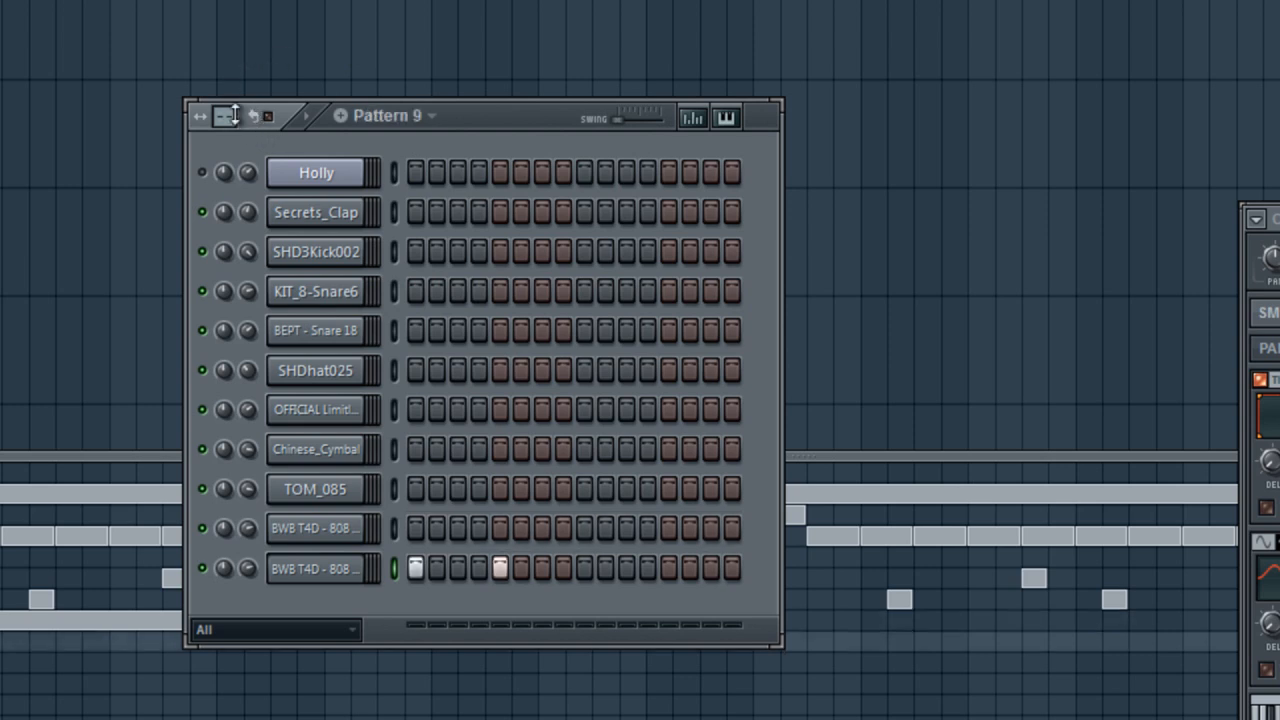
drag(226, 117, 226, 12)
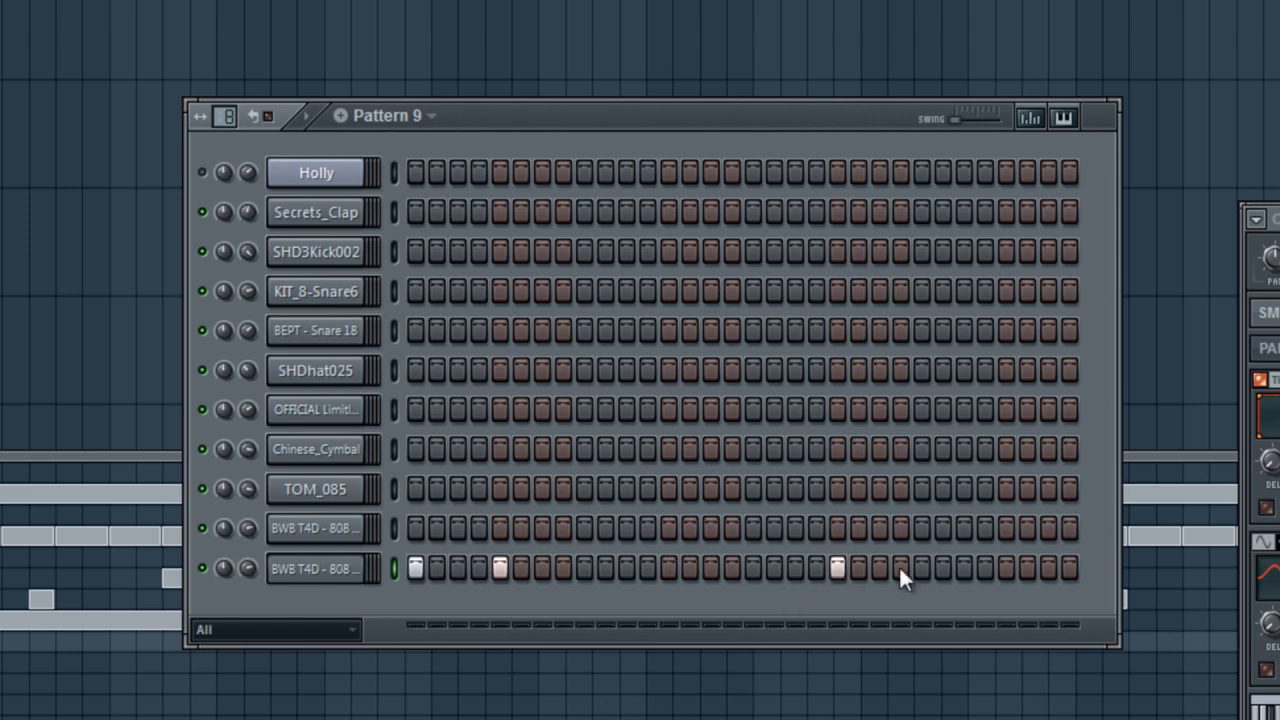
Send the lower 808 channel's steps to the piano roll as C5 notes, each extended to the start of the following one.
right_click(335, 583)
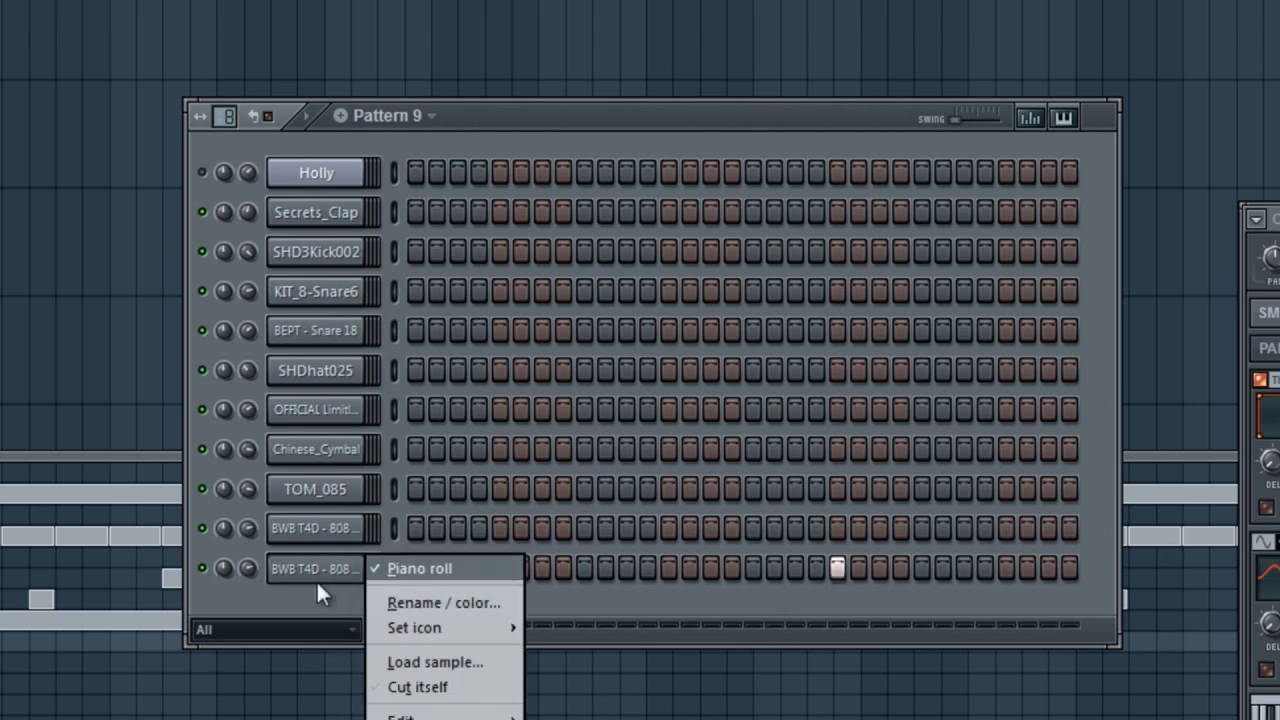
click(313, 579)
right_click(308, 571)
click(446, 567)
right_click(306, 571)
click(467, 570)
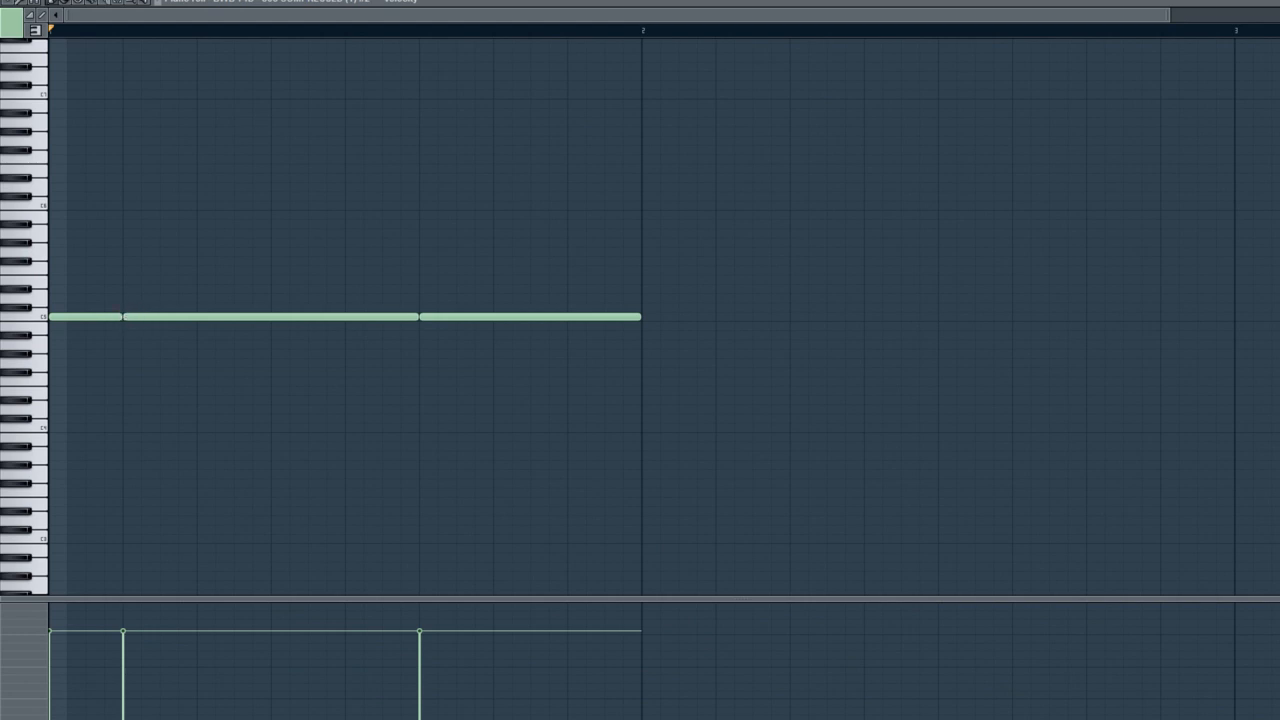
key(space)
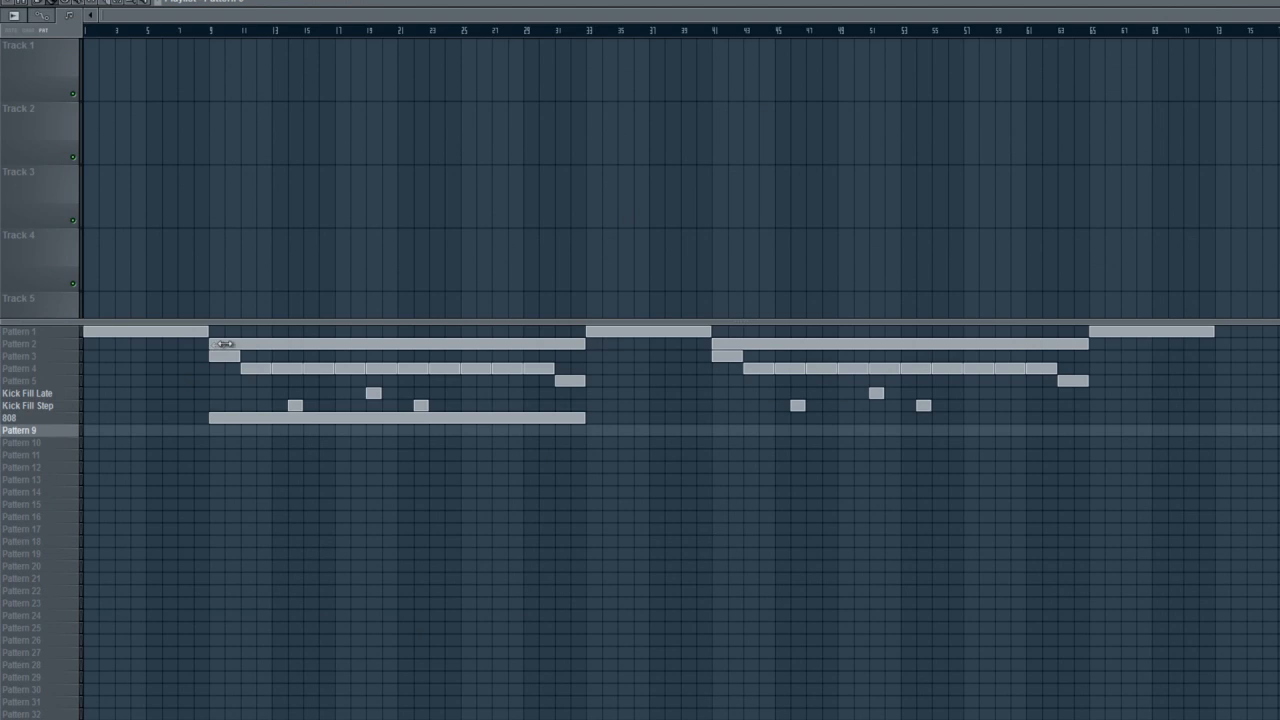
Solo the Holly channel from Pattern 9's channel list.
key(F6)
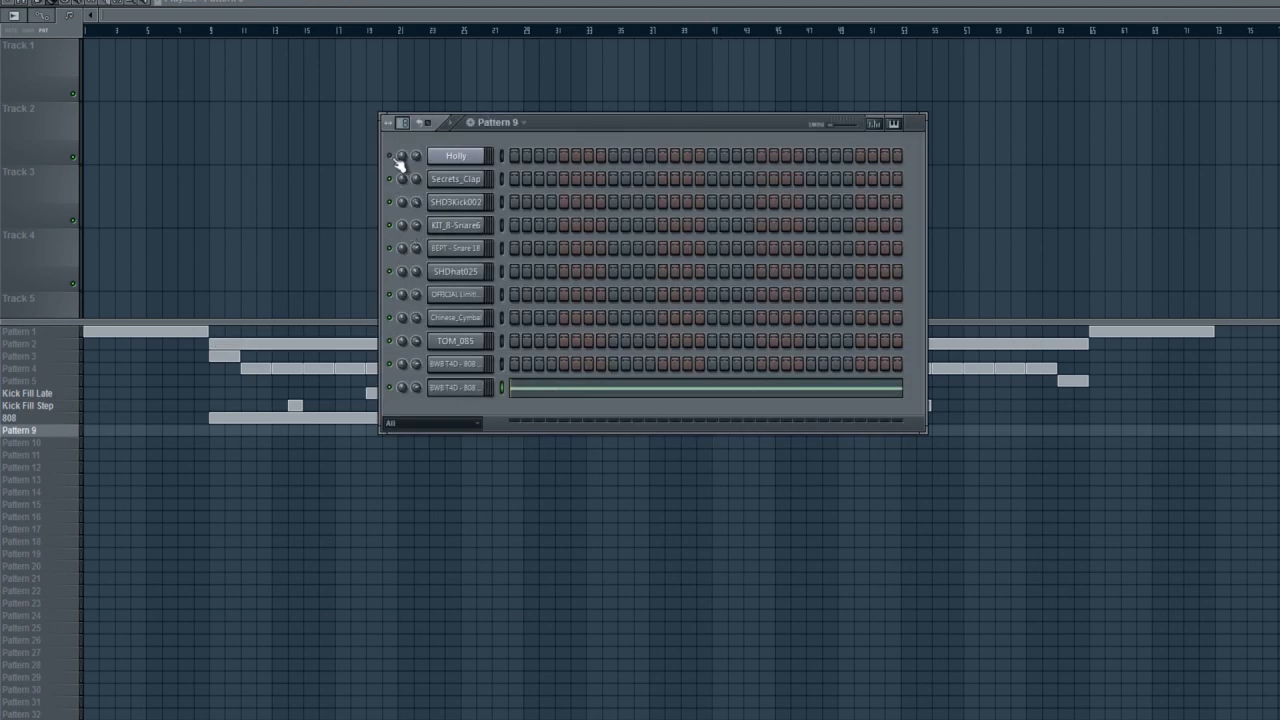
right_click(390, 157)
click(401, 165)
Place a Pattern 9 clip at bar 9 in the playlist and play the song from there.
click(214, 31)
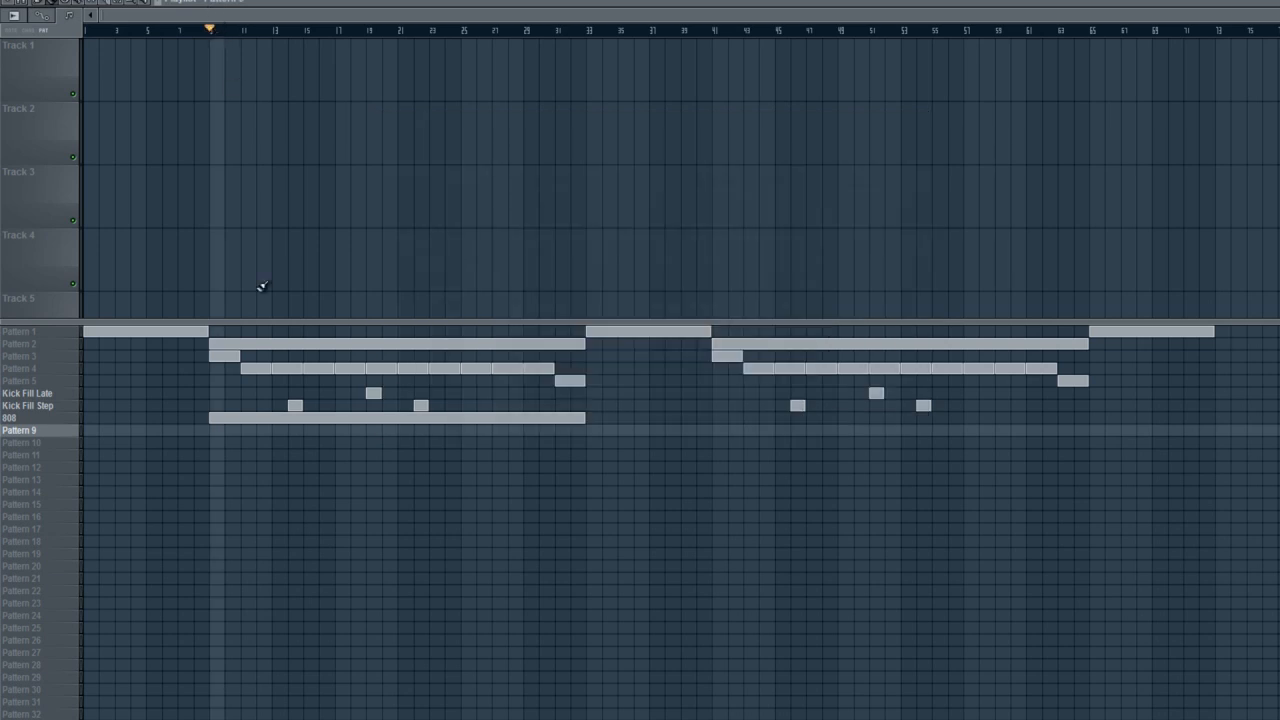
click(223, 432)
key(F6)
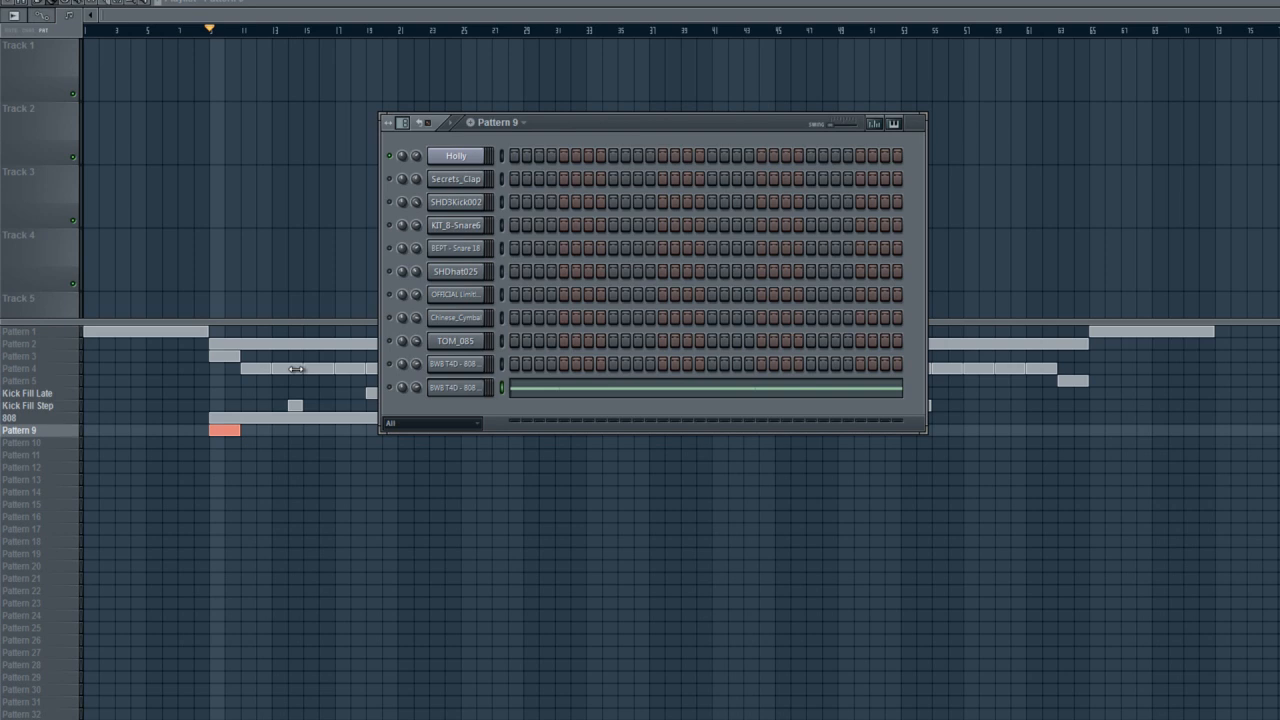
key(space)
Select all the lower 808 notes of Pattern 9 and move them up one octave to C6.
click(537, 395)
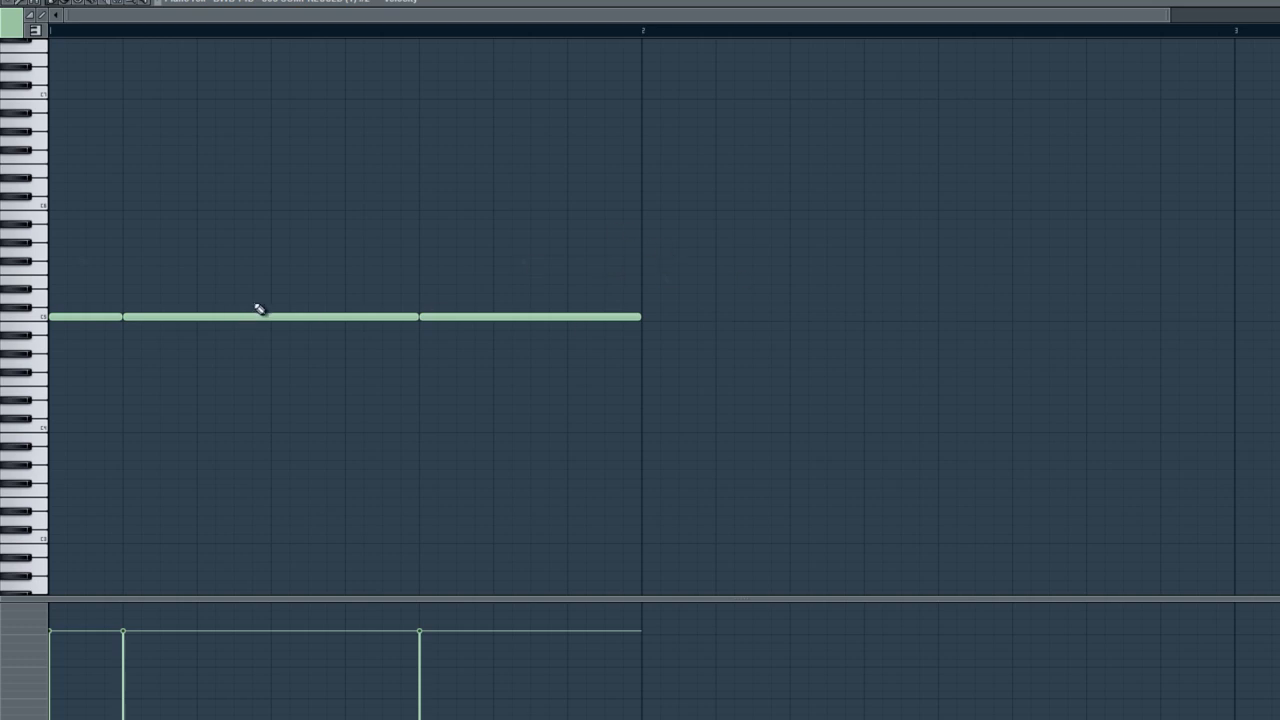
drag(684, 192, 40, 458)
drag(651, 196, 34, 410)
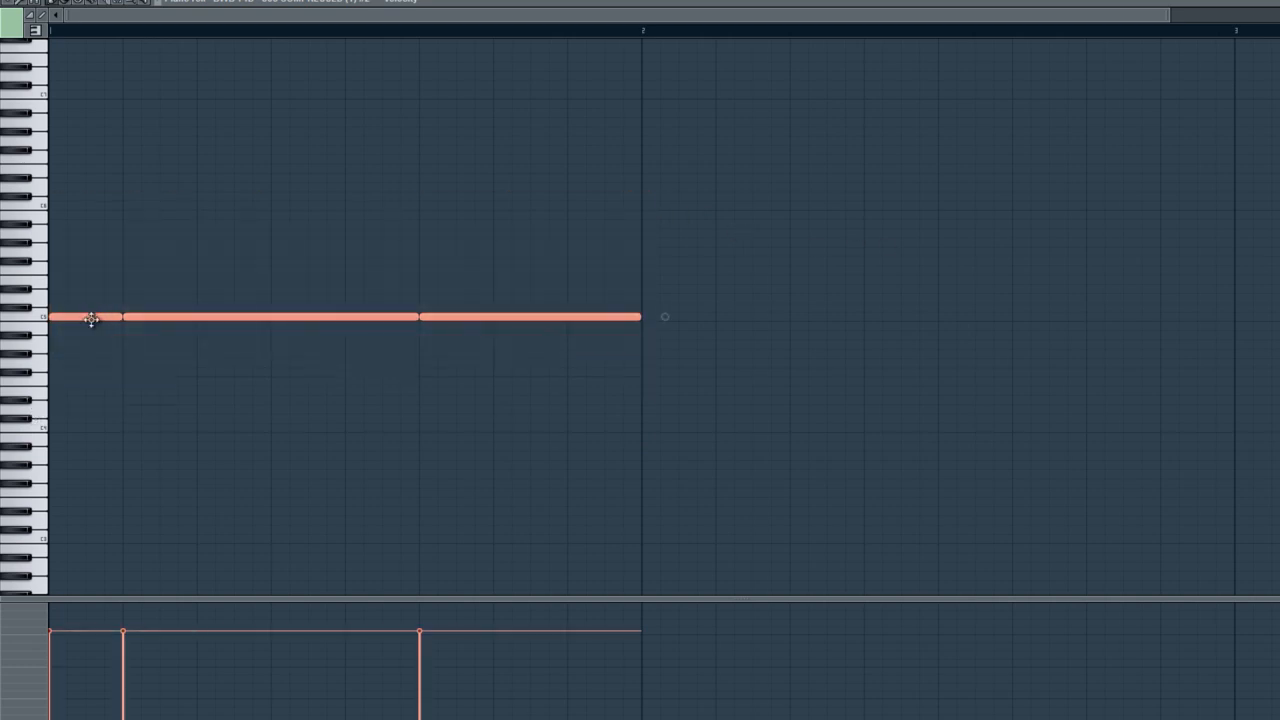
drag(88, 318, 46, 204)
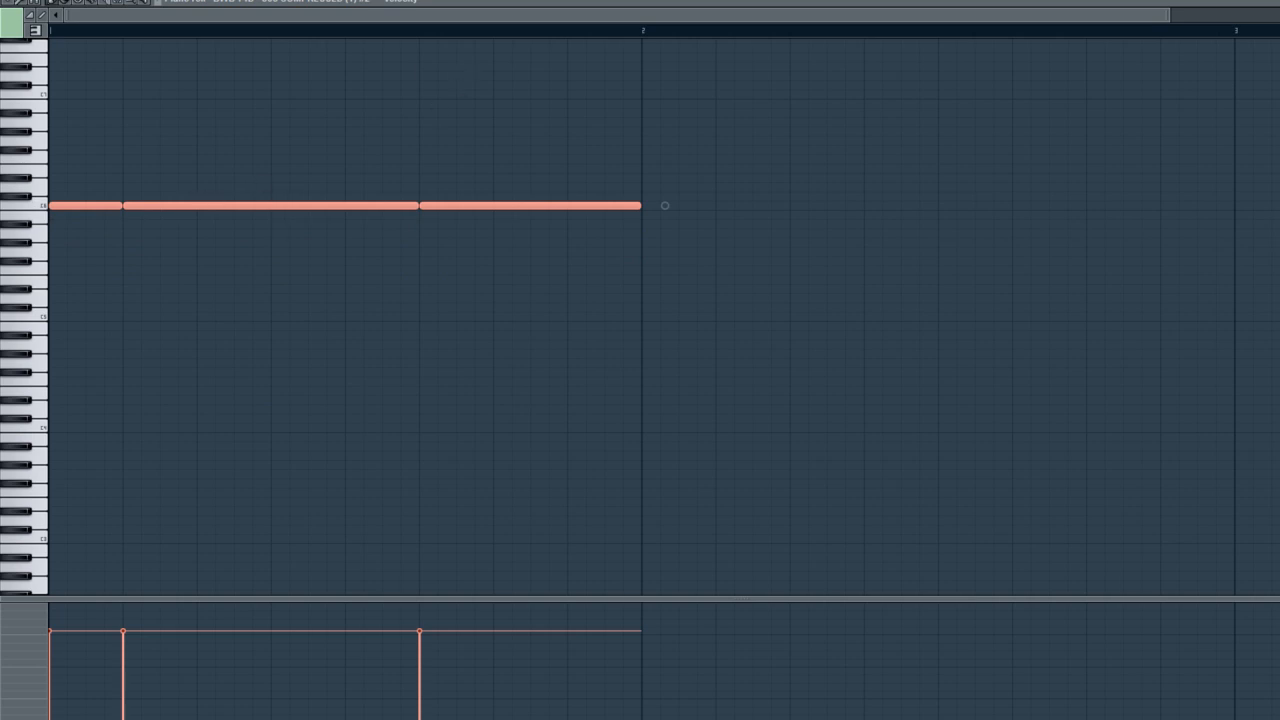
key(F5)
key(F6)
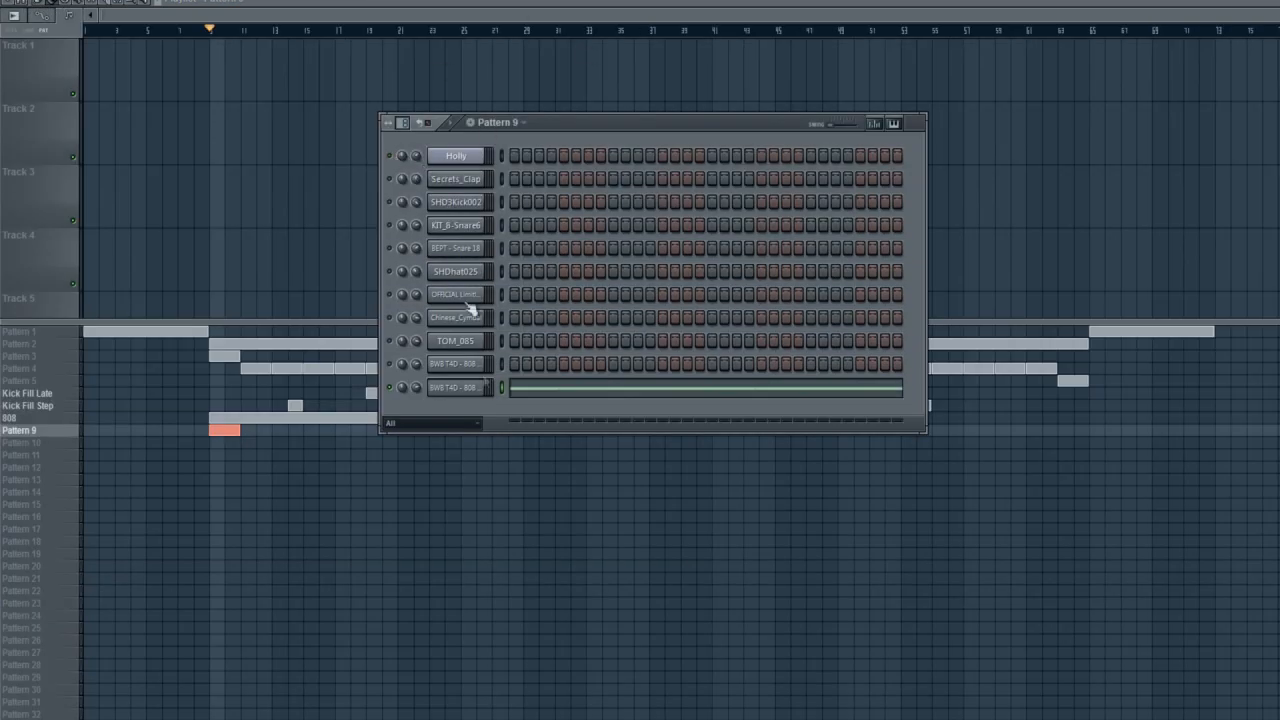
Play the lower 808 notes of Pattern 9 and turn the Holly channel back on in the channel list.
click(528, 397)
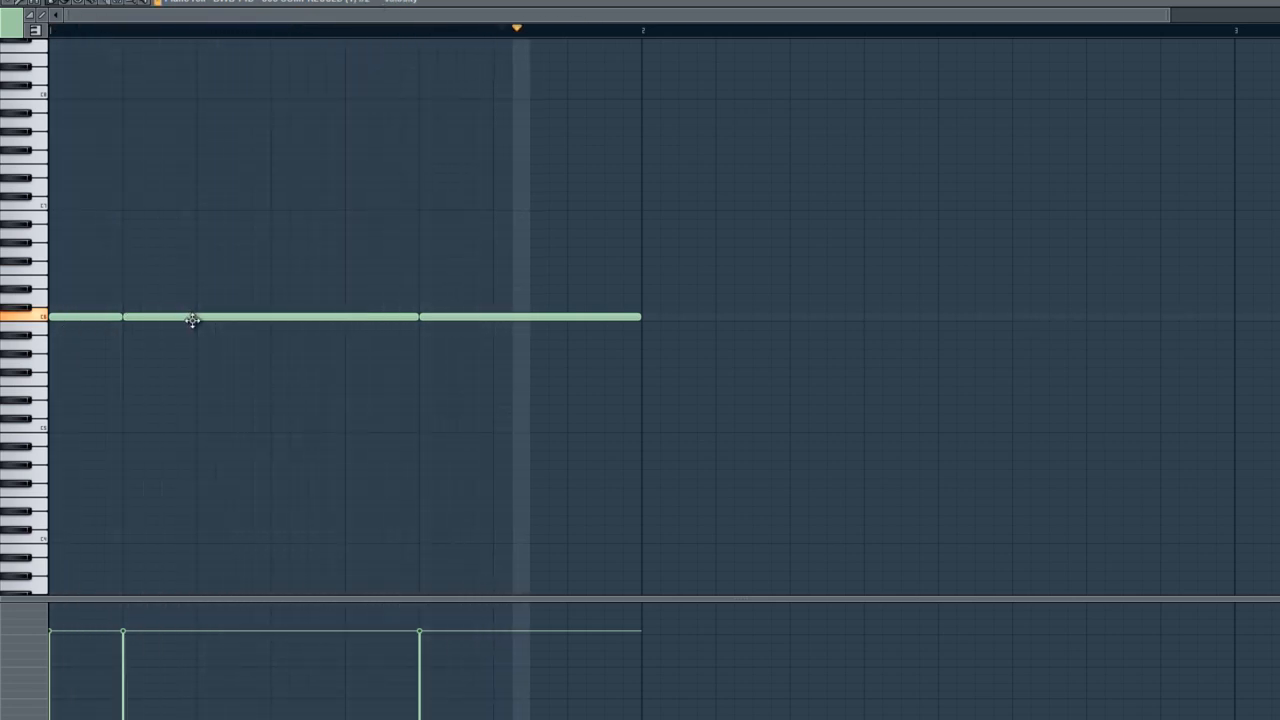
key(F6)
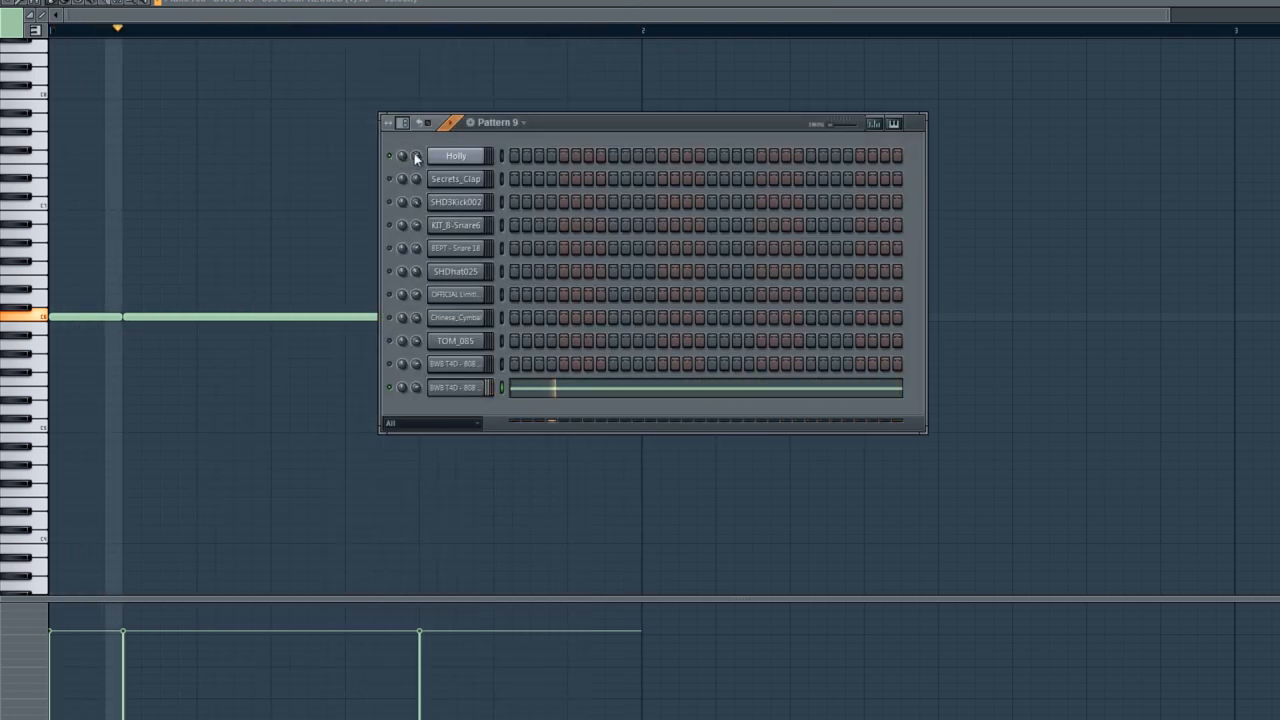
key(space)
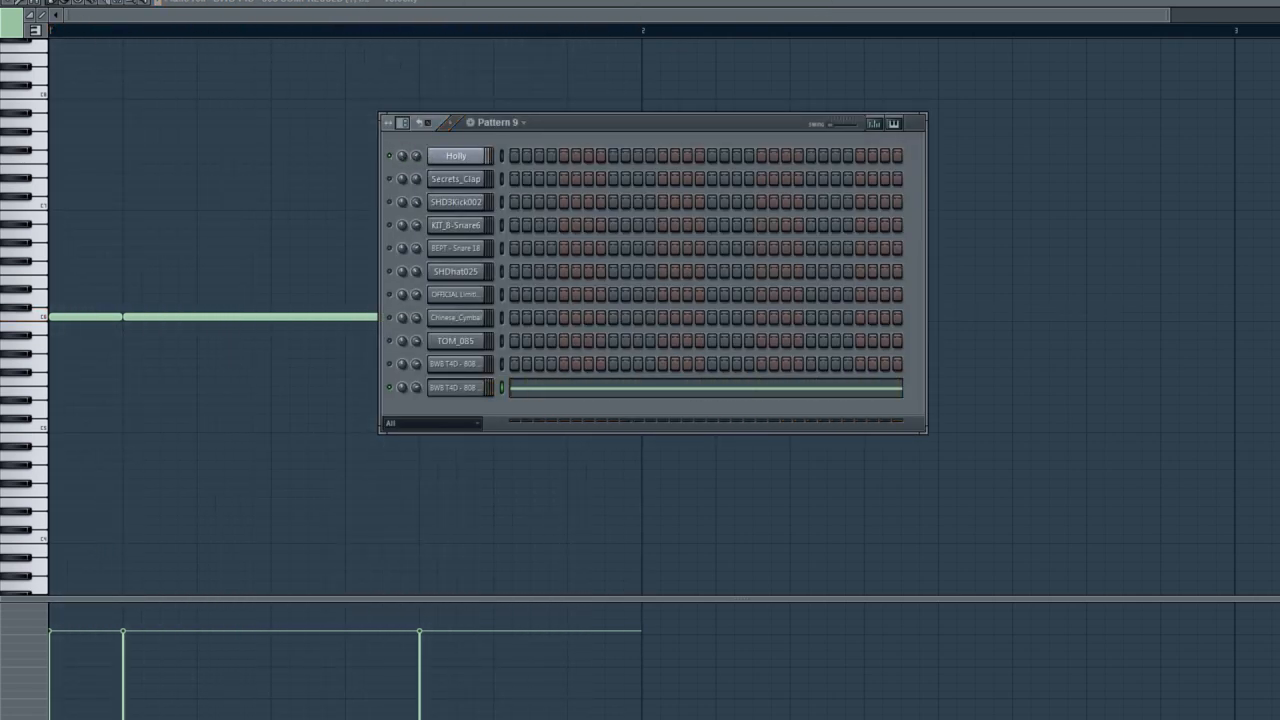
Play the song from bar 9 in the playlist to hear the lower 808 with the melody.
key(F5)
click(213, 30)
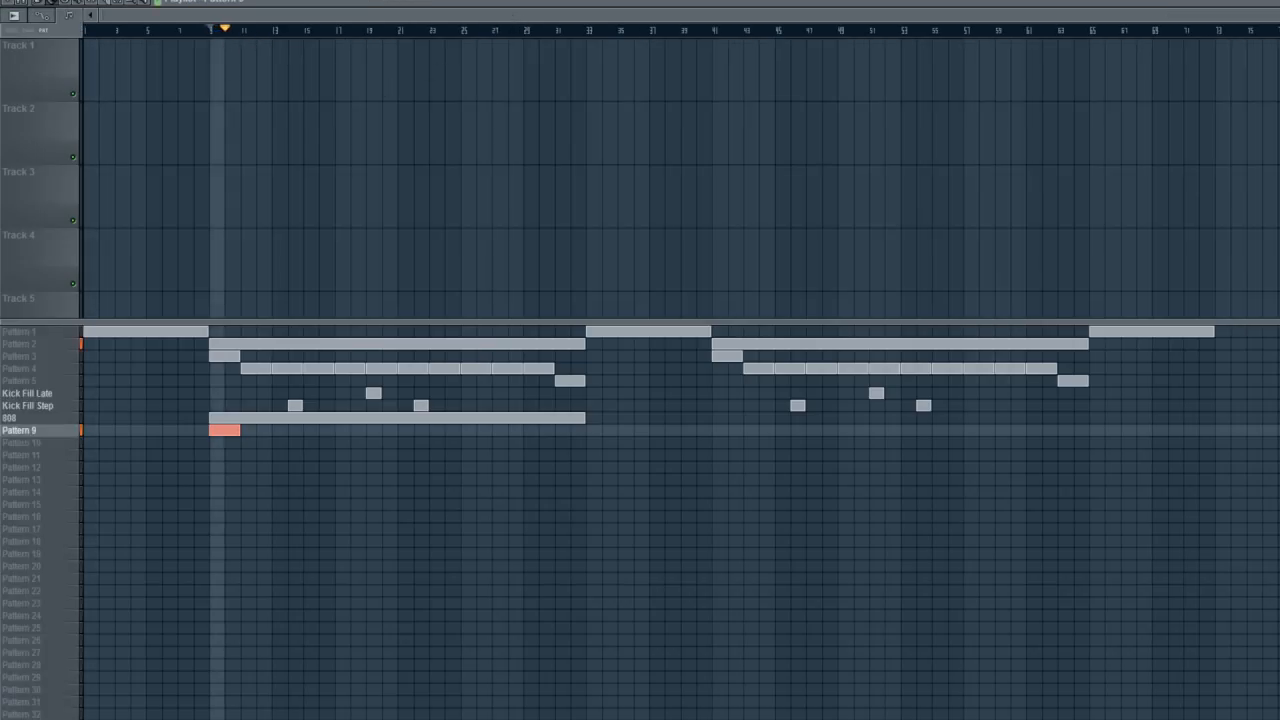
key(F6)
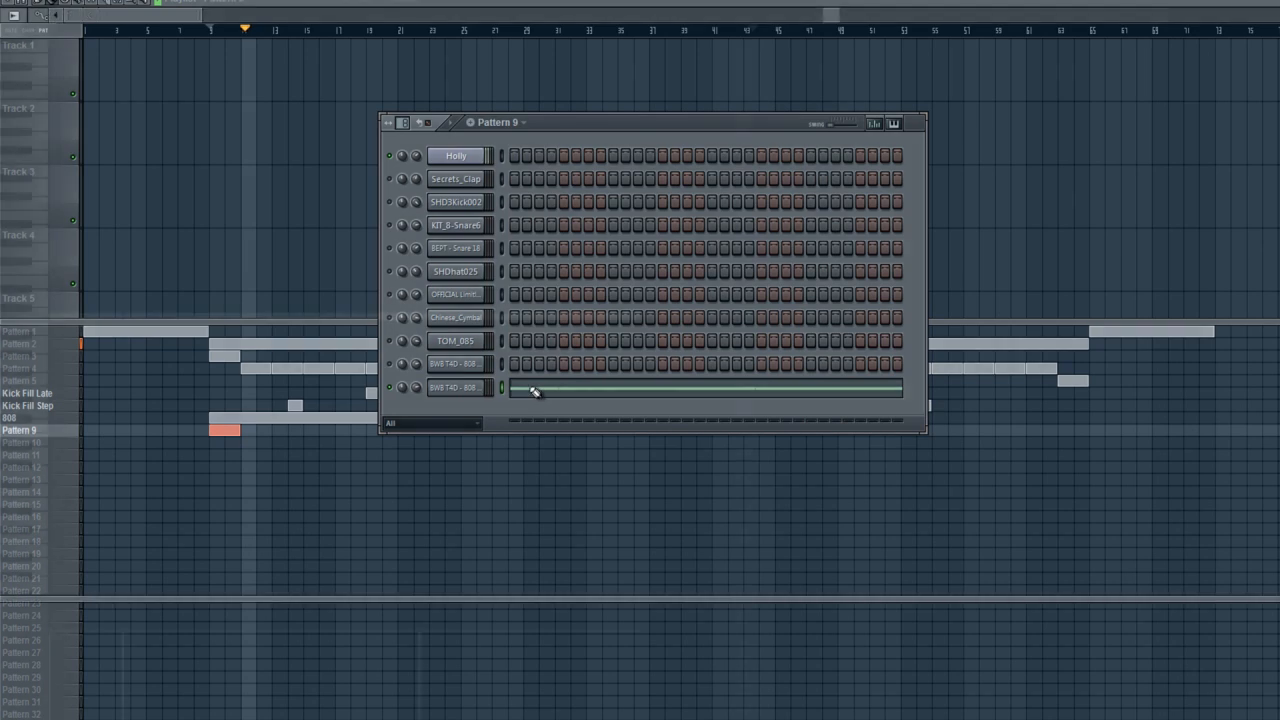
Set a time selection around the three lower 808 notes in Pattern 9's piano roll.
click(533, 390)
drag(664, 258, 77, 382)
ctrl+click(52, 36)
drag(55, 37, 648, 33)
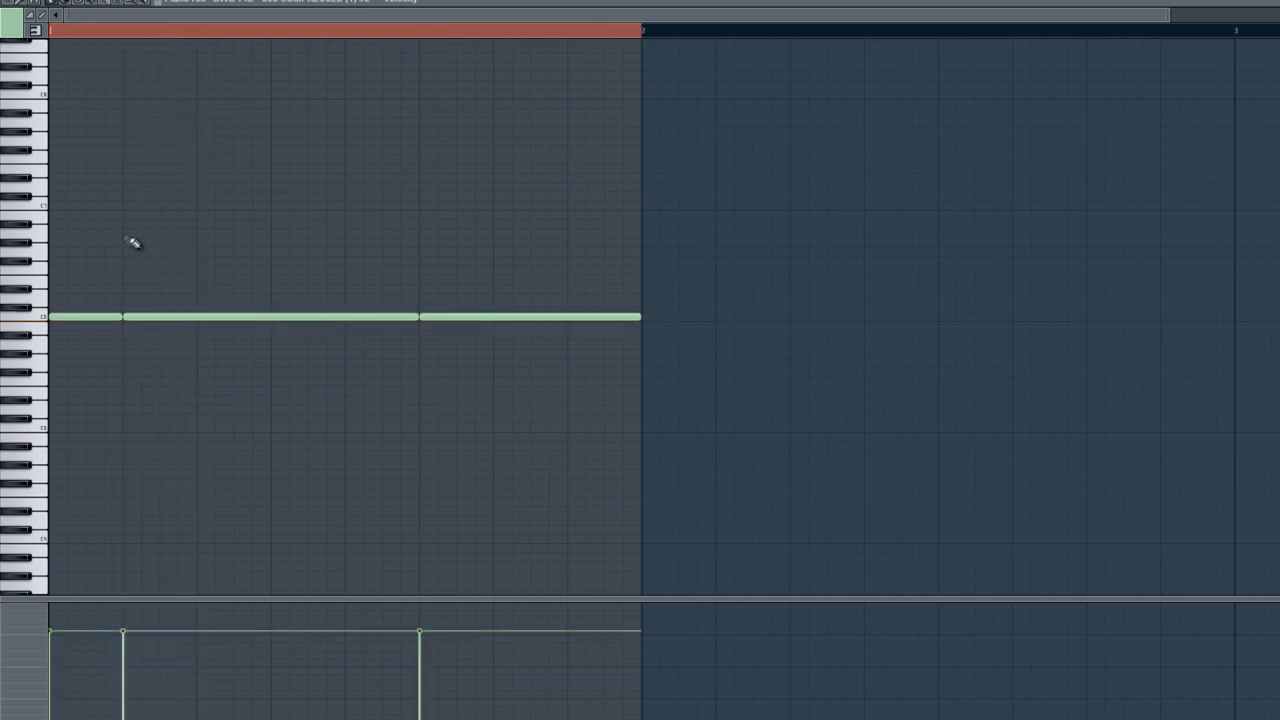
Show note names on the piano roll keys and check the upper 808 channel's notes in the 808 pattern.
click(36, 33)
drag(667, 207, 36, 411)
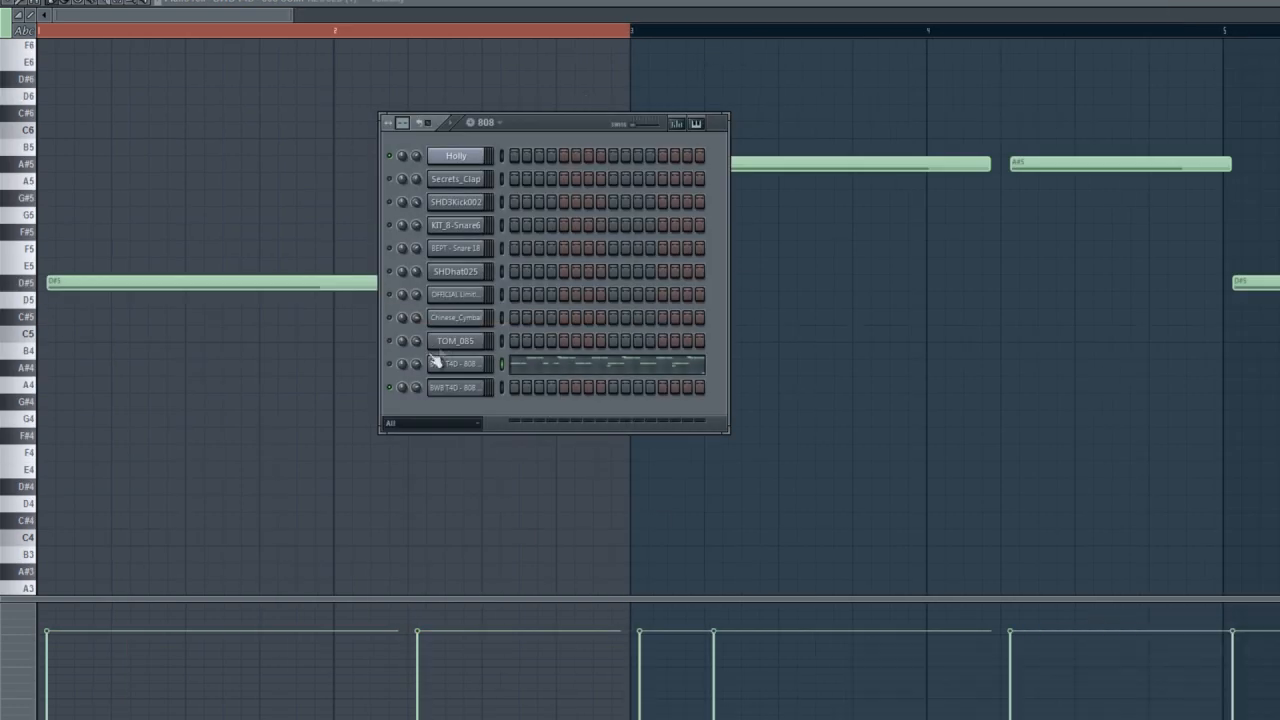
key(plus)
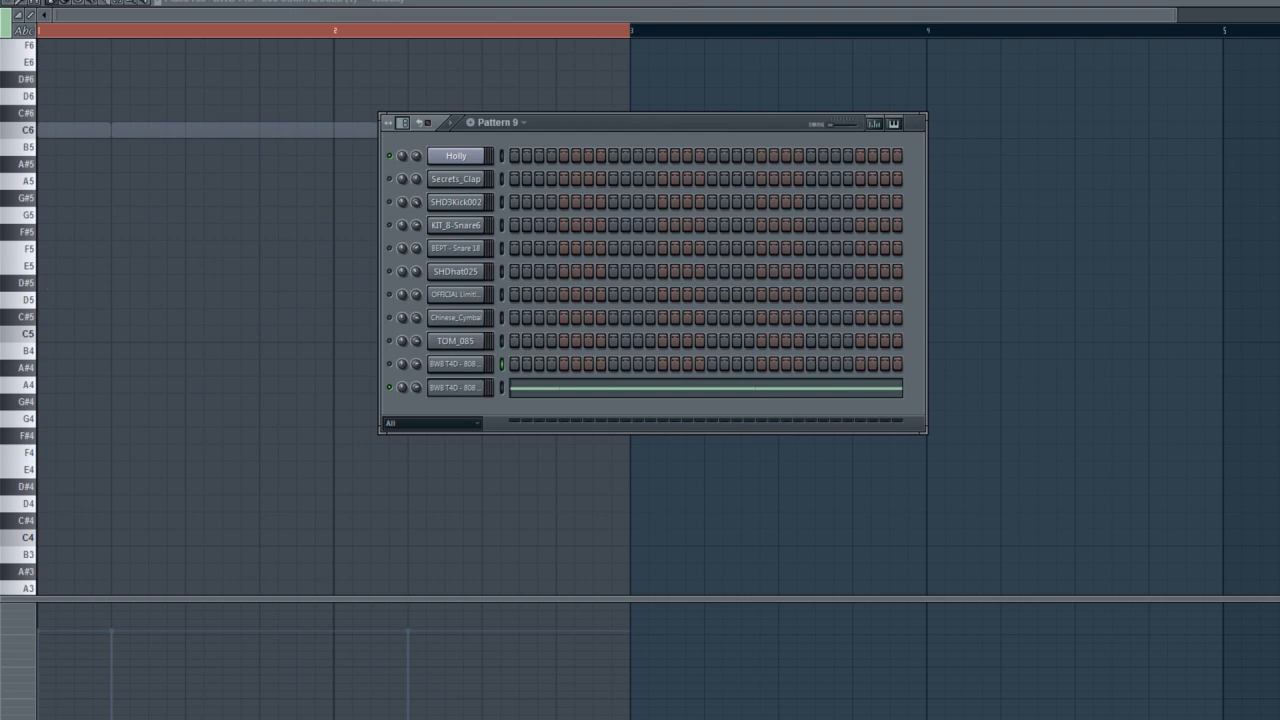
Move all three lower 808 notes of Pattern 9 down to D#5.
click(535, 389)
drag(47, 292, 731, 437)
drag(70, 319, 42, 472)
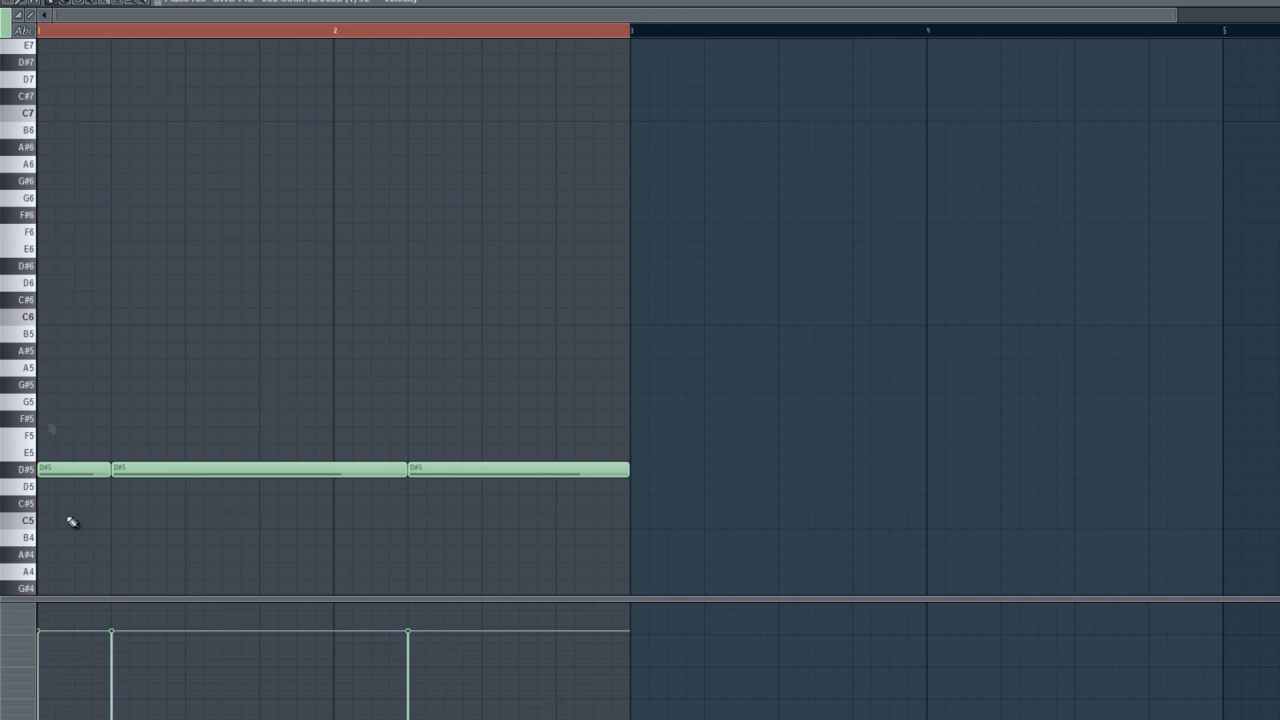
scroll(343, 191, down, 4)
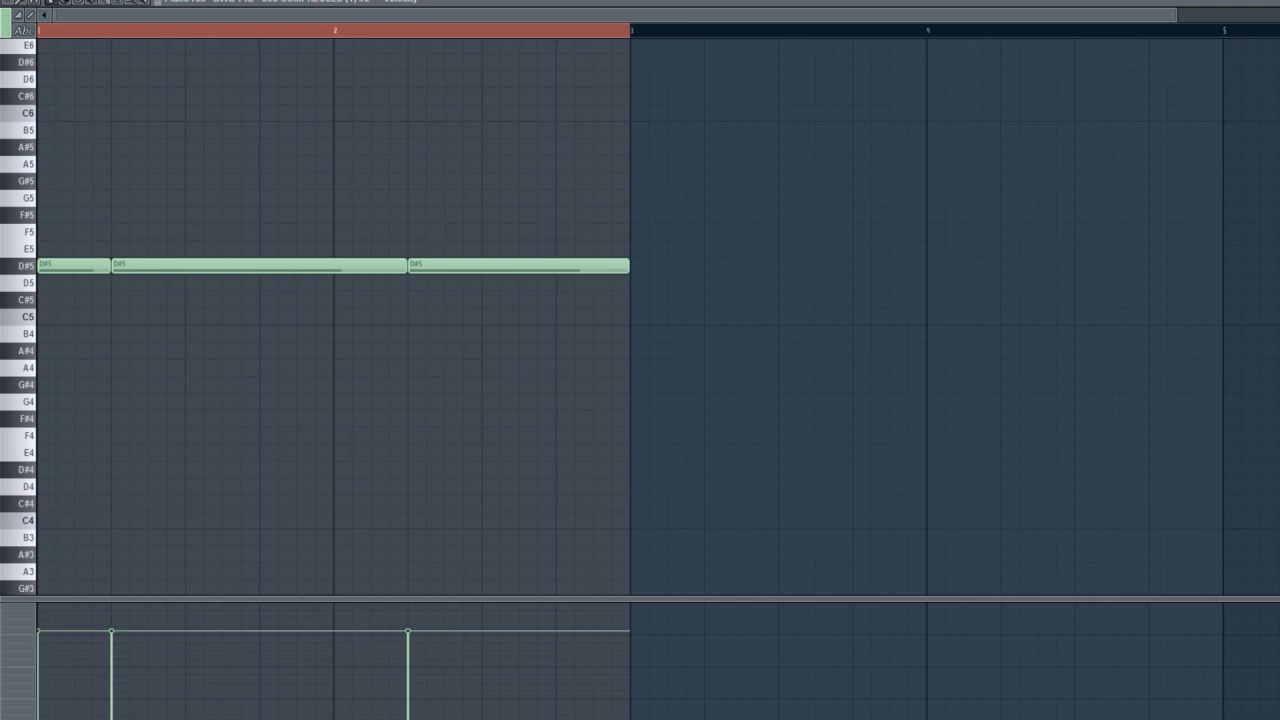
Play Pattern 9 to hear the lower 808 notes at D#5.
key(F6)
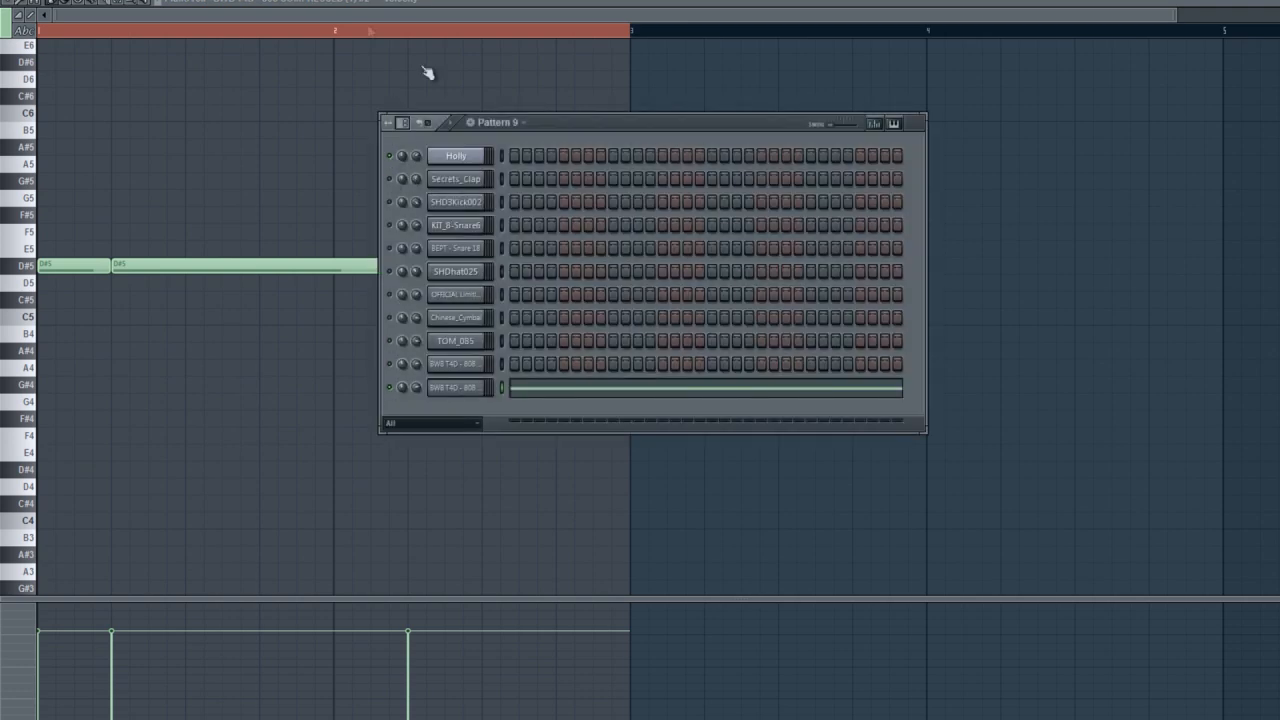
key(F6)
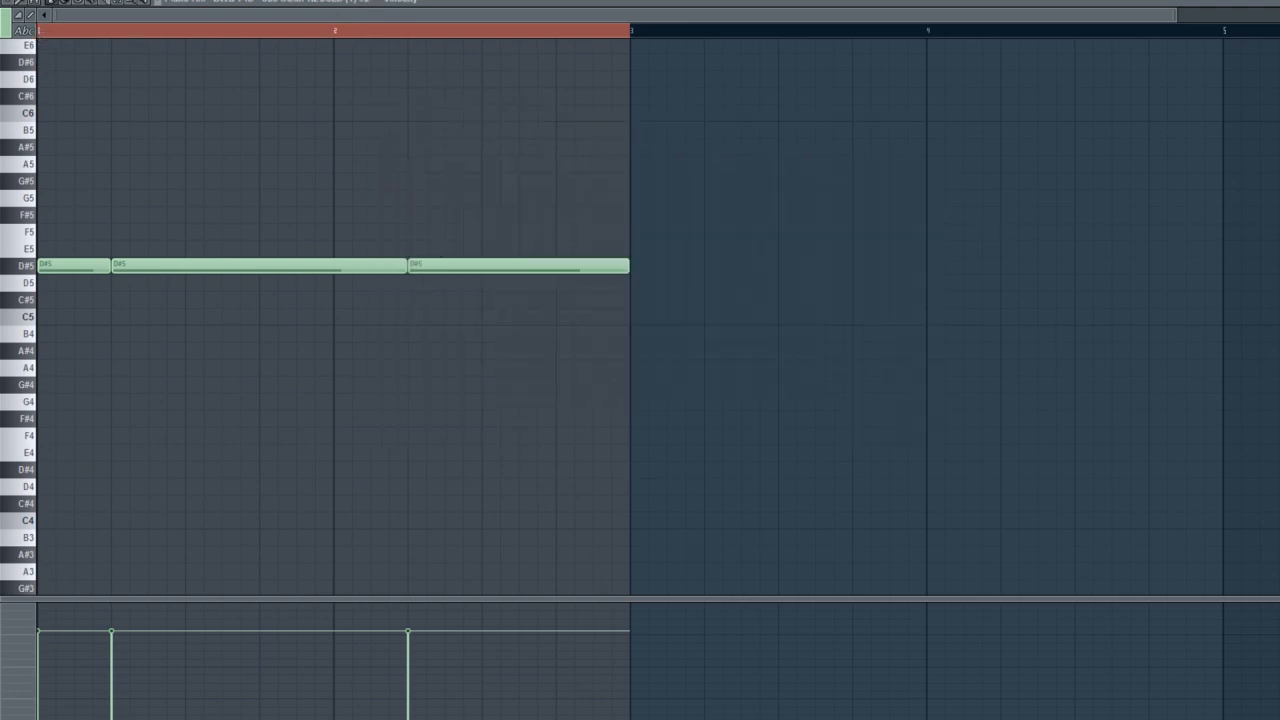
key(space)
scroll(390, 425, up, 5)
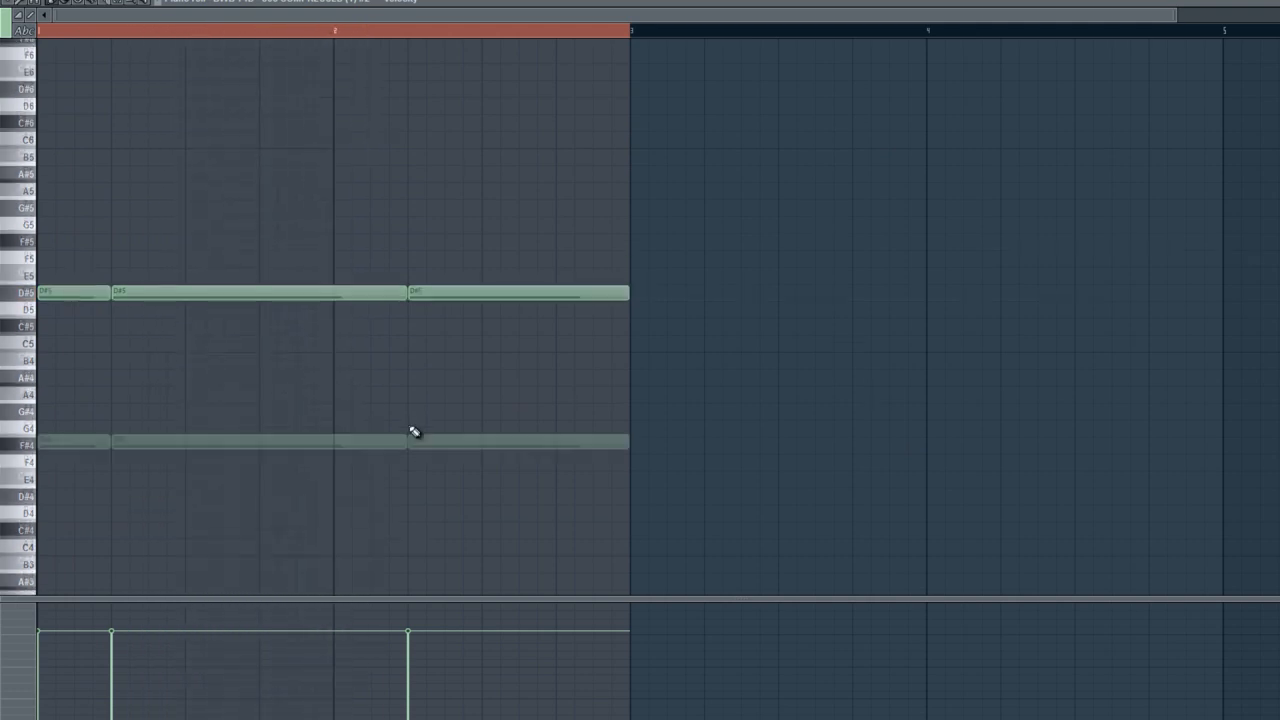
scroll(480, 320, down, 4)
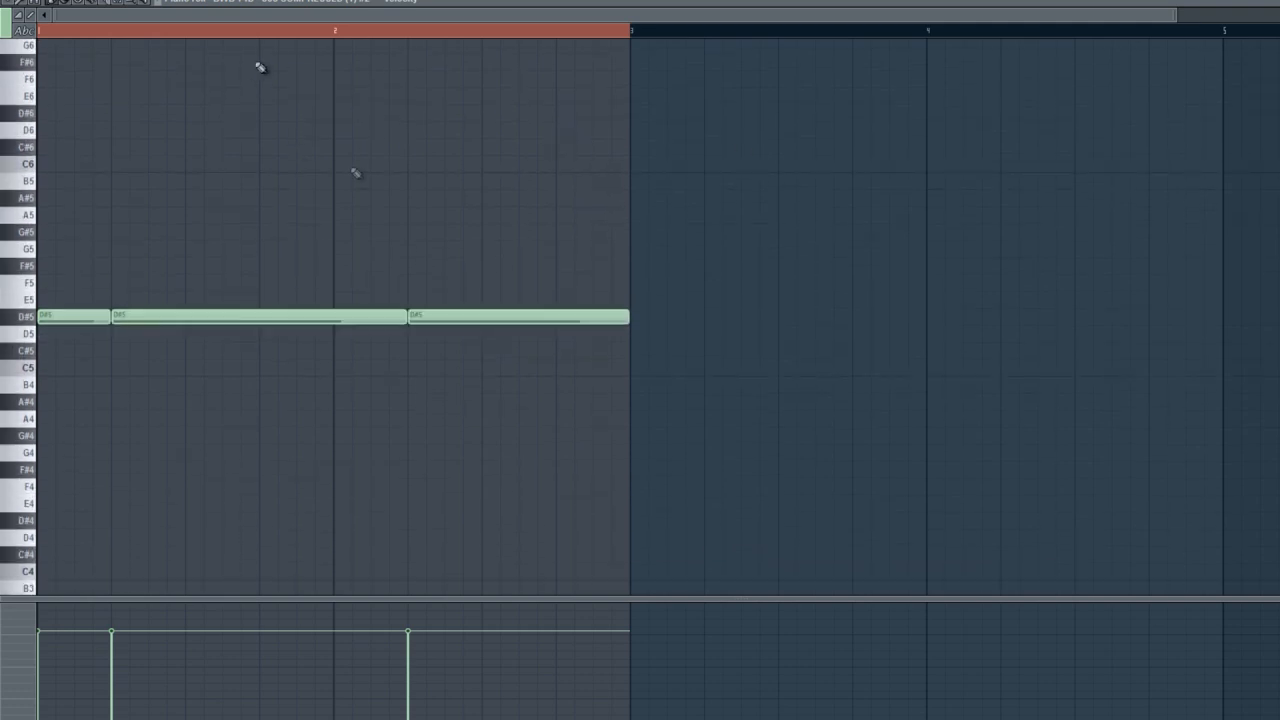
scroll(245, 290, up, 2)
Raise all three lower 808 notes one octave to D#6 and play them back.
click(36, 31)
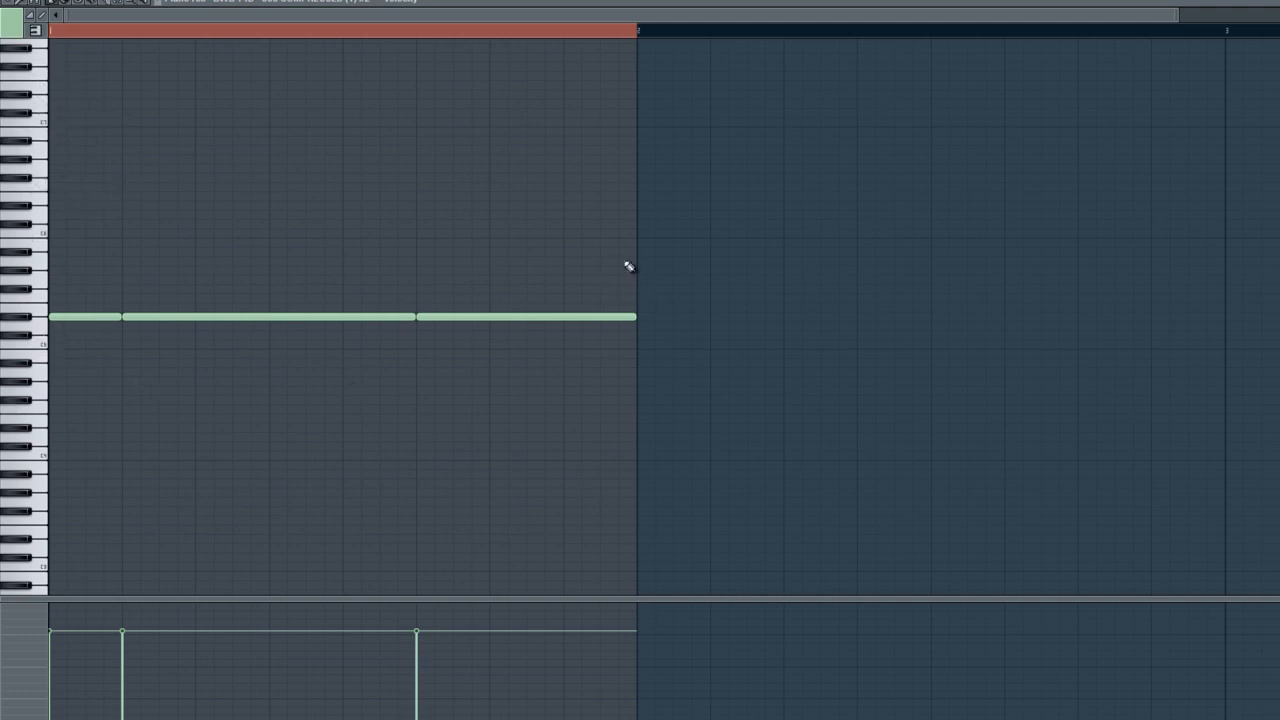
drag(640, 110, 58, 520)
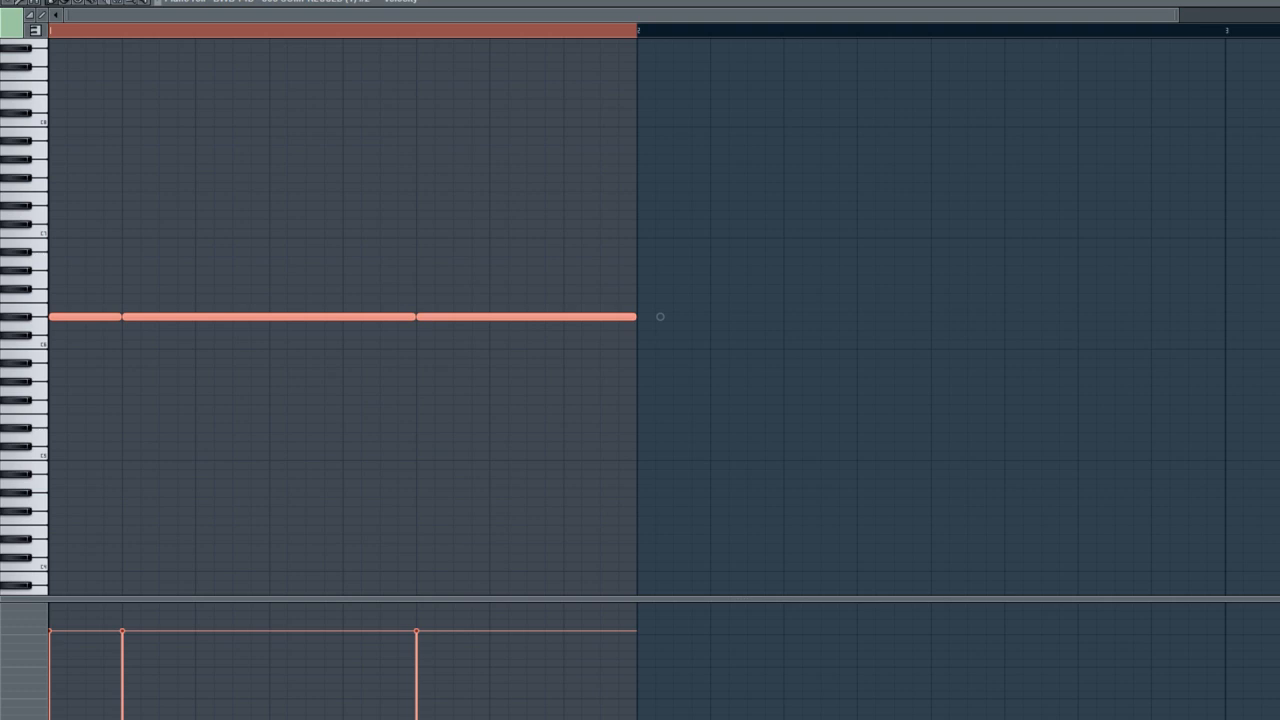
key(space)
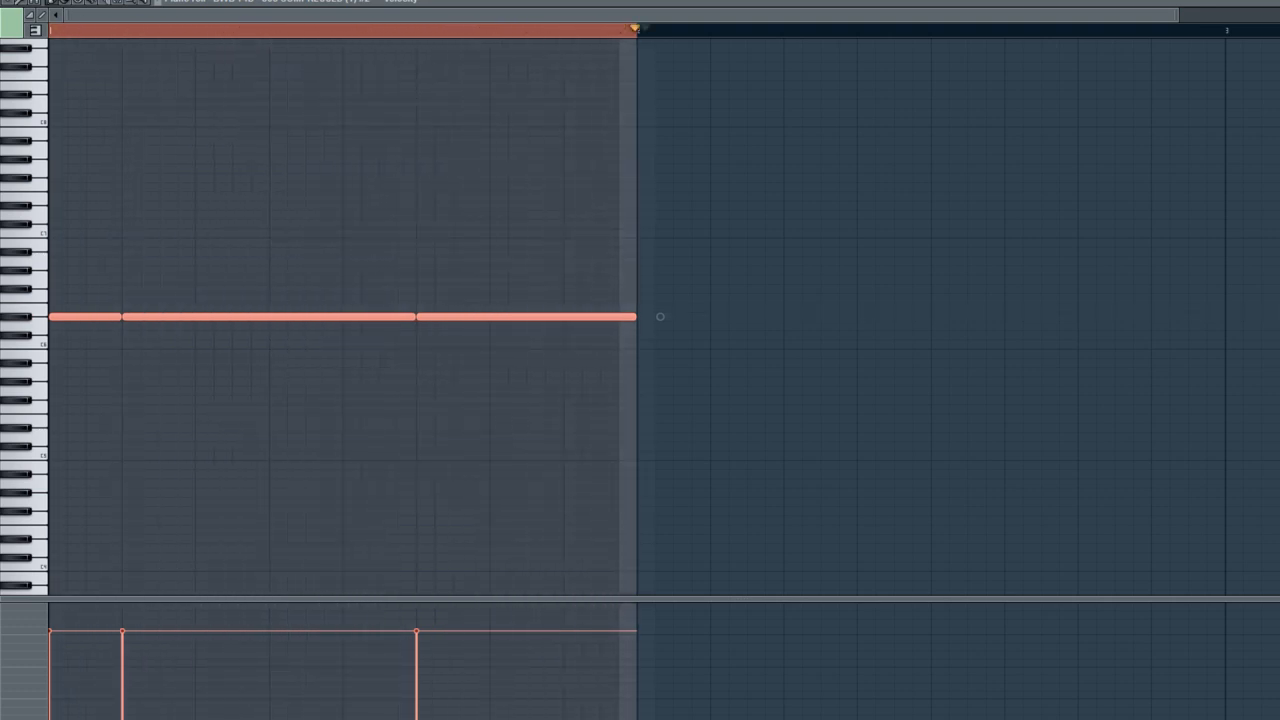
key(space)
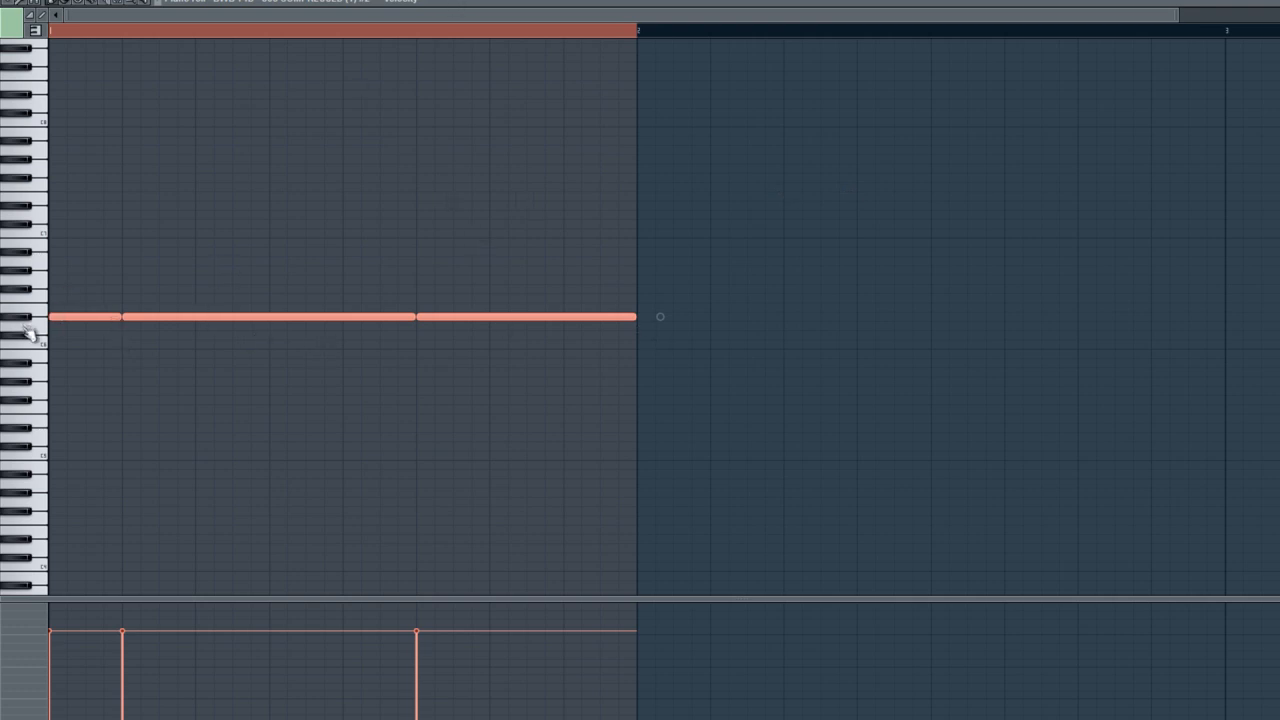
Check which note the 808 pattern plays in bars 3 and 4, sounding the matching piano key with note names shown.
key(KP_Add)
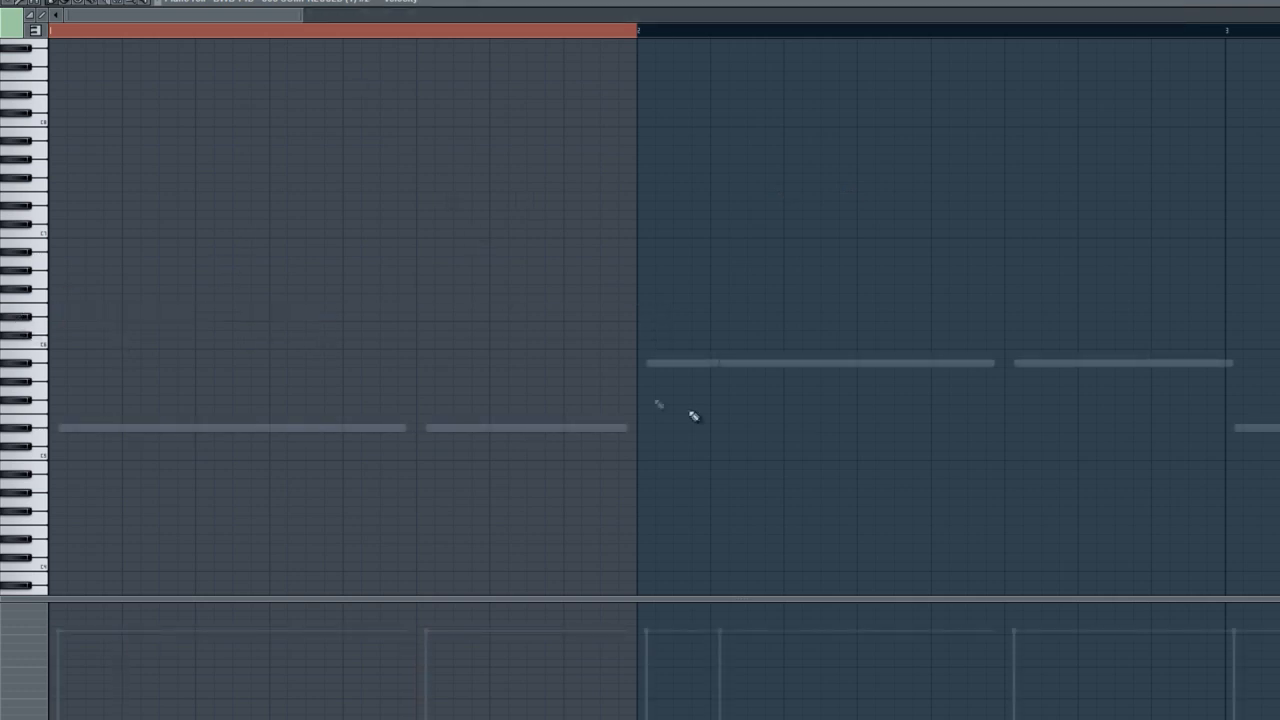
click(28, 364)
click(36, 31)
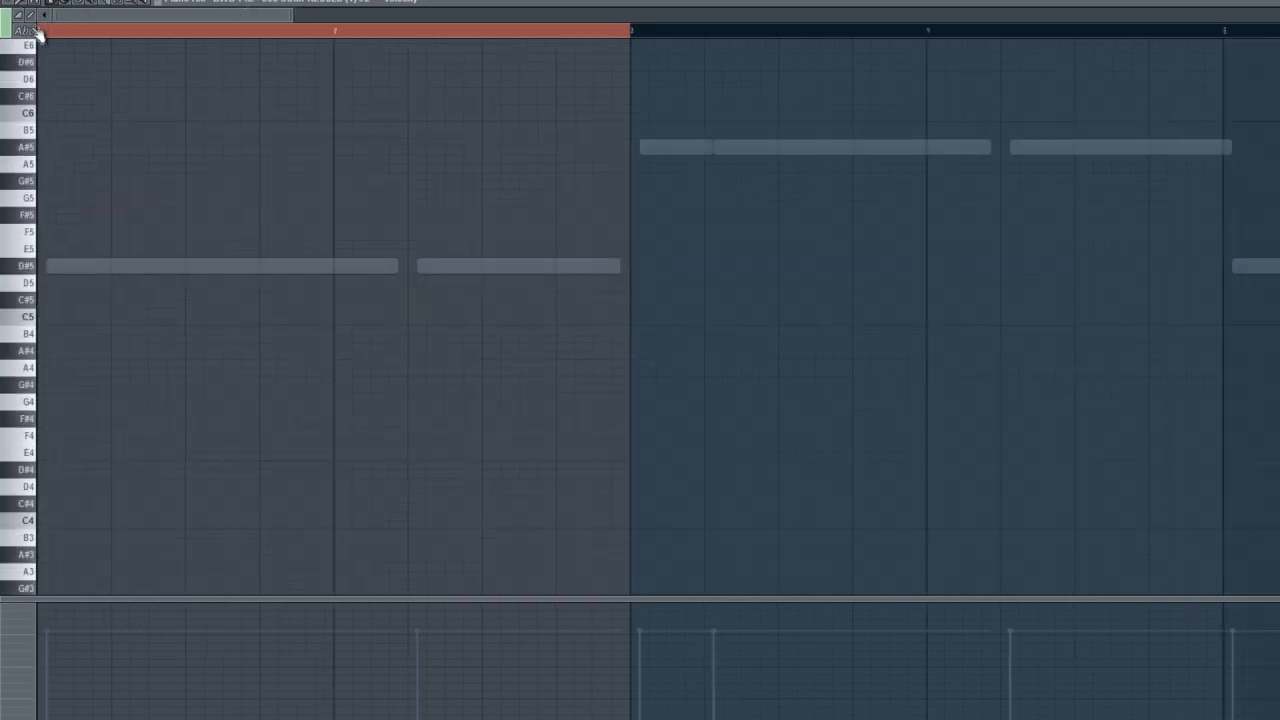
click(28, 148)
click(38, 32)
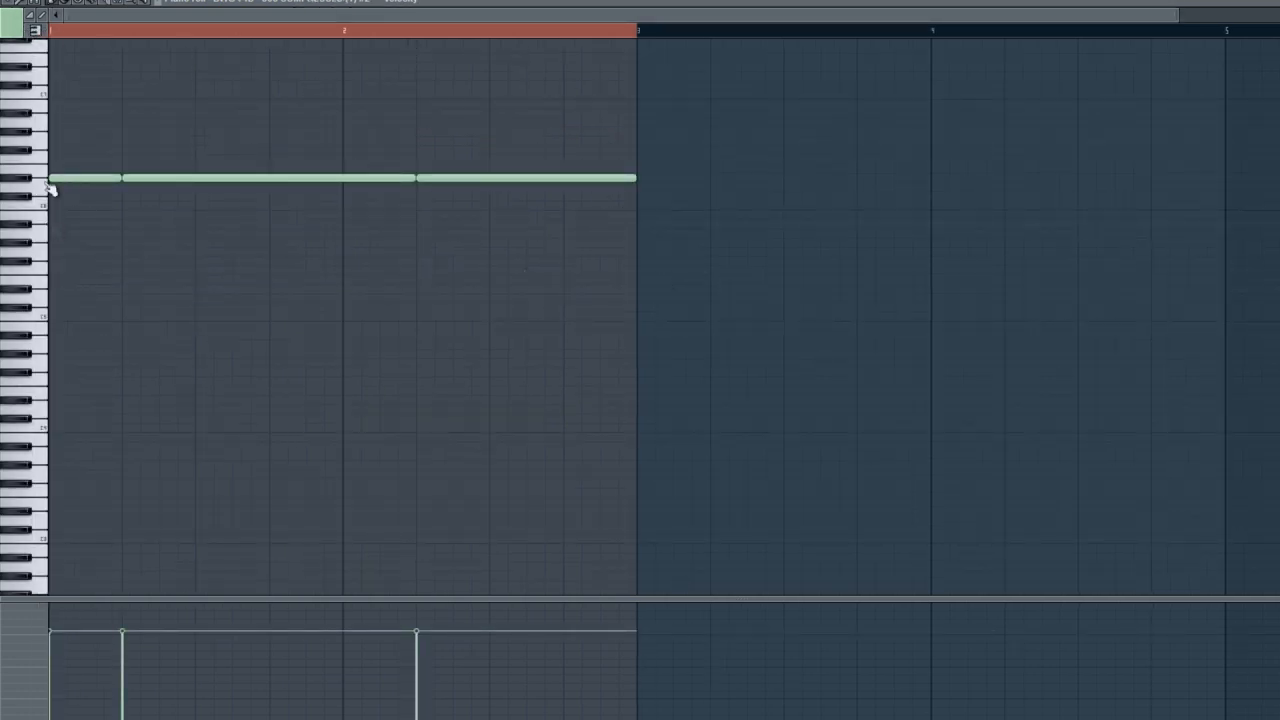
Duplicate the three D#6 notes into bars 3 and 4 of Pattern 9 and raise the copies to A#6.
drag(53, 111, 749, 120)
right_click(749, 120)
mouse_move(663, 137)
mouse_down()
mouse_move(77, 206)
mouse_move(97, 180)
mouse_move(673, 140)
mouse_move(661, 113)
mouse_up()
ctrl+click(603, 245)
scroll(528, 308, up, 3)
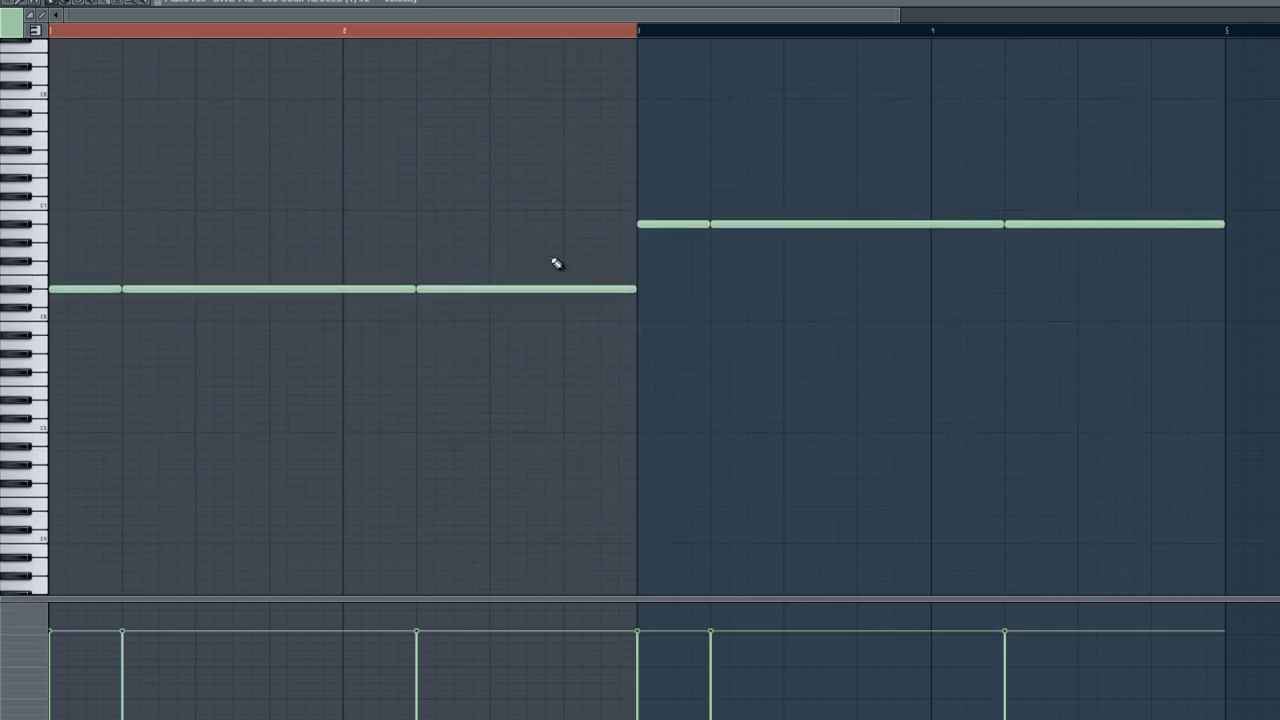
Play the four-bar Pattern 9 bassline through the D#6 and A#6 notes.
drag(586, 193, 63, 370)
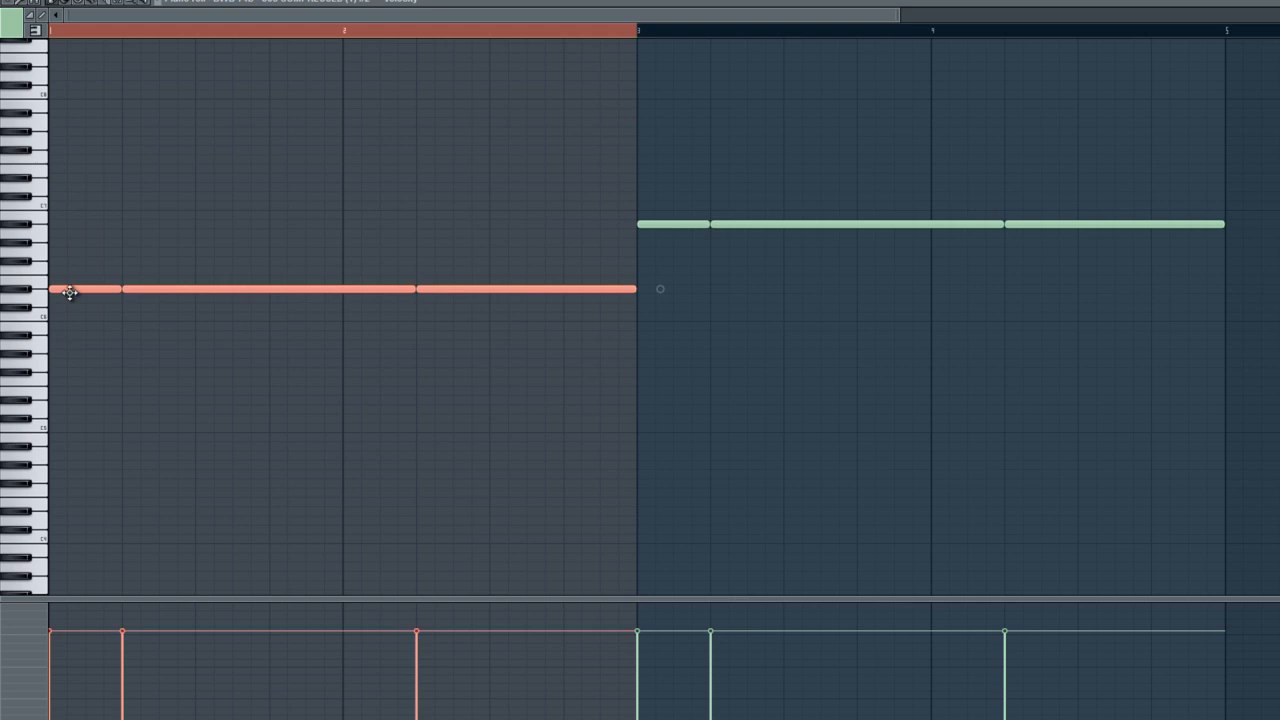
ctrl+click(841, 368)
key(space)
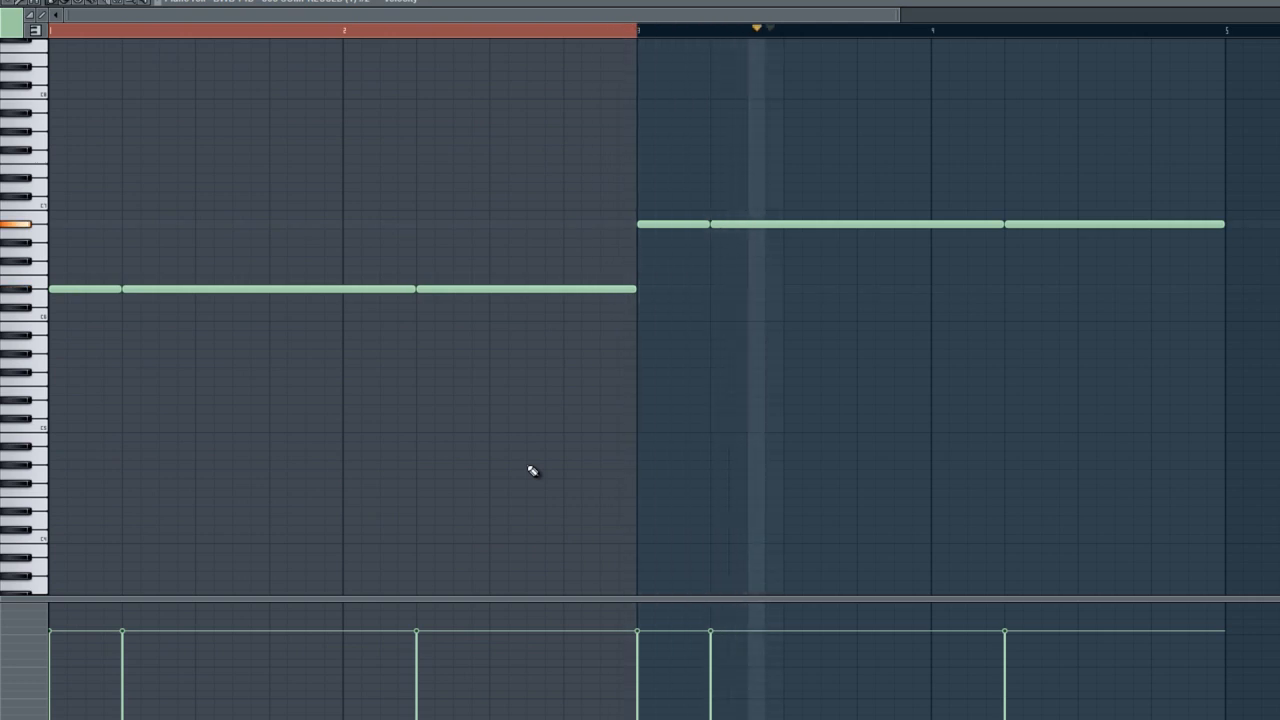
key(space)
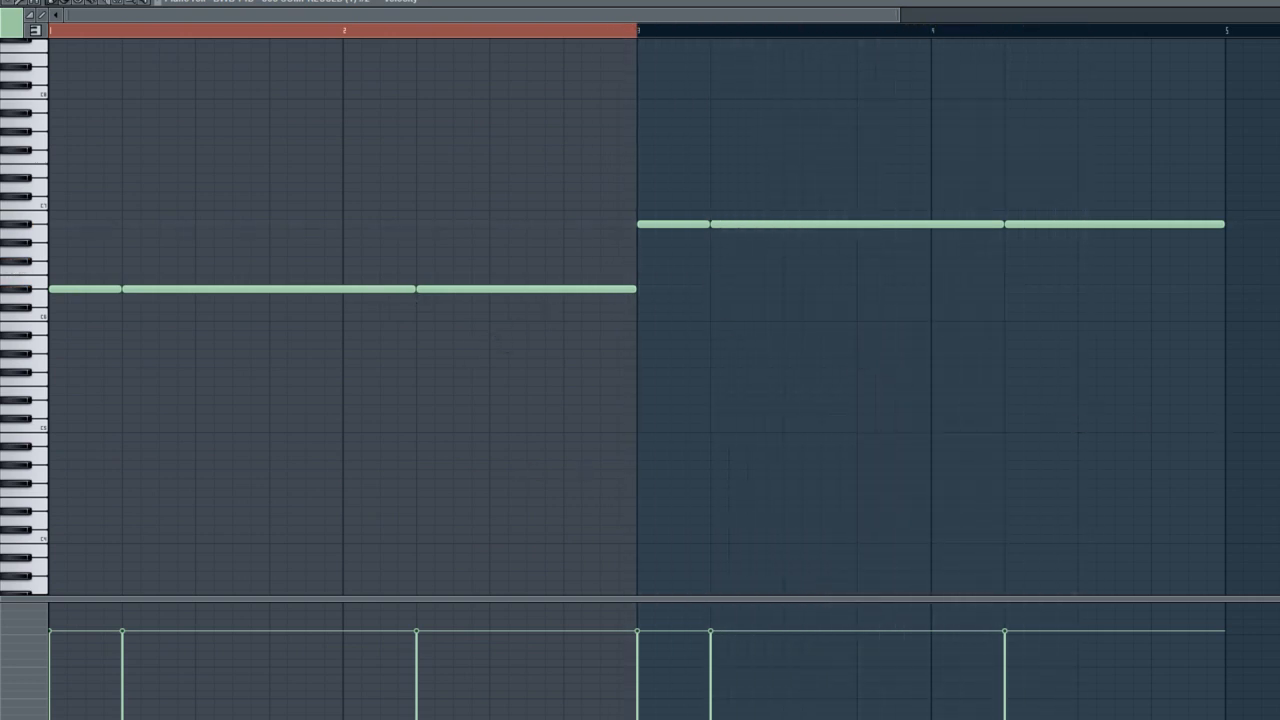
Check the volume envelope in the lower 808 channel's settings and return to its piano roll.
key(F6)
click(456, 388)
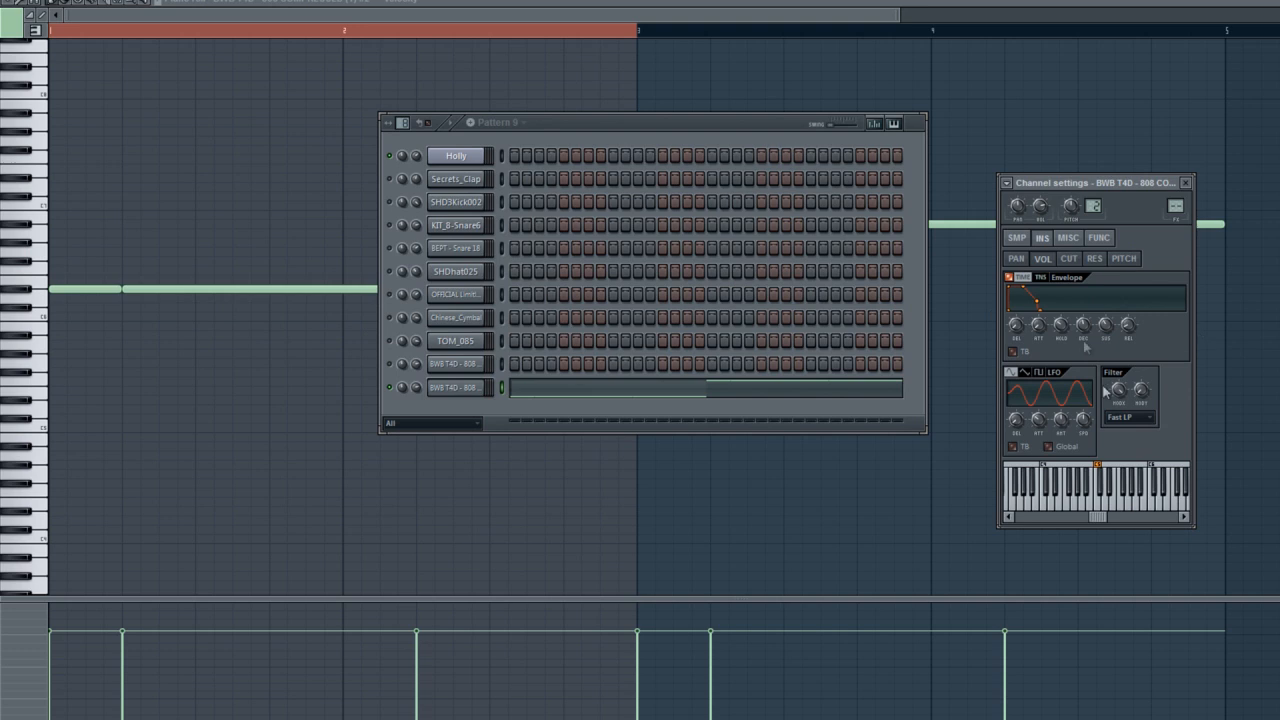
click(358, 297)
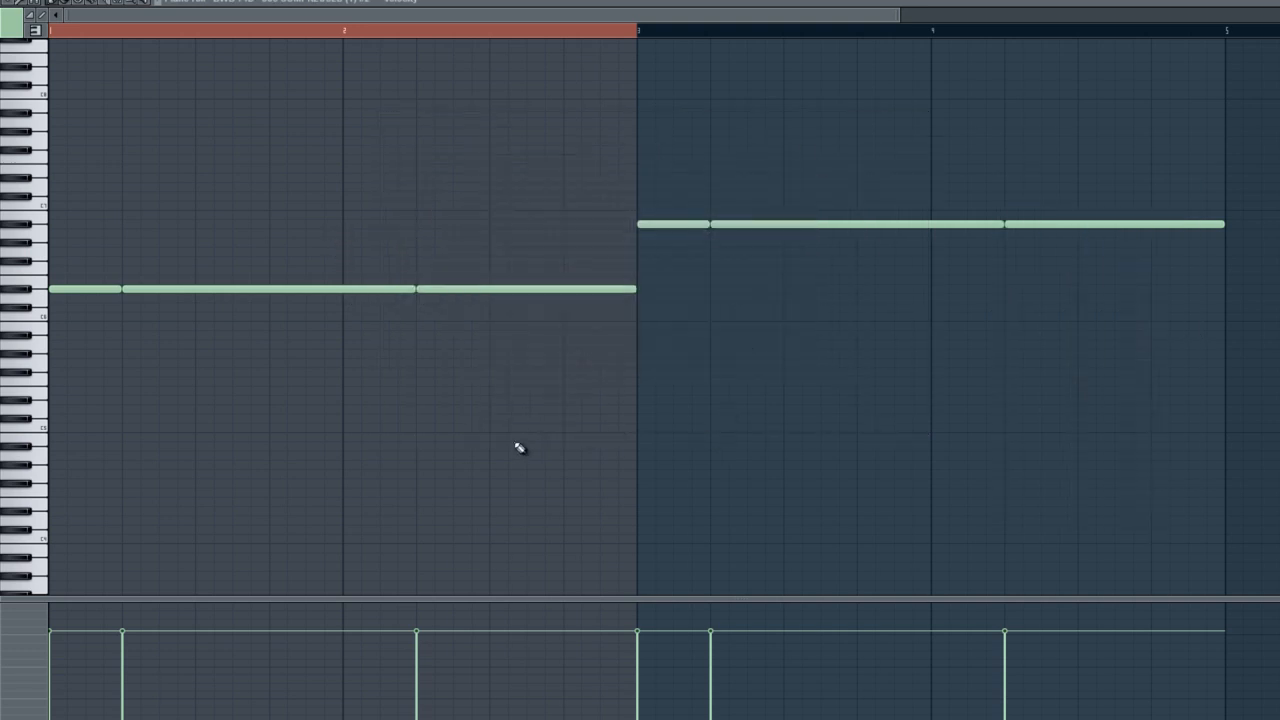
Select all six bassline notes and move them down one octave to D#5 and A#5.
drag(1191, 137, 48, 358)
scroll(65, 292, up, 2)
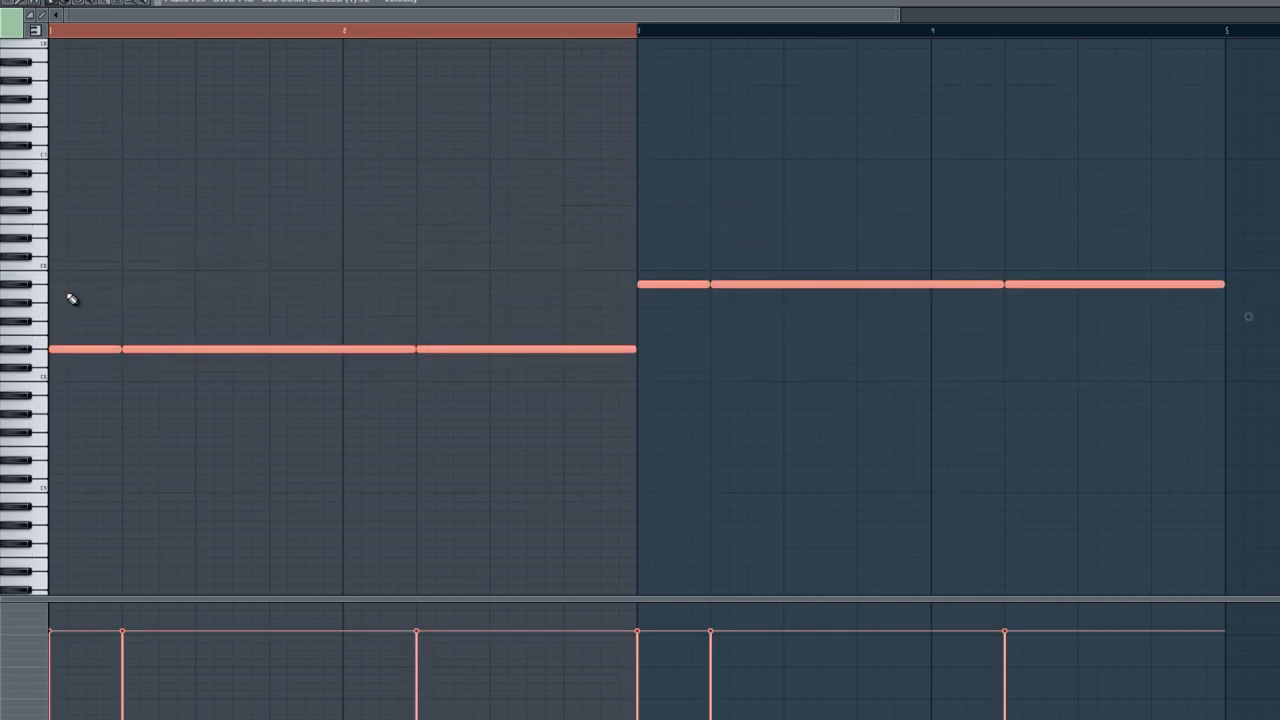
ctrl+click(320, 233)
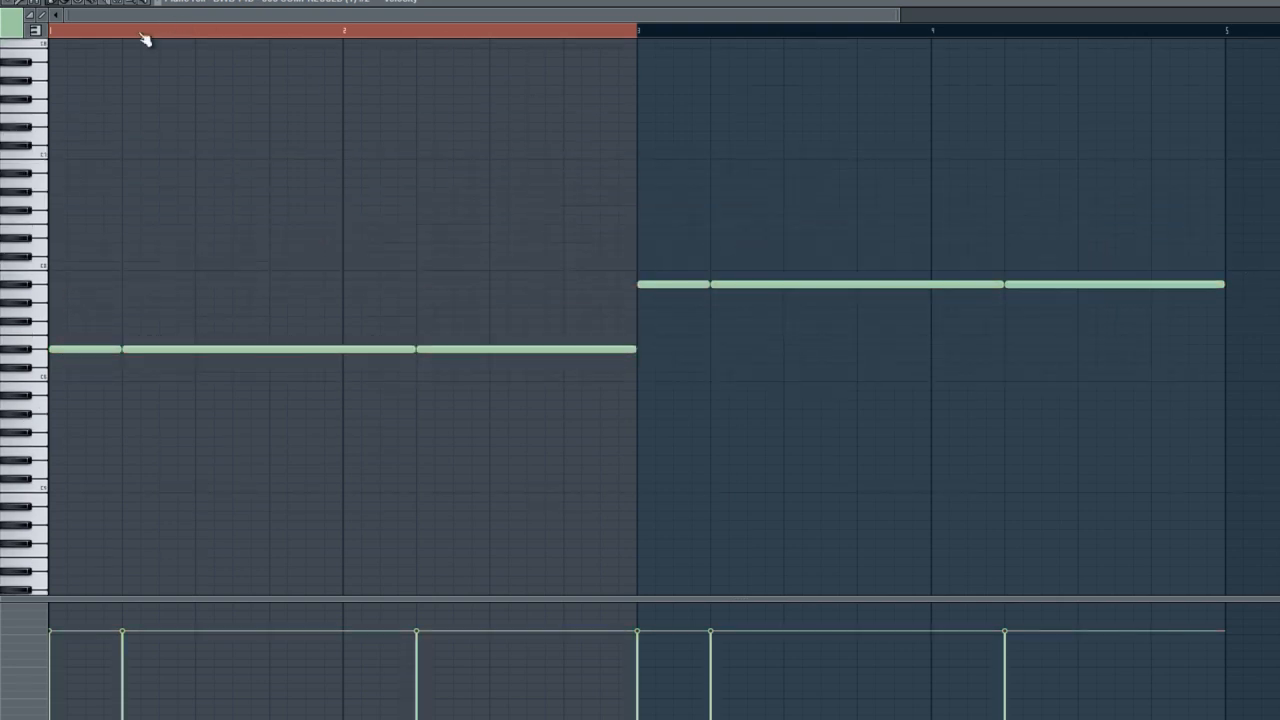
Mute the Holly channel and play Pattern 9's 808 bassline on its own.
key(F6)
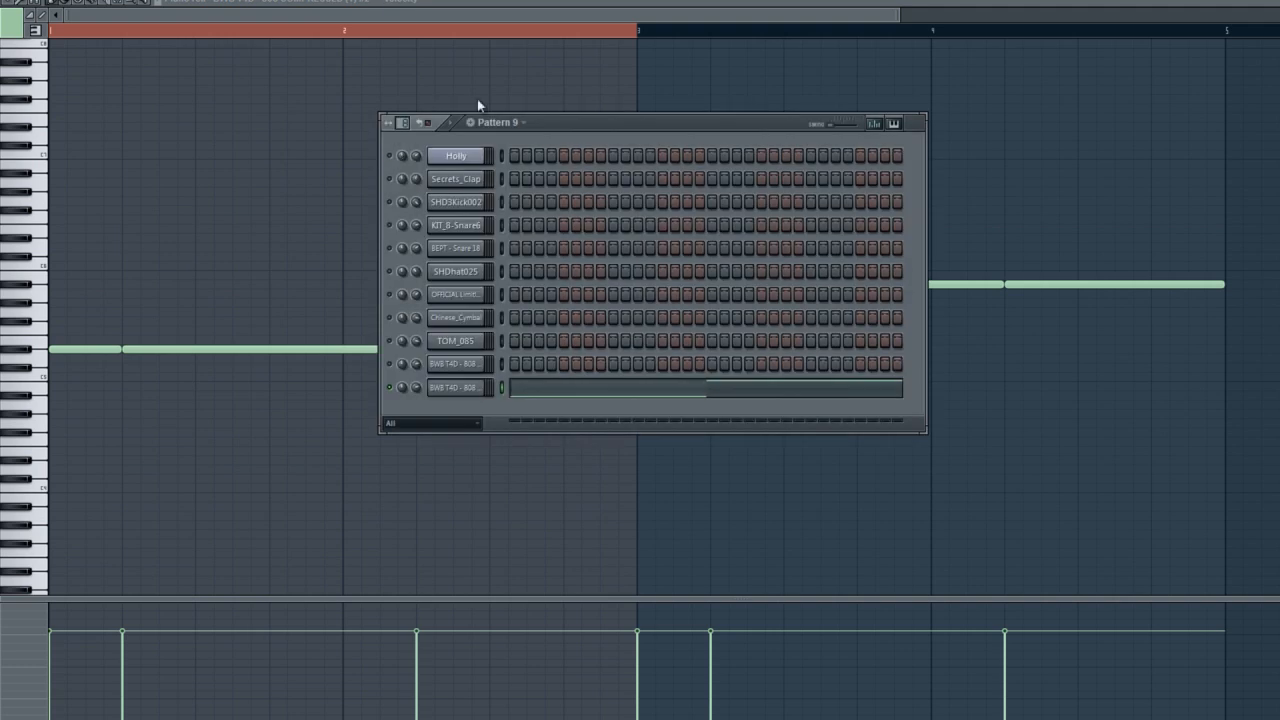
key(F6)
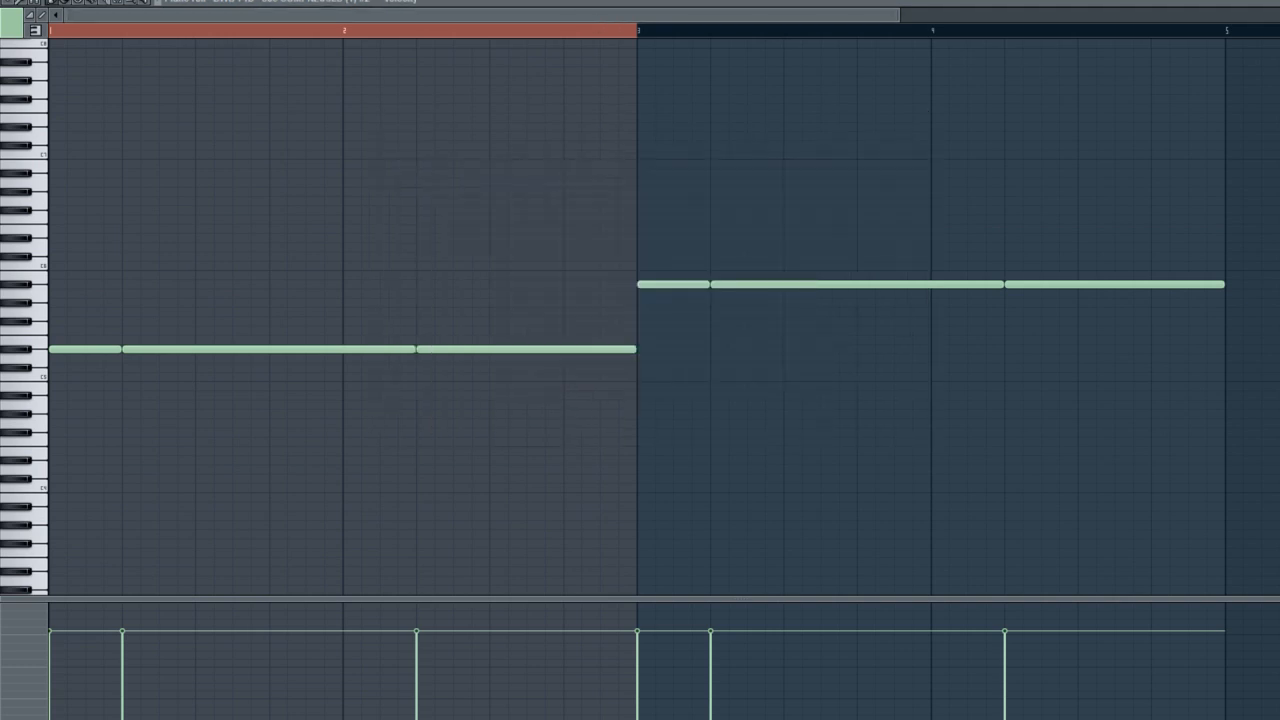
key(space)
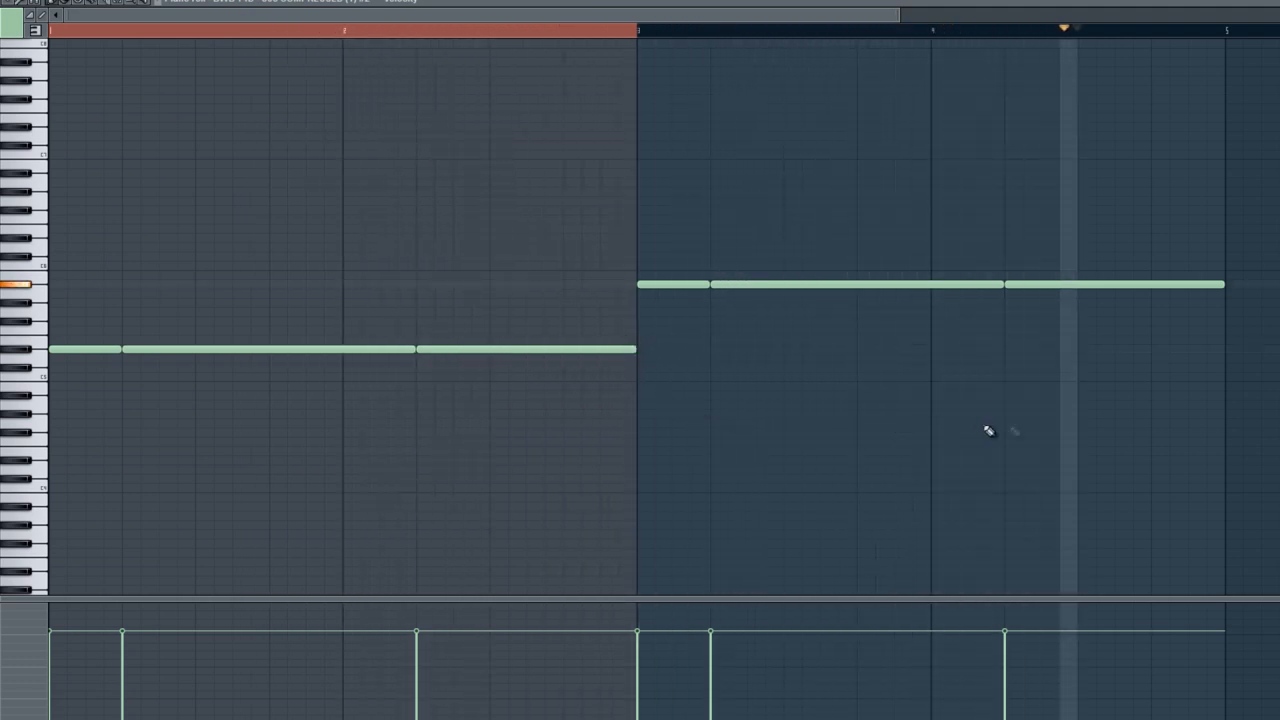
key(space)
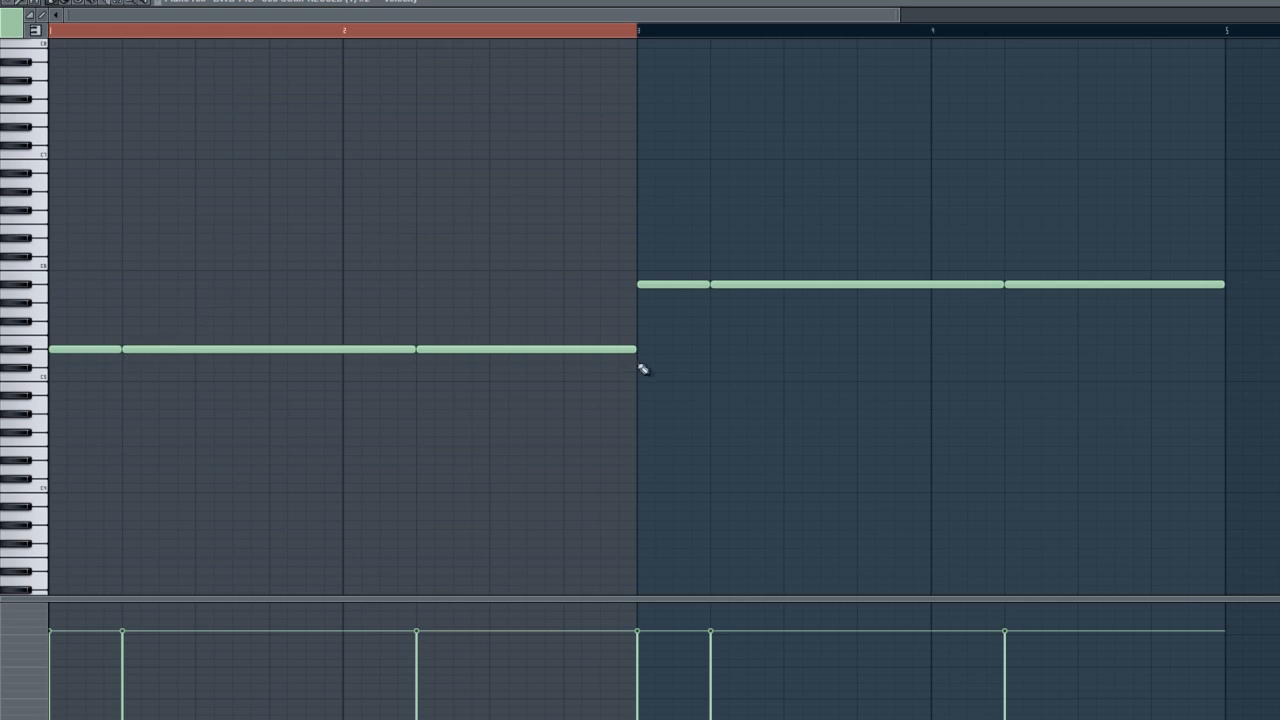
Shorten the three D#5 notes and the three A#5 notes, leaving a gap after each one.
drag(631, 350, 371, 350)
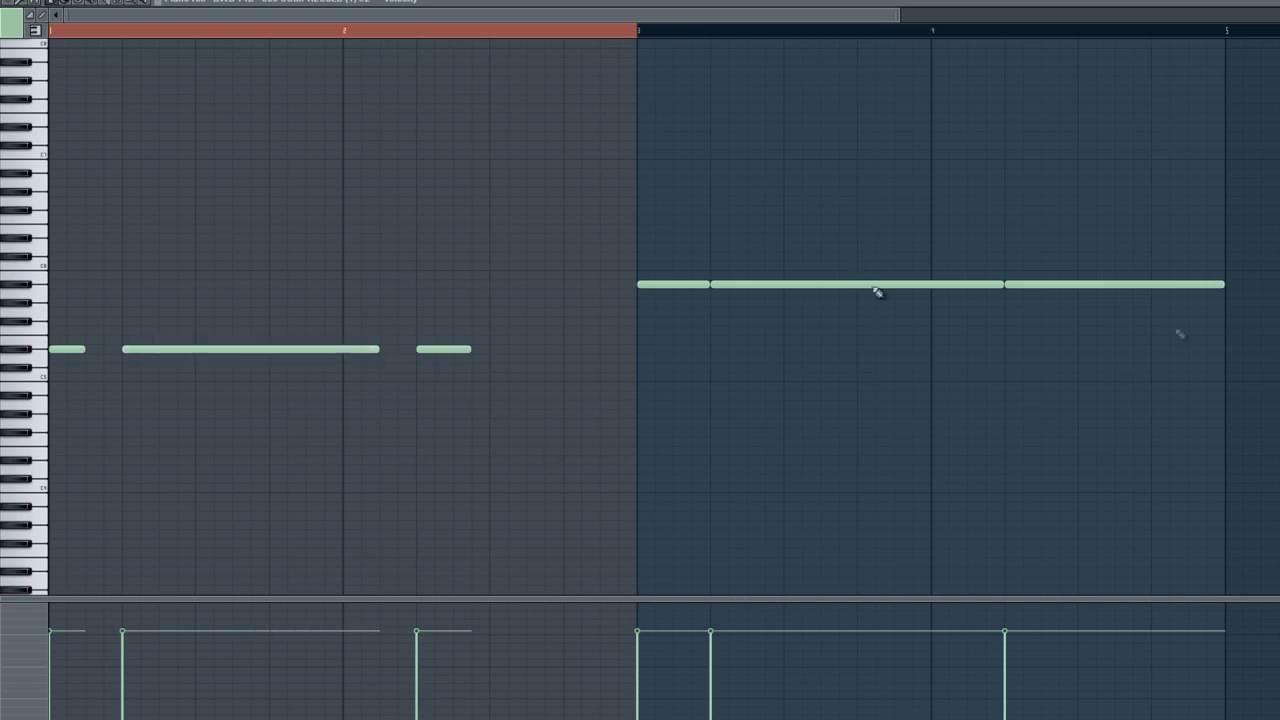
drag(1000, 284, 863, 290)
drag(708, 285, 663, 292)
drag(1224, 286, 1094, 309)
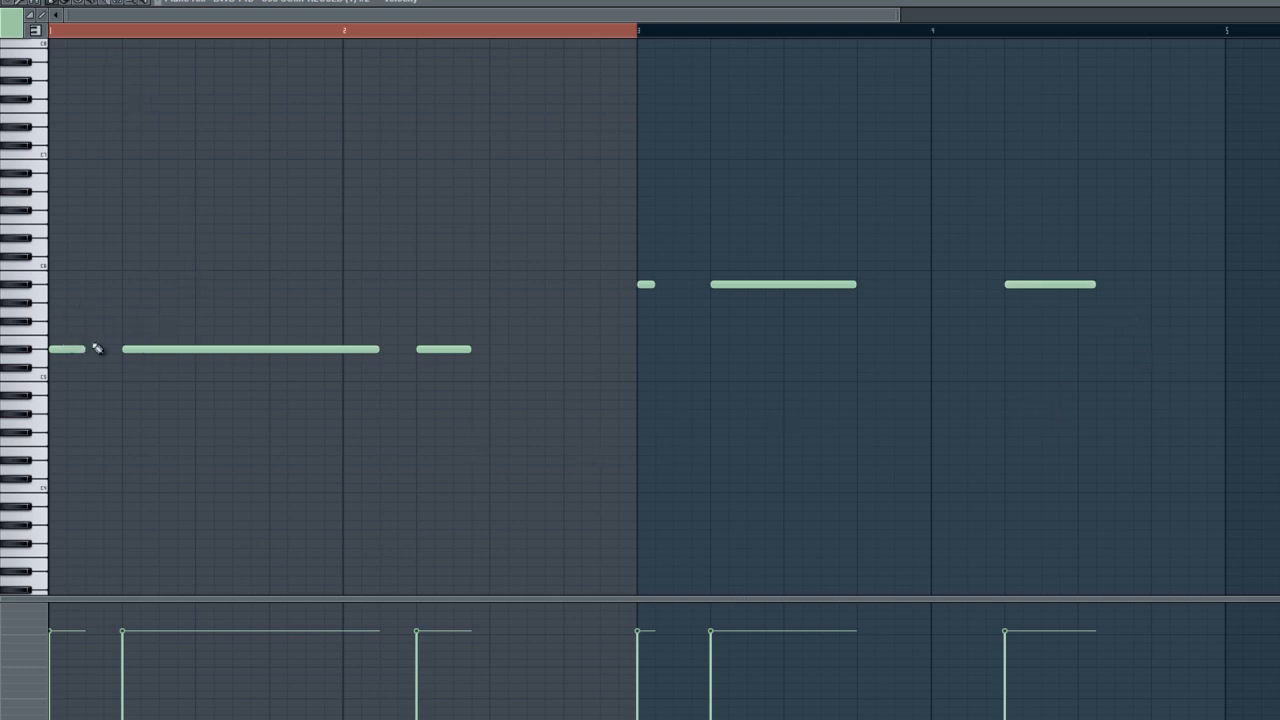
Extend the third D#5 note slightly past bar 3 and move the three A#5 notes up one octave to A#6.
drag(472, 350, 656, 388)
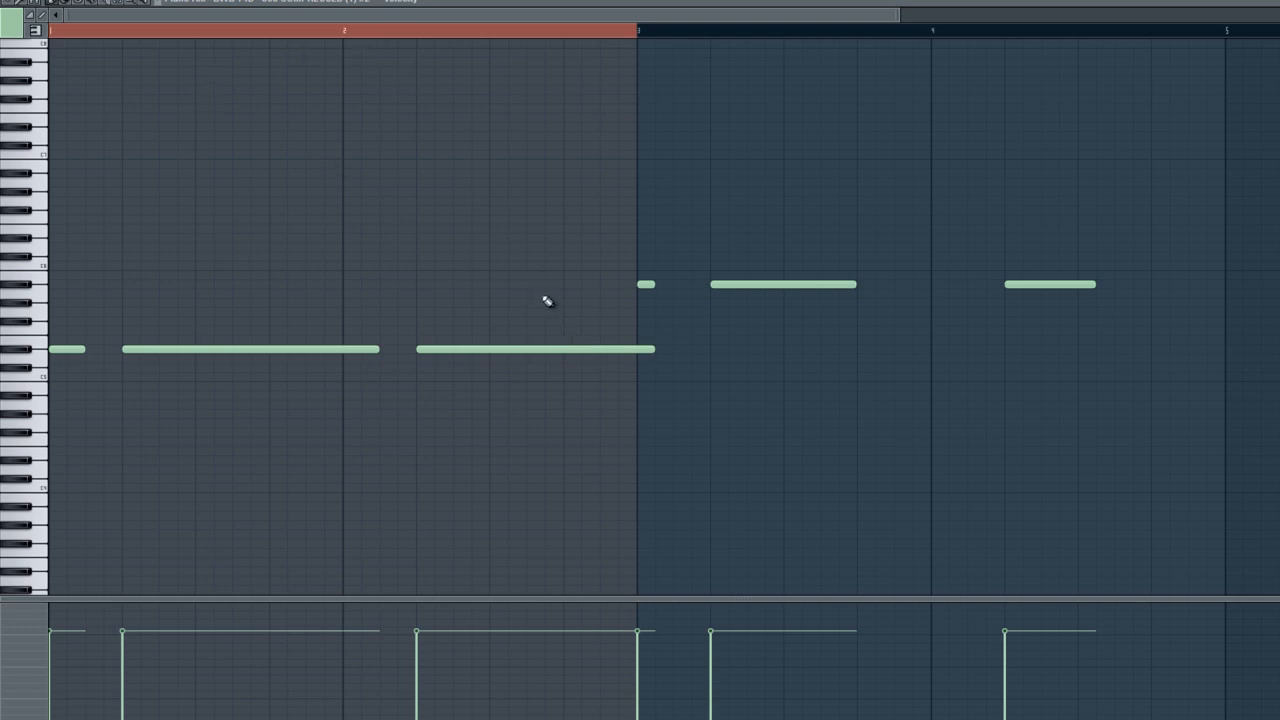
drag(596, 251, 1229, 314)
key(ctrl+Up)
key(ctrl+d)
Replace the C6 portamento note near bar 3 with a D6 slide note, shortened to end where the second A#6 note starts.
click(599, 321)
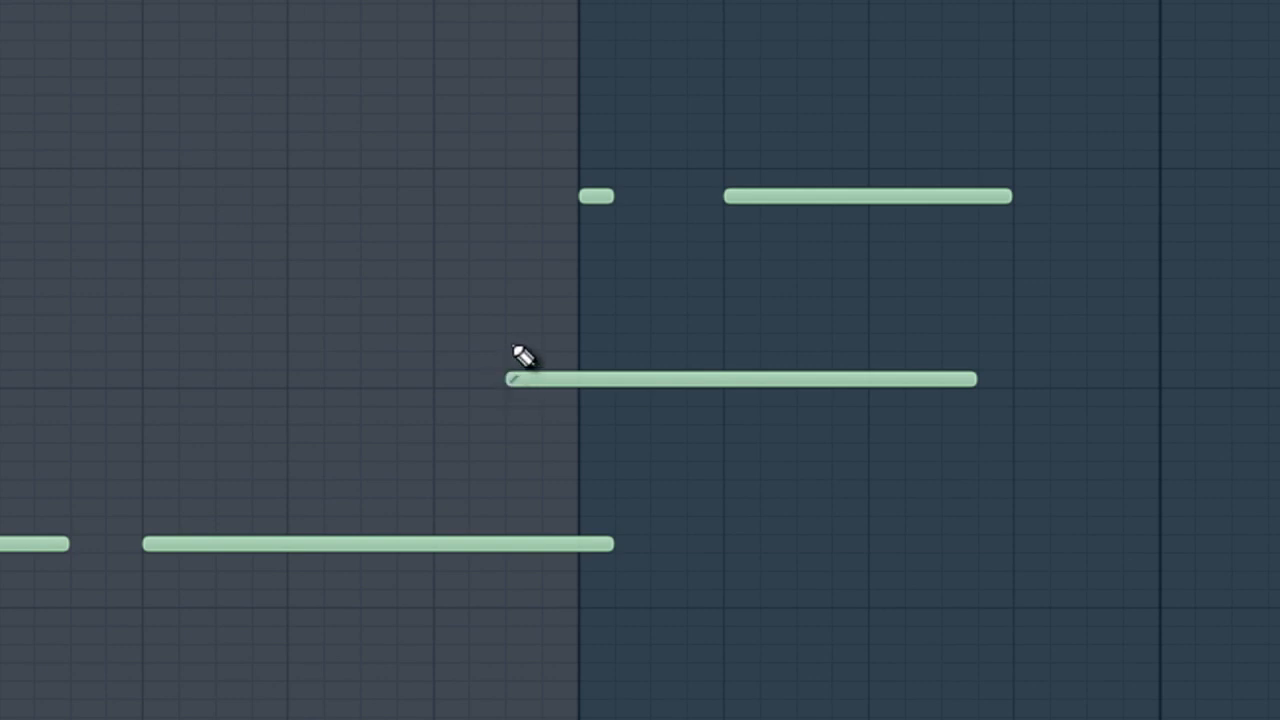
click(511, 342)
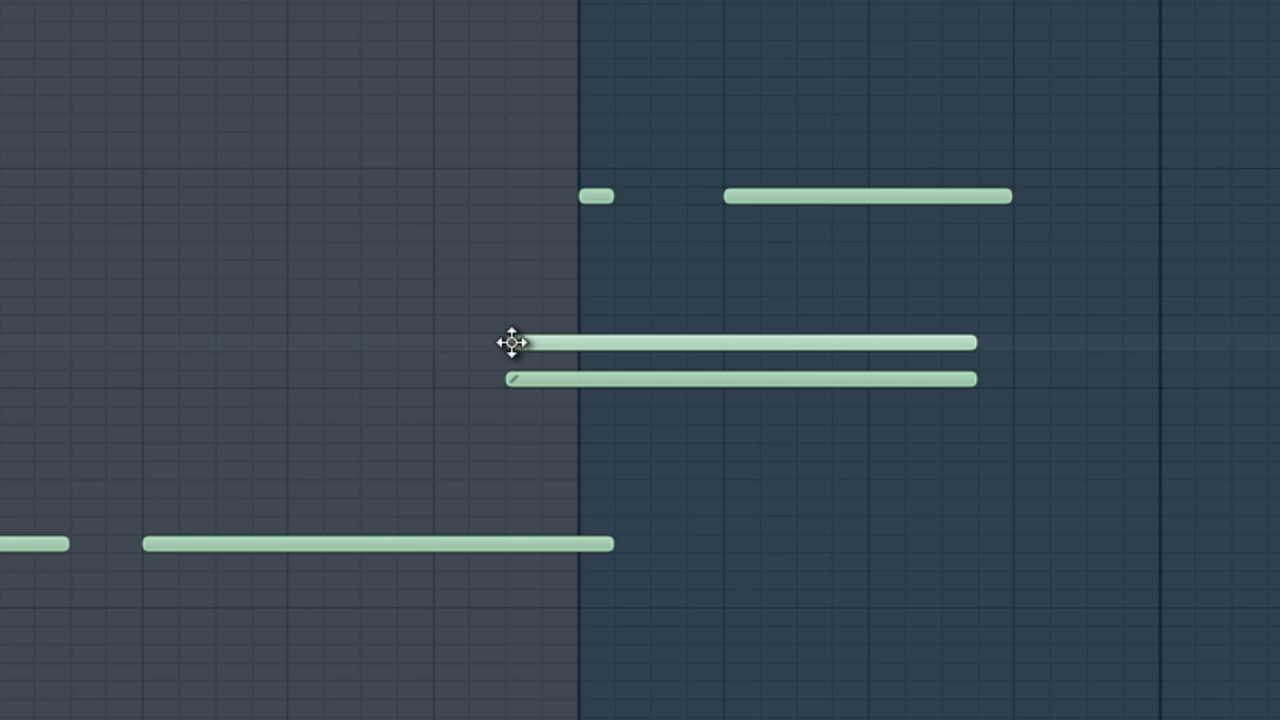
right_click(567, 382)
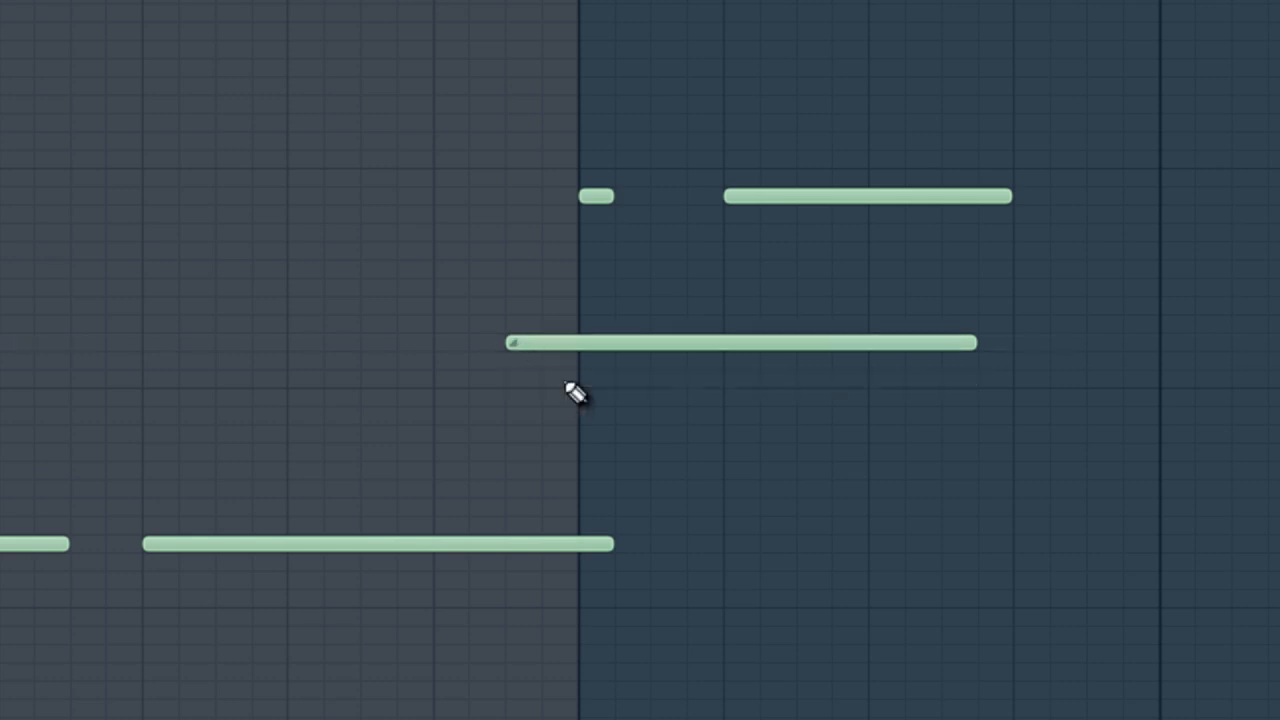
drag(978, 349, 720, 360)
Trim the third D#5 note to end at bar 3, lengthen the first A#6 note, and play the bassline.
drag(620, 546, 577, 548)
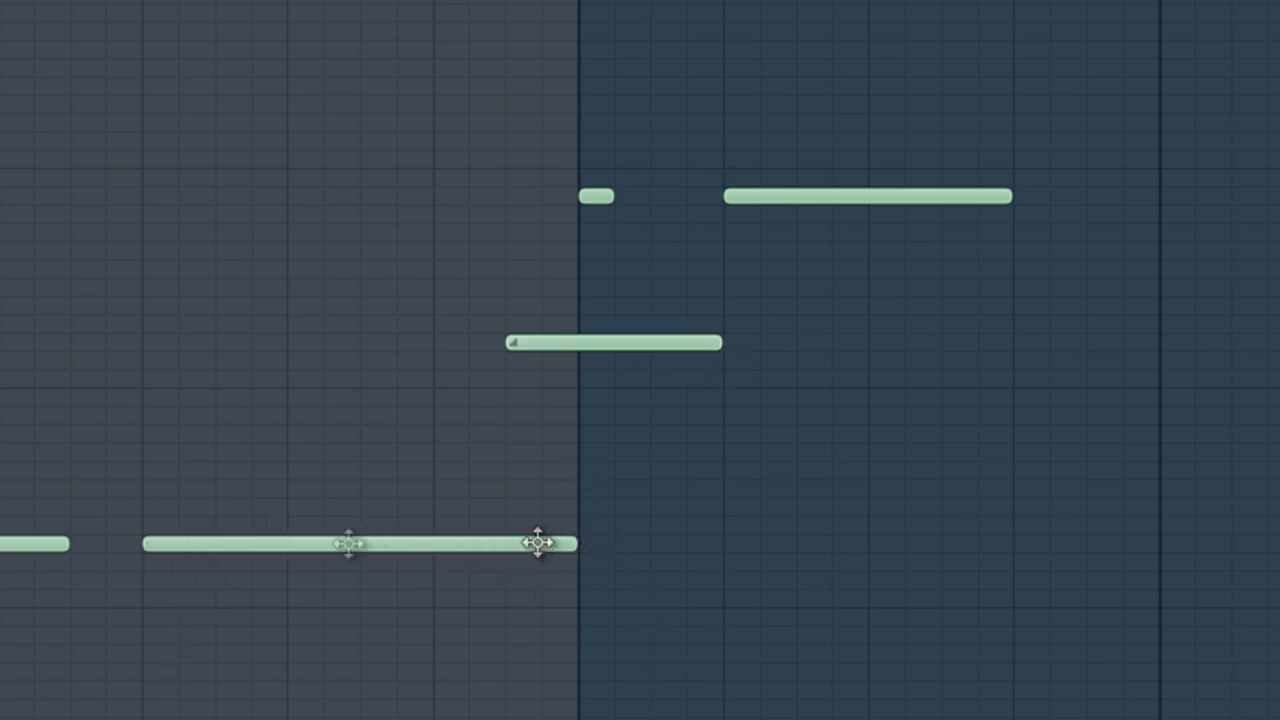
drag(667, 250, 706, 250)
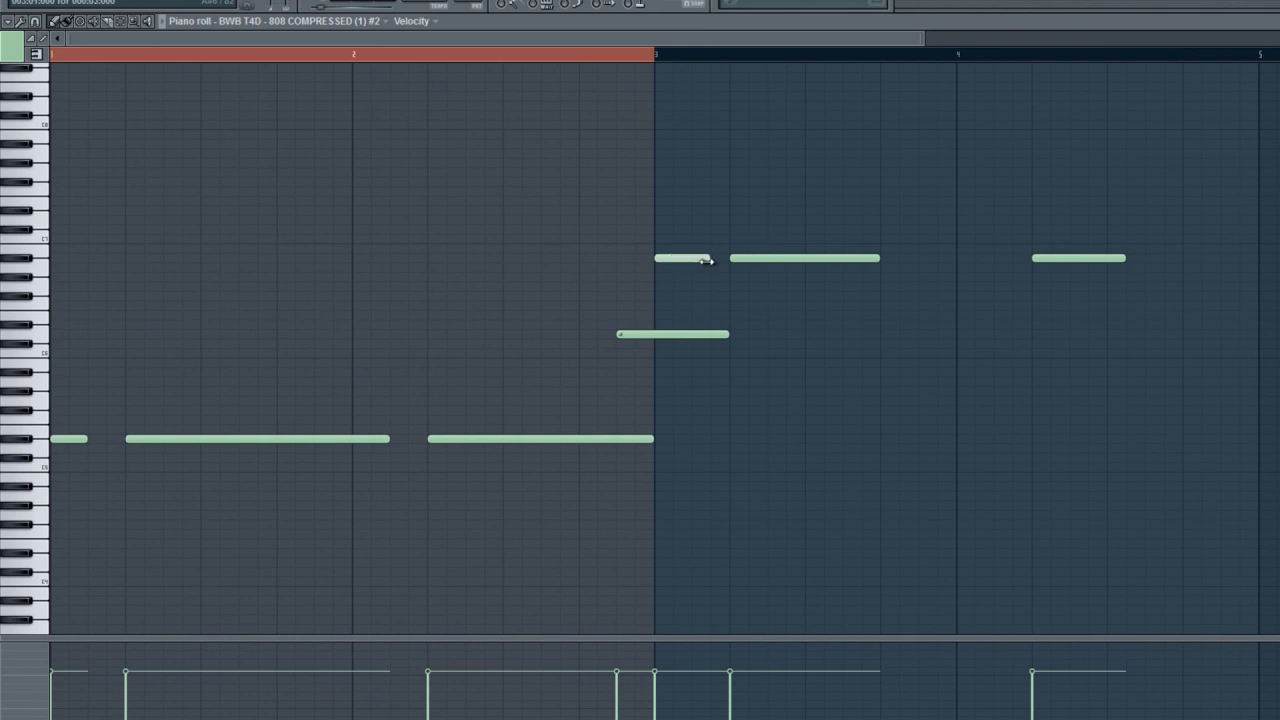
key(space)
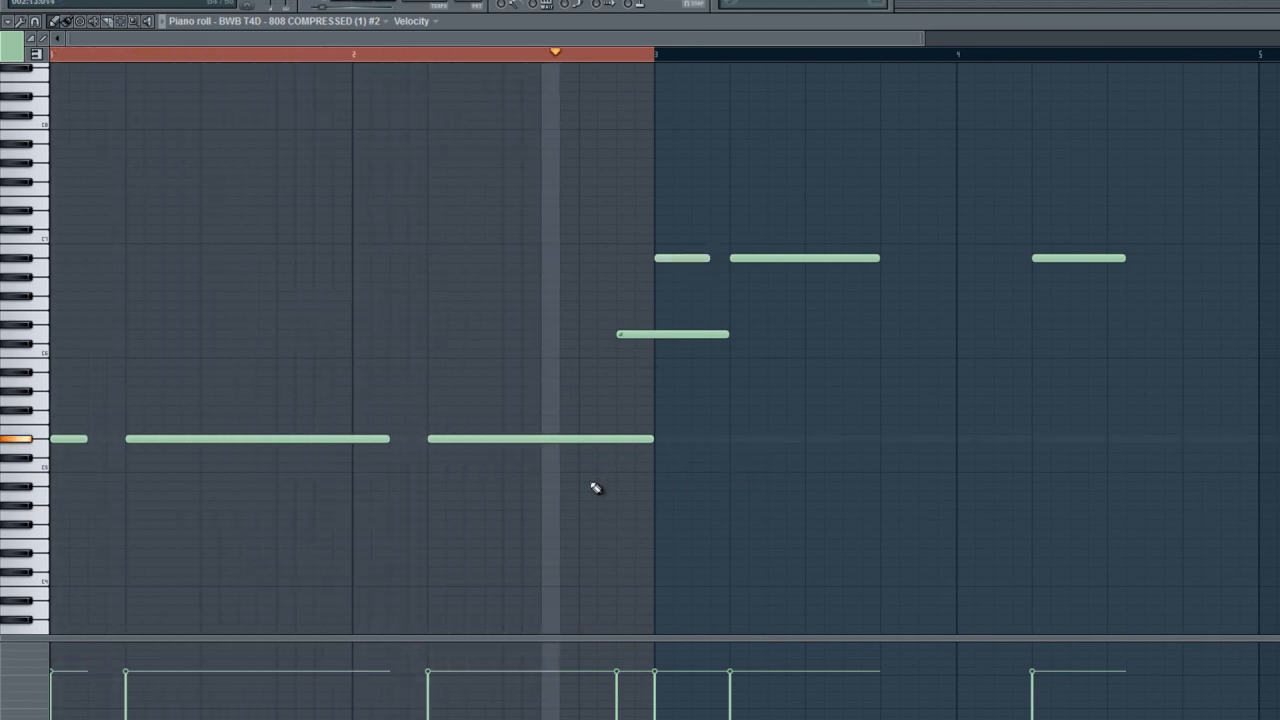
Delete the D6 slide note and shift the D#5 notes up to D#6 and the A#6 notes down to A#5.
right_click(714, 334)
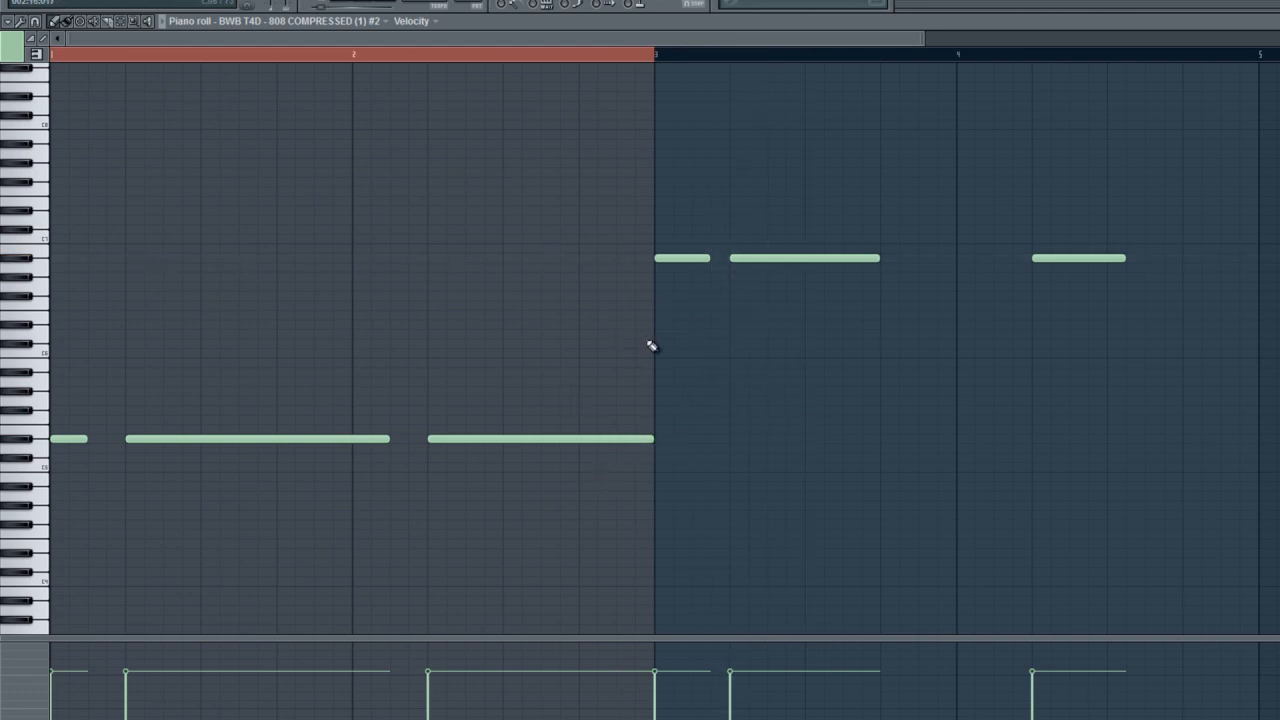
drag(656, 360, 66, 507)
key(ctrl+Up)
key(ctrl+Up)
key(ctrl+Down)
drag(680, 291, 1129, 409)
key(ctrl+Down)
Add a C6 slide note running across bar 3, lengthen the first D#6 note to meet the second, and audition the pattern.
ctrl+click(579, 521)
drag(664, 353, 709, 356)
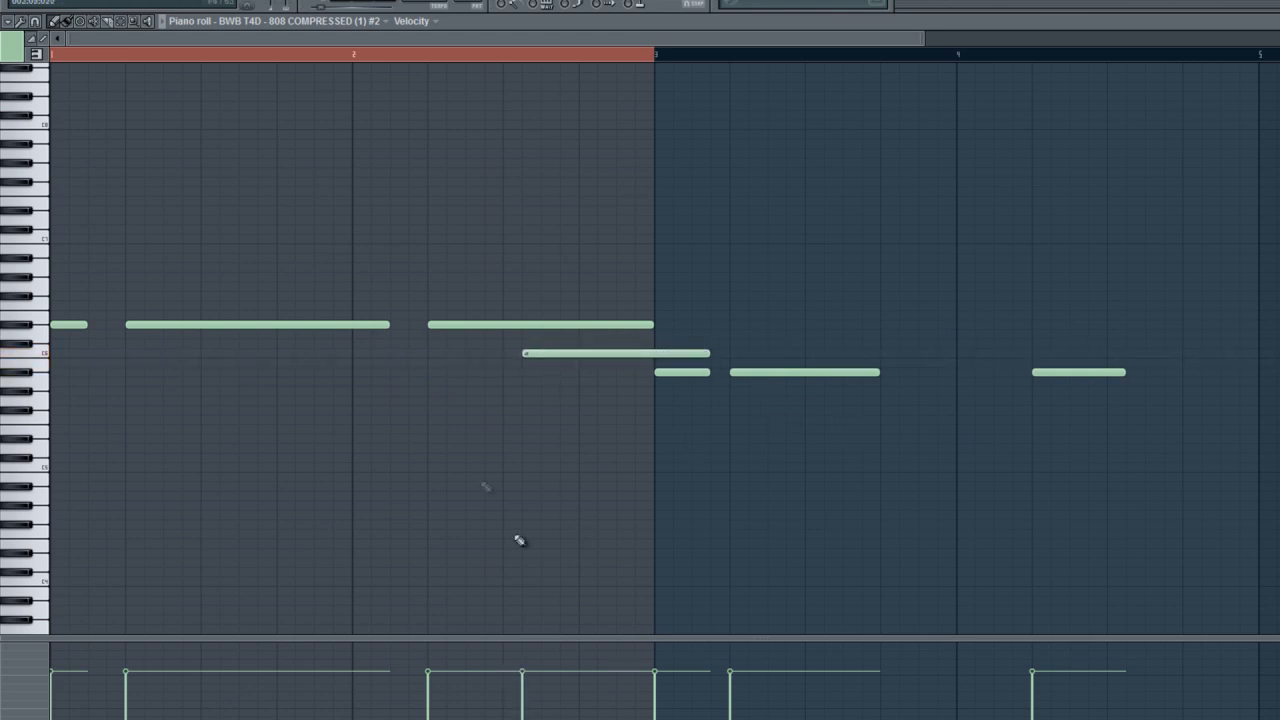
drag(86, 324, 124, 342)
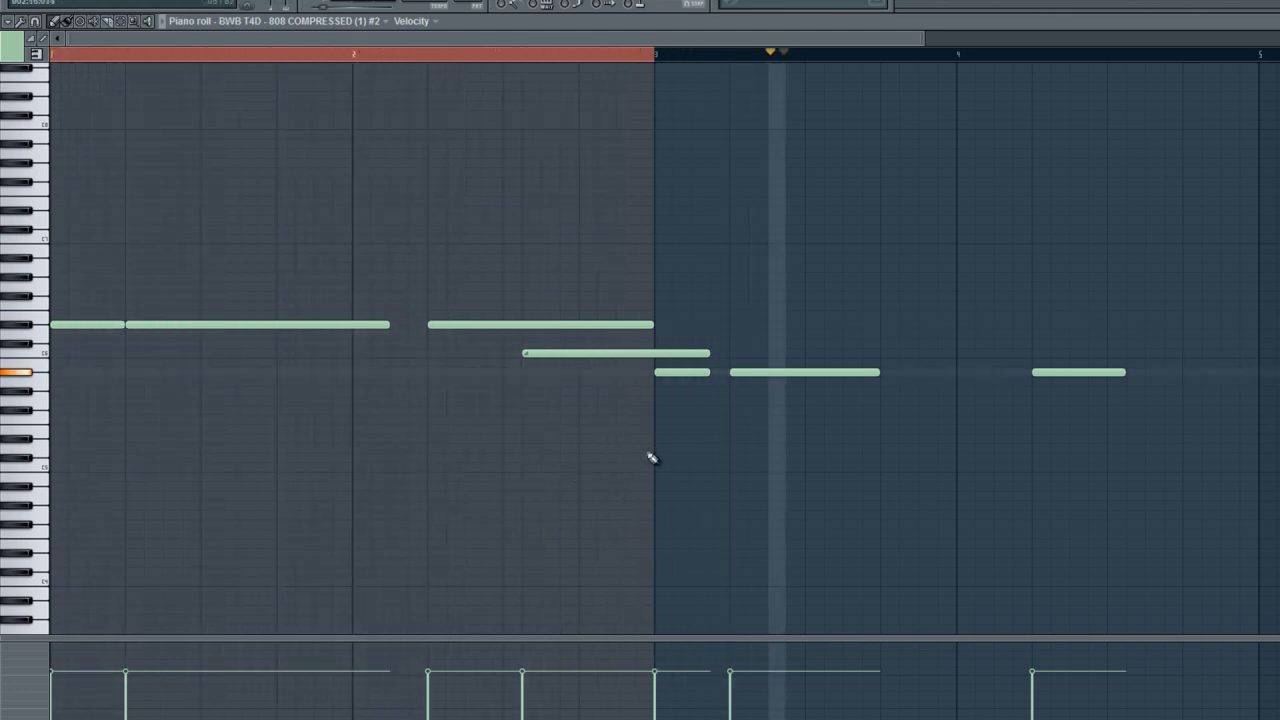
key(space)
Move only the slide note down two octaves to C4 and play the bassline to hear the deeper slide.
drag(1165, 341, 688, 427)
ctrl+click(686, 425)
ctrl+click(607, 355)
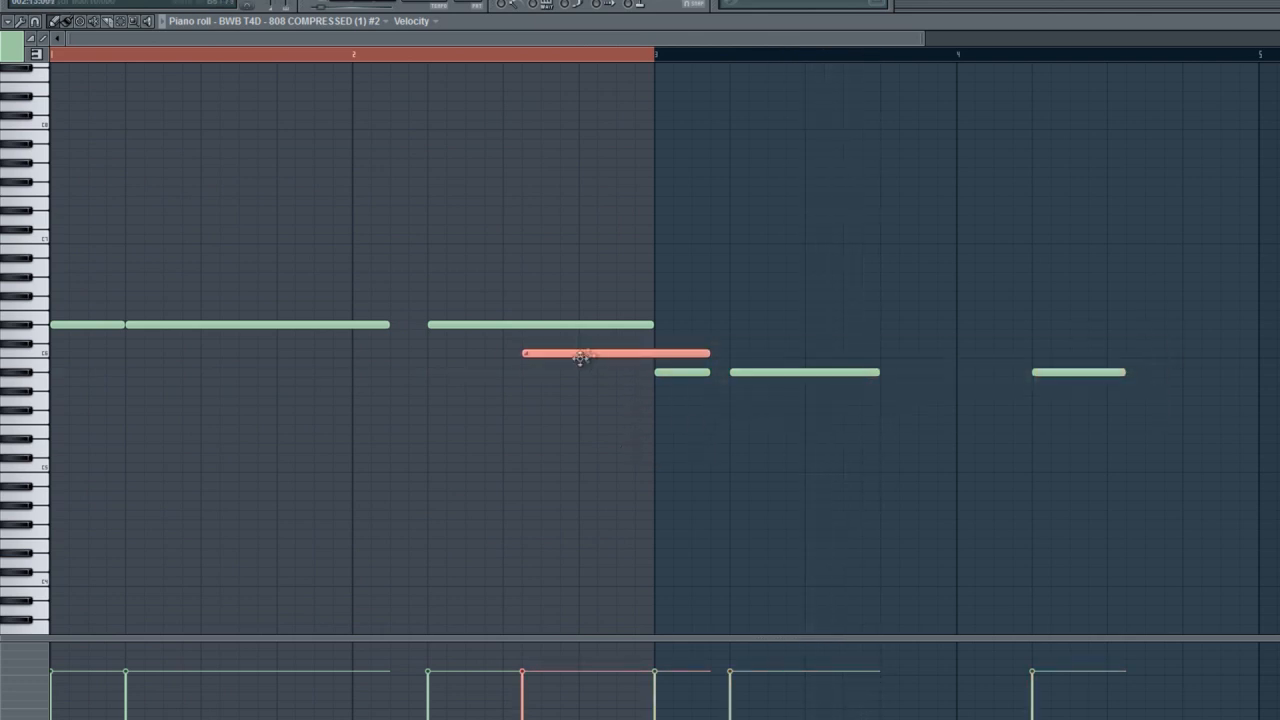
key(ctrl+Down)
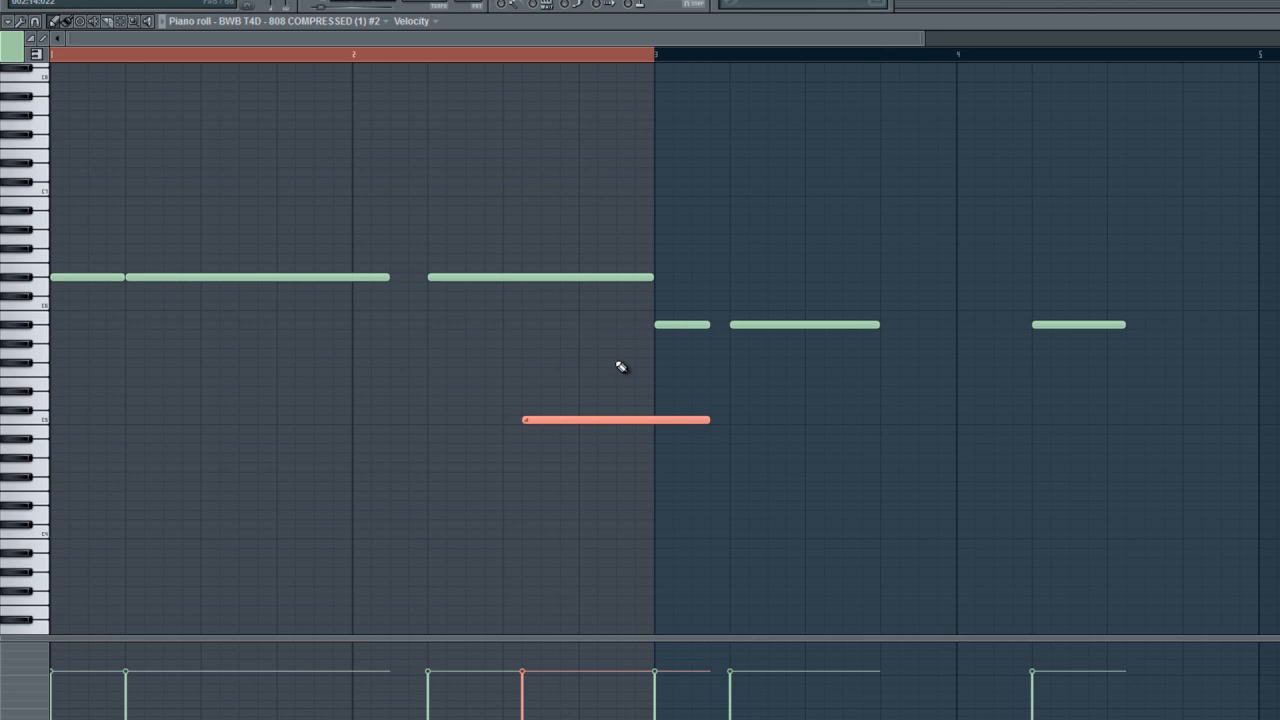
key(ctrl+Down)
ctrl+click(703, 367)
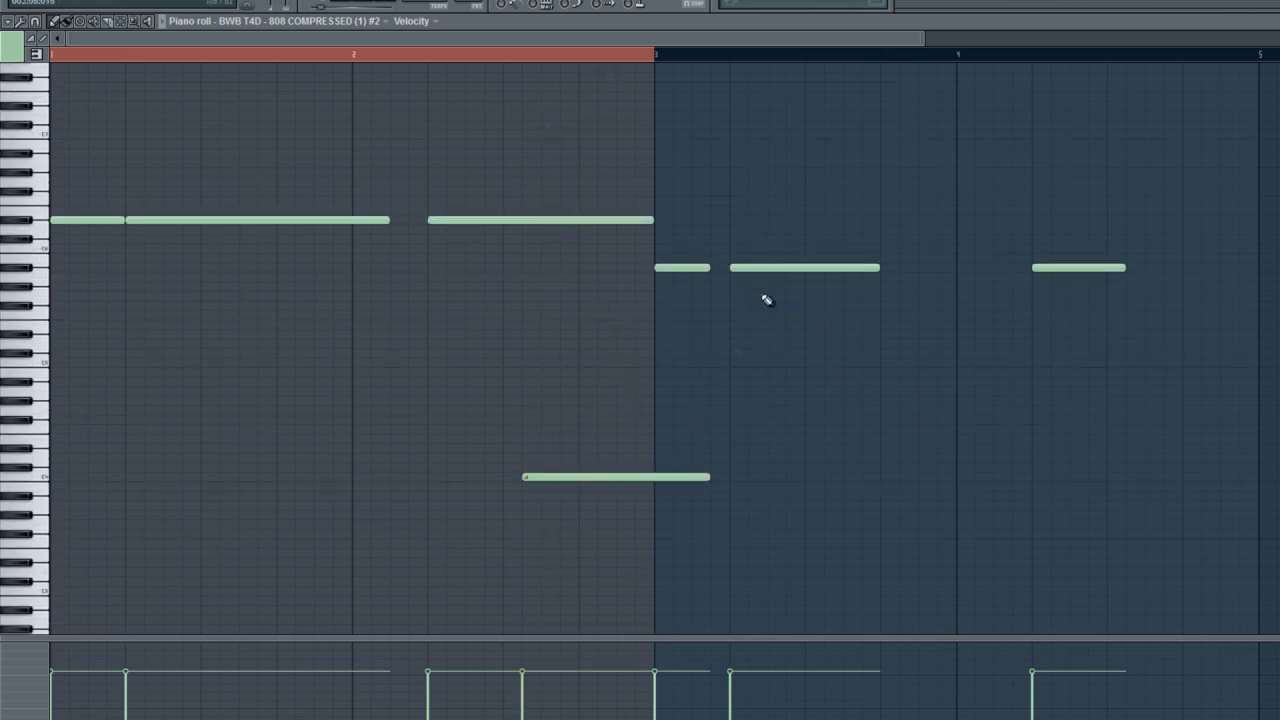
key(space)
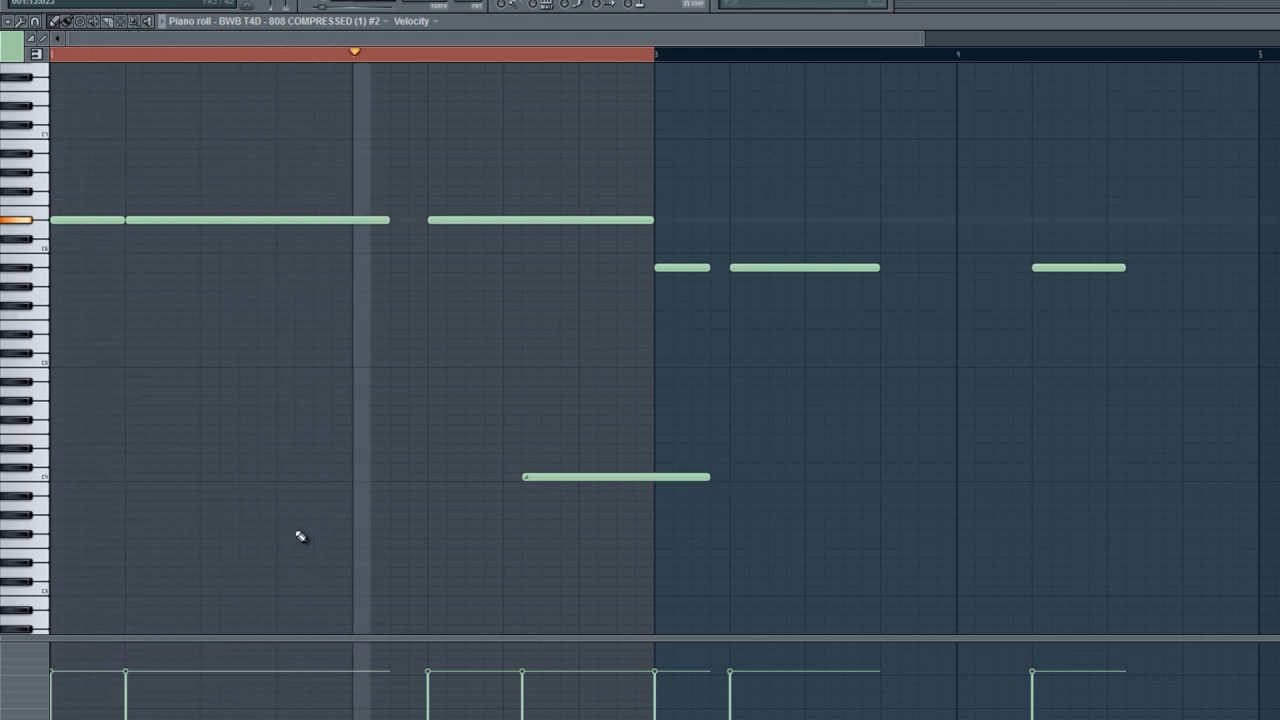
key(space)
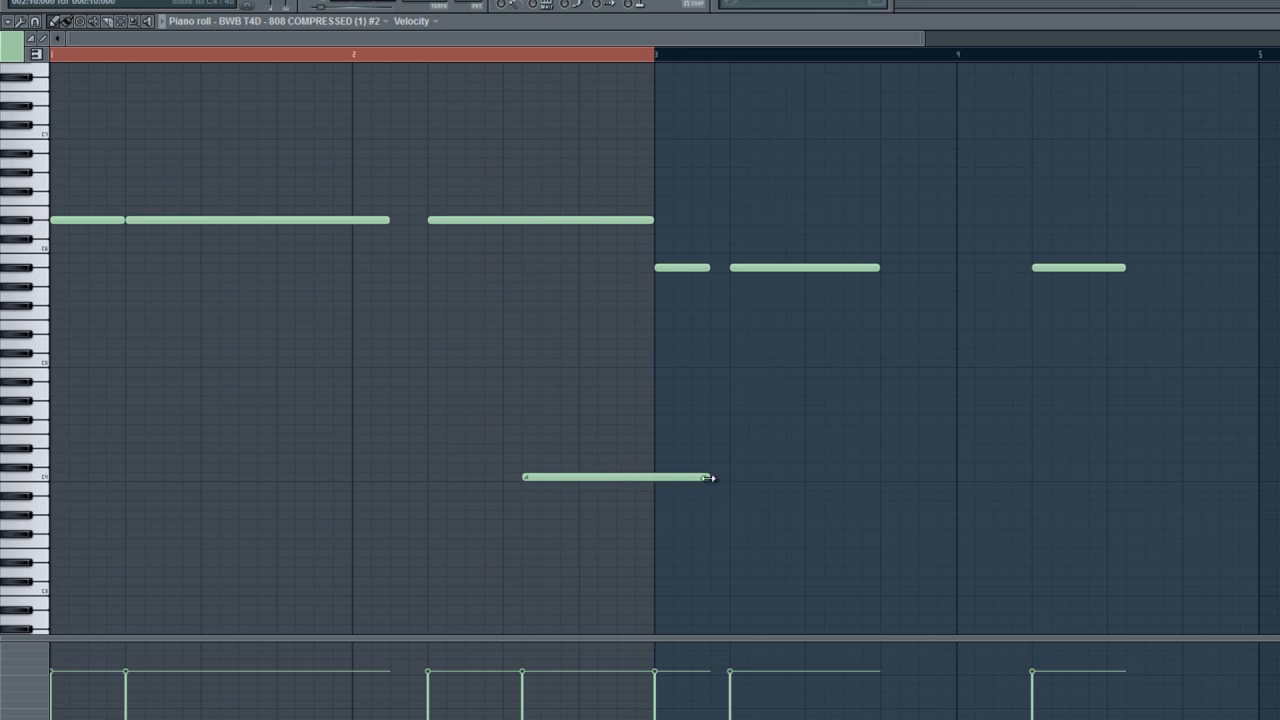
Shorten the C4 slide note to end at bar 3, and delete it.
drag(708, 477, 651, 494)
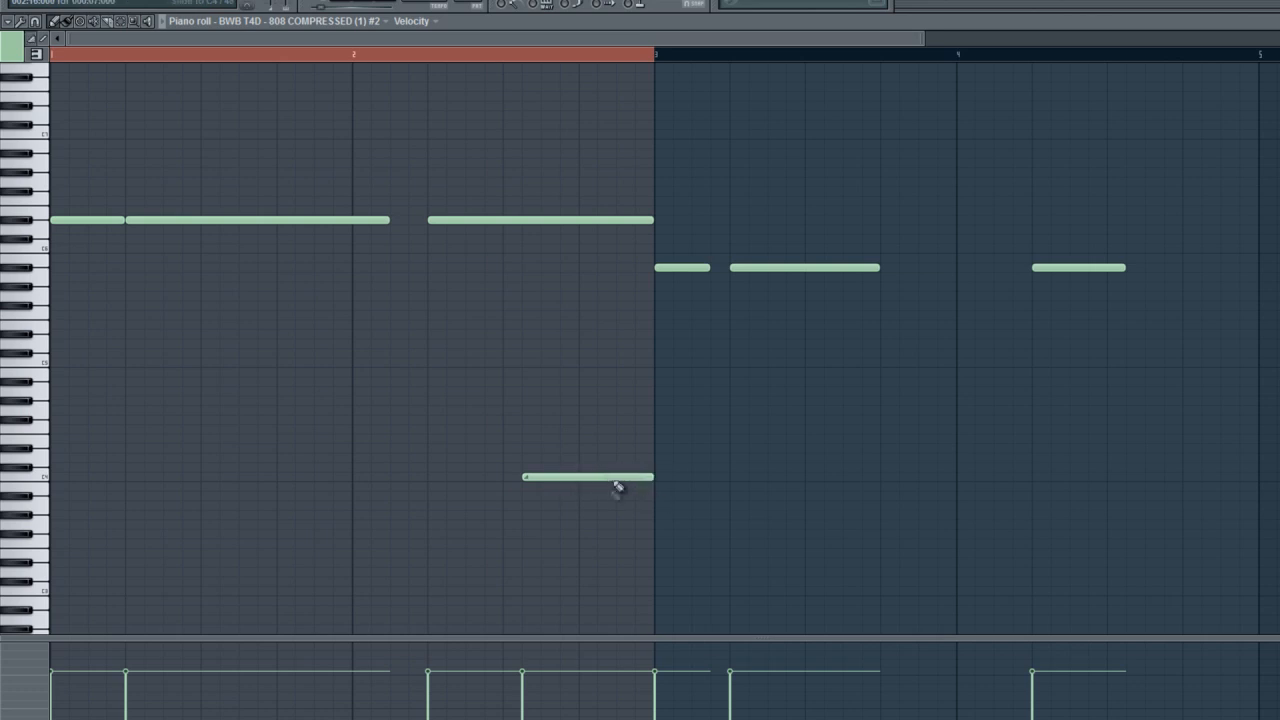
right_click(636, 477)
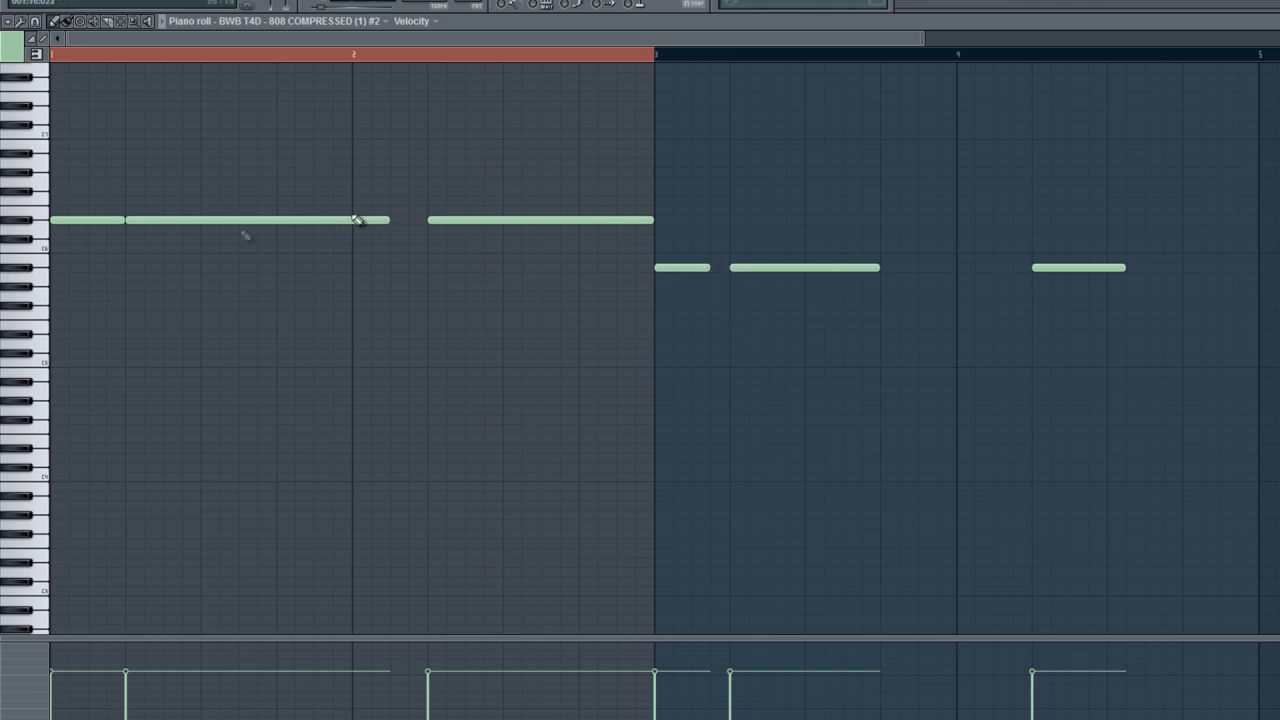
scroll(563, 466, up, 3)
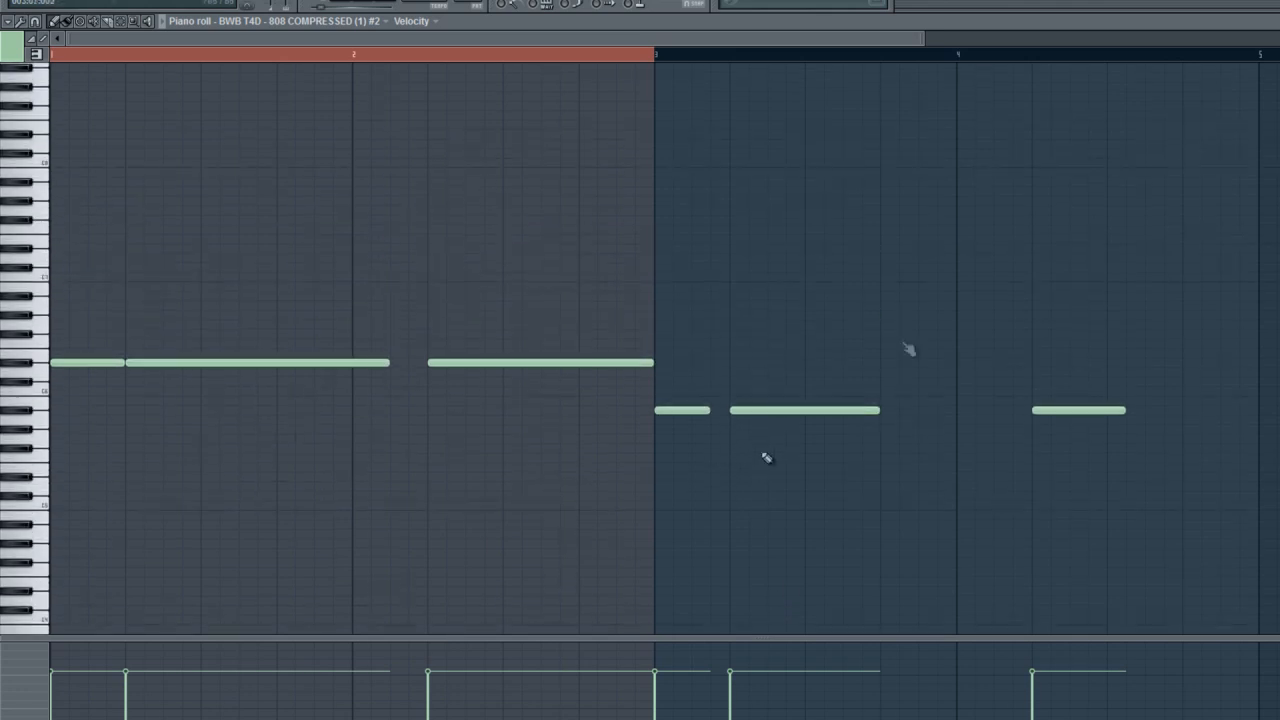
Examine the lower 808 channel's volume envelope in its channel settings and return to the piano roll.
key(F6)
click(466, 421)
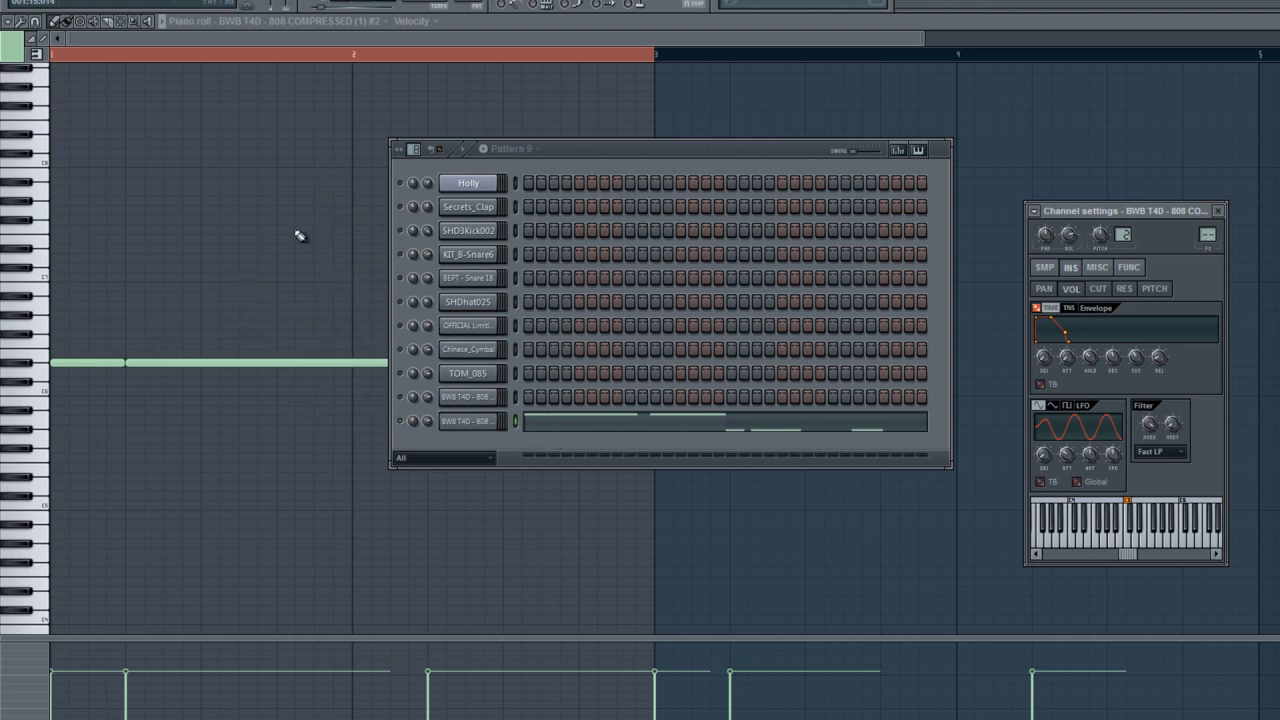
right_click(196, 595)
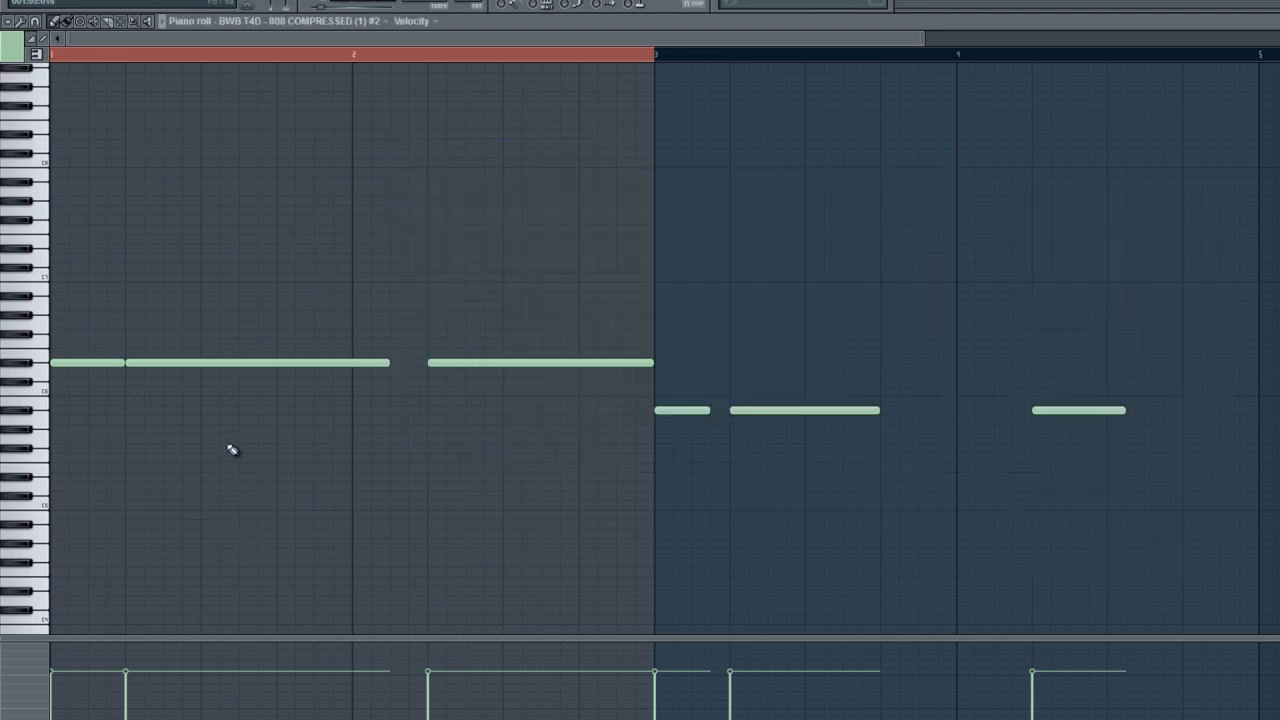
Replace the first two D#6 notes with five short, evenly spaced D#6 notes from the start of bar 1, and play them.
right_click(357, 363)
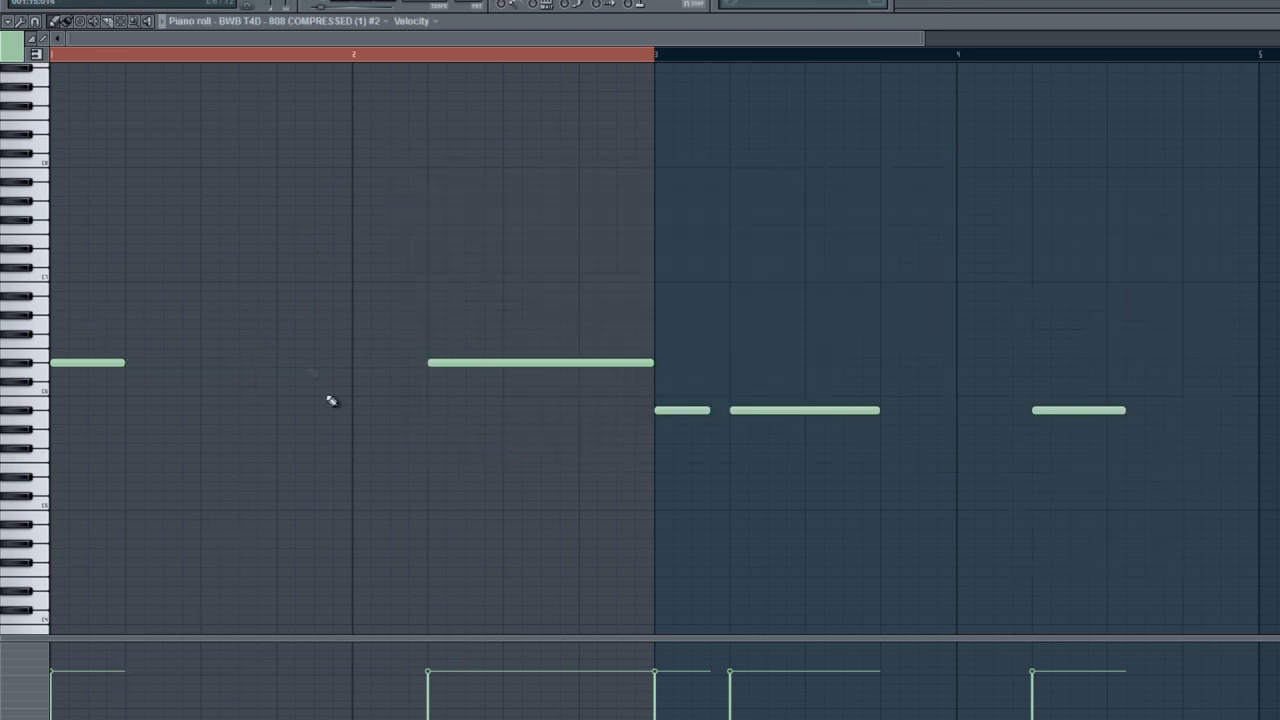
drag(124, 363, 75, 370)
click(93, 362)
click(130, 362)
click(203, 364)
key(space)
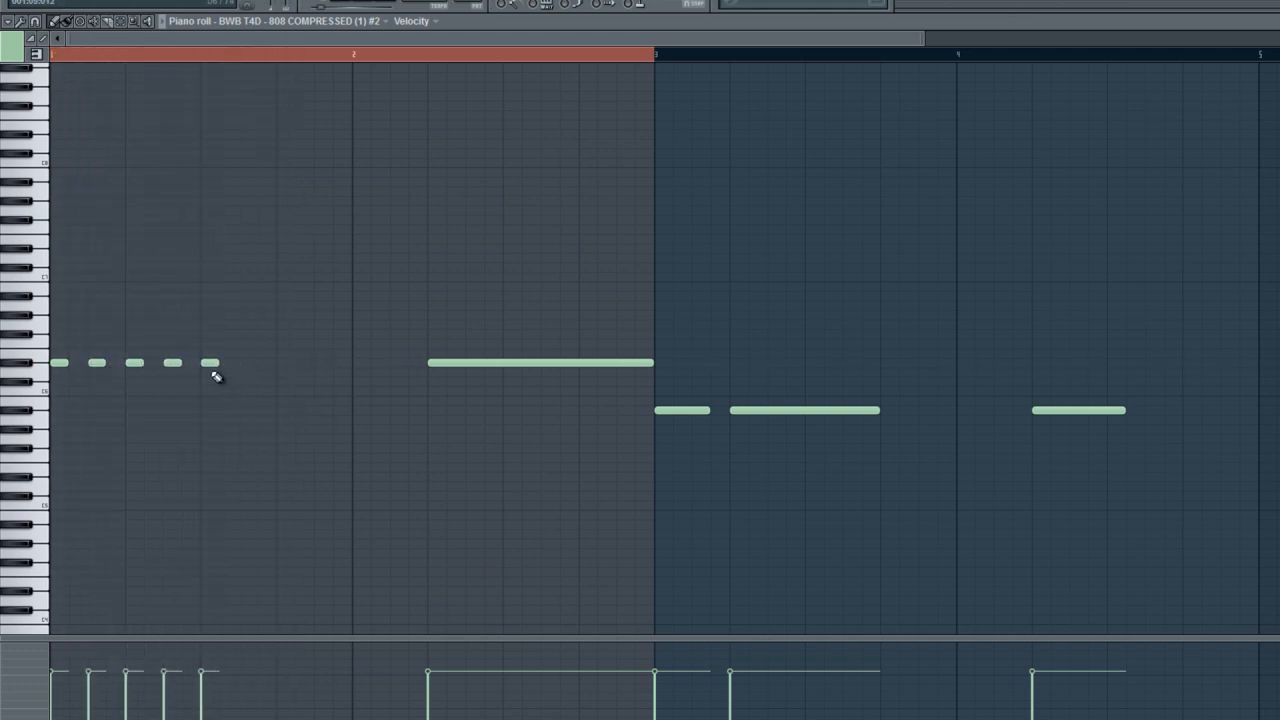
Lengthen the fifth D#6 note, add short slide notes at A#5 and D#5 near the end of bar 1, and audition them.
drag(216, 362, 313, 363)
click(277, 306)
drag(277, 306, 290, 414)
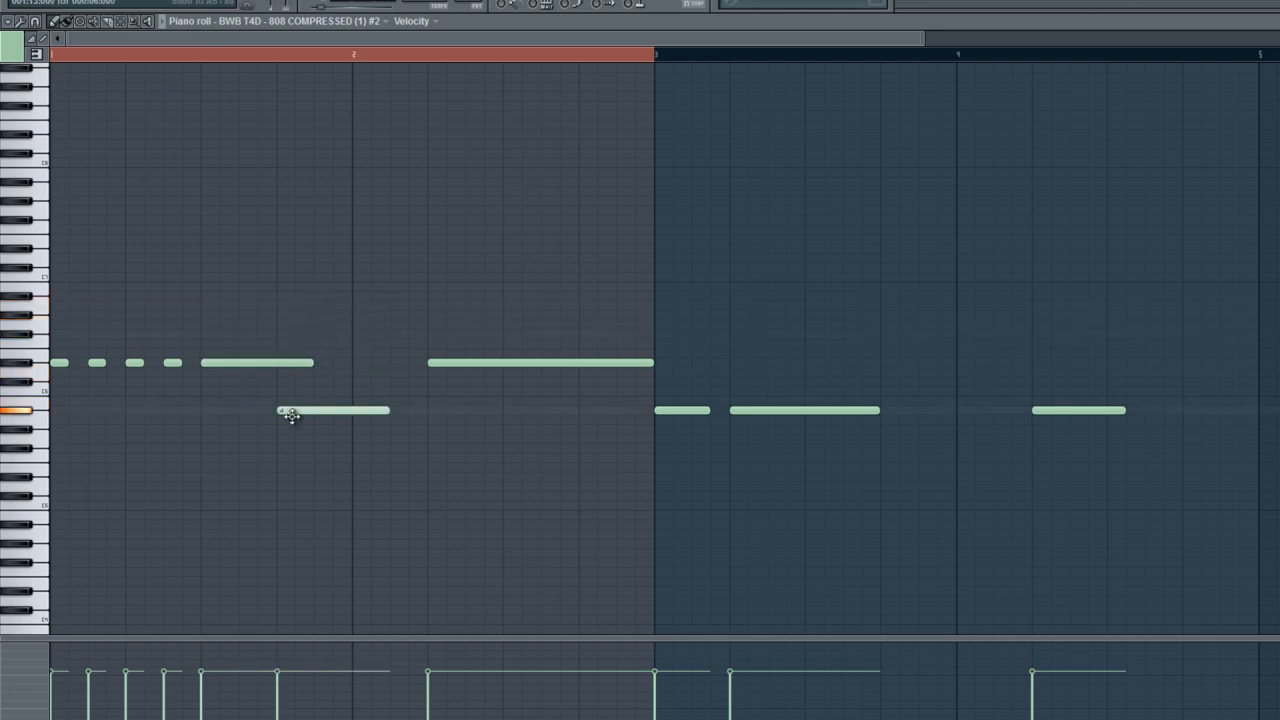
drag(389, 410, 346, 440)
click(298, 476)
key(space)
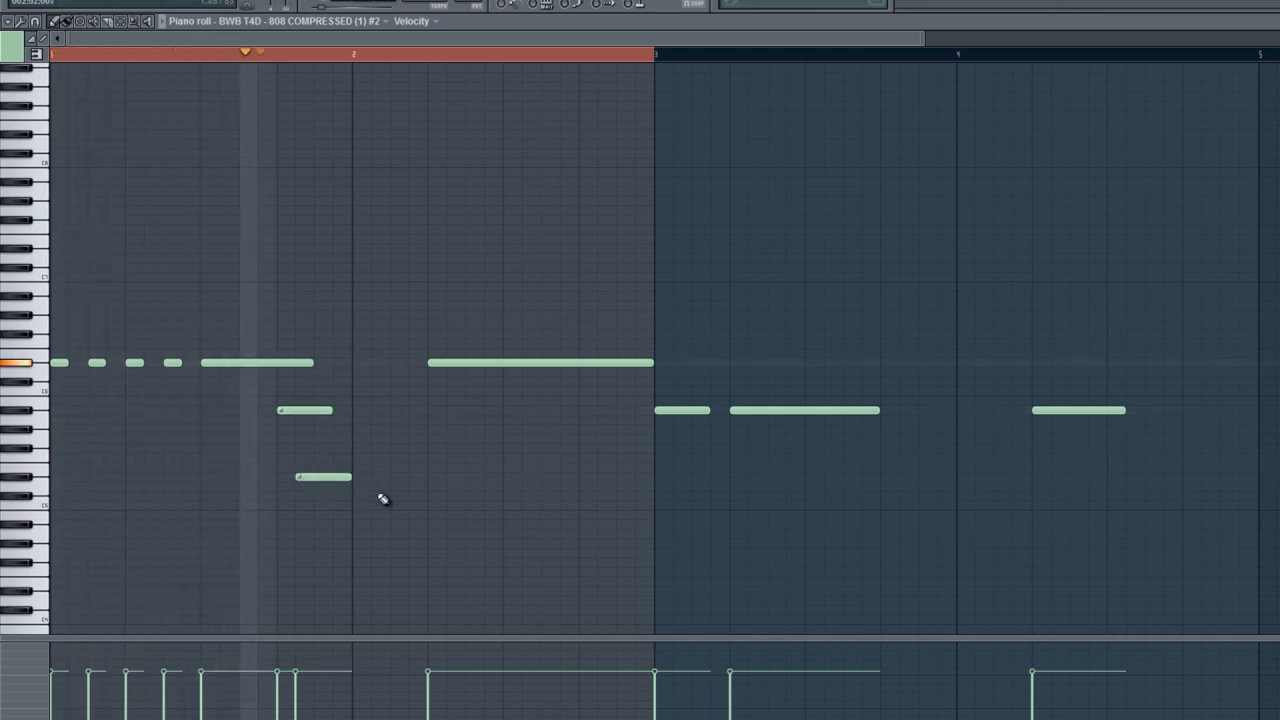
key(space)
Delete all remaining notes from Pattern 9's 808 piano roll and clear the two-bar time selection.
right_click(325, 478)
right_click(300, 410)
right_click(272, 362)
right_click(172, 362)
right_click(134, 362)
right_click(97, 362)
right_click(59, 362)
right_click(645, 364)
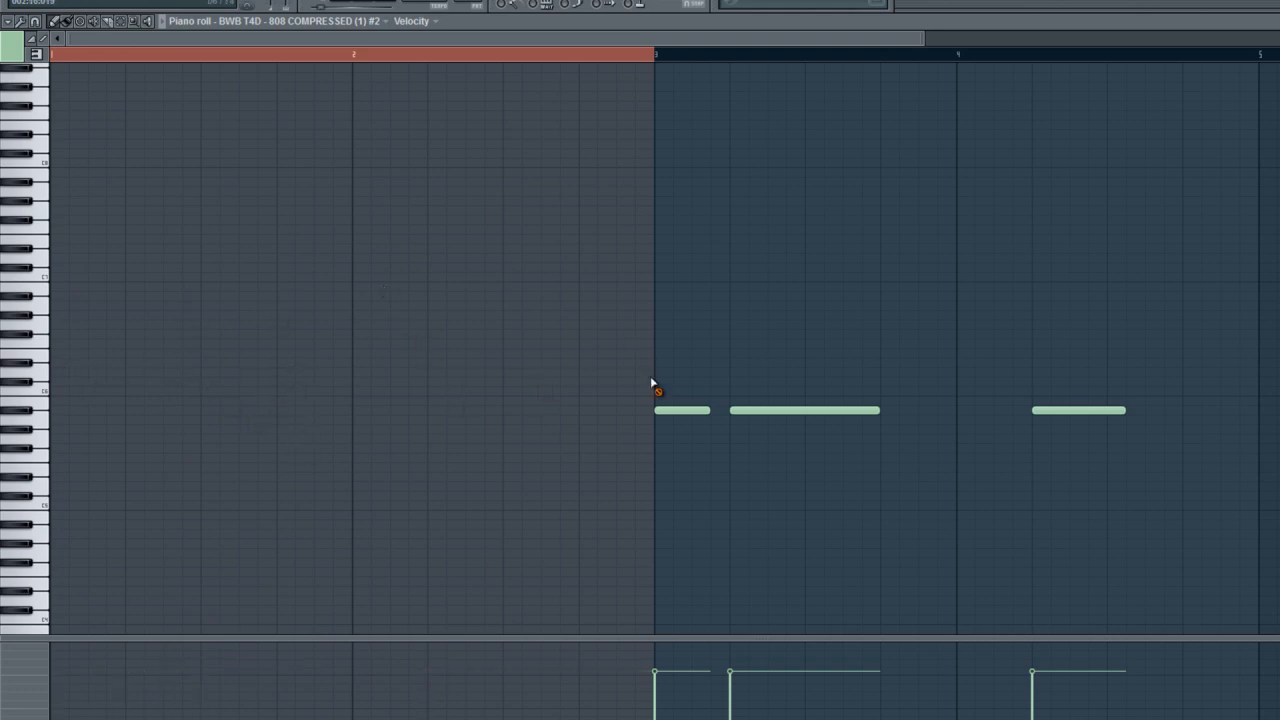
right_click(690, 410)
right_click(805, 410)
right_click(1050, 410)
click(596, 56)
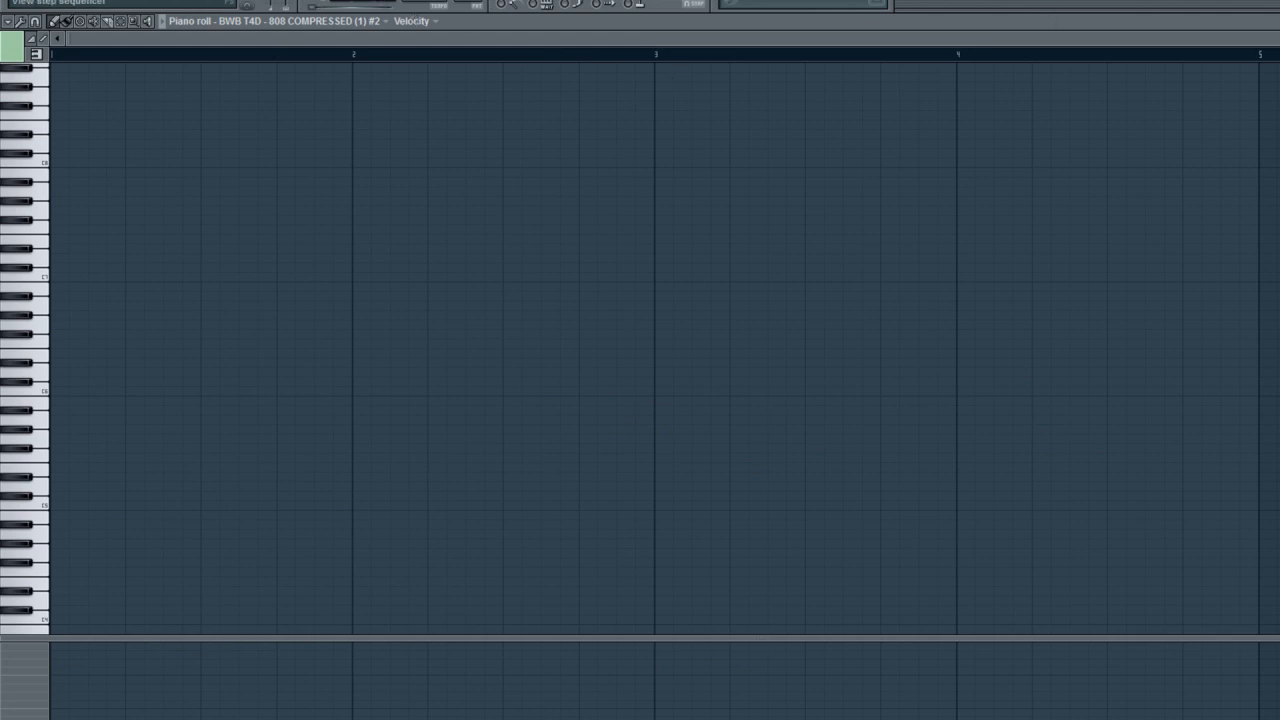
Switch to the 808 pattern and open the upper 808 channel's piano roll.
click(750, 1)
scroll(477, 1, down, 1)
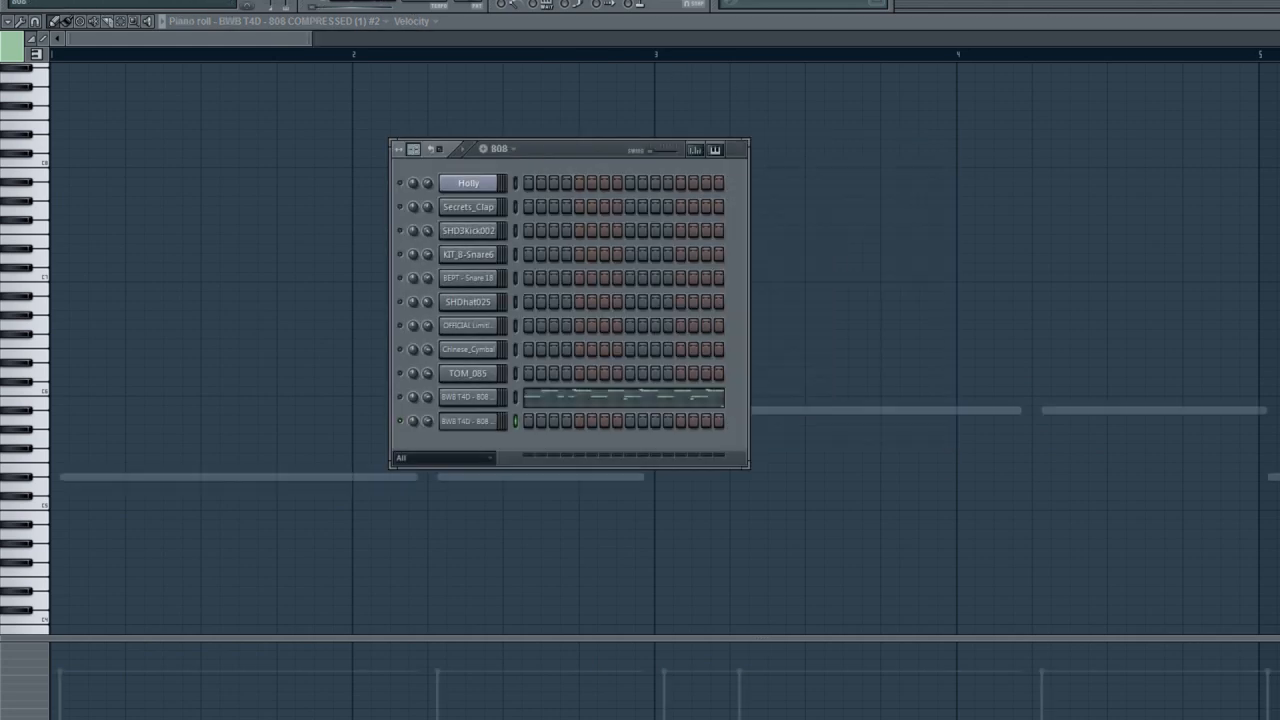
right_click(206, 478)
right_click(206, 478)
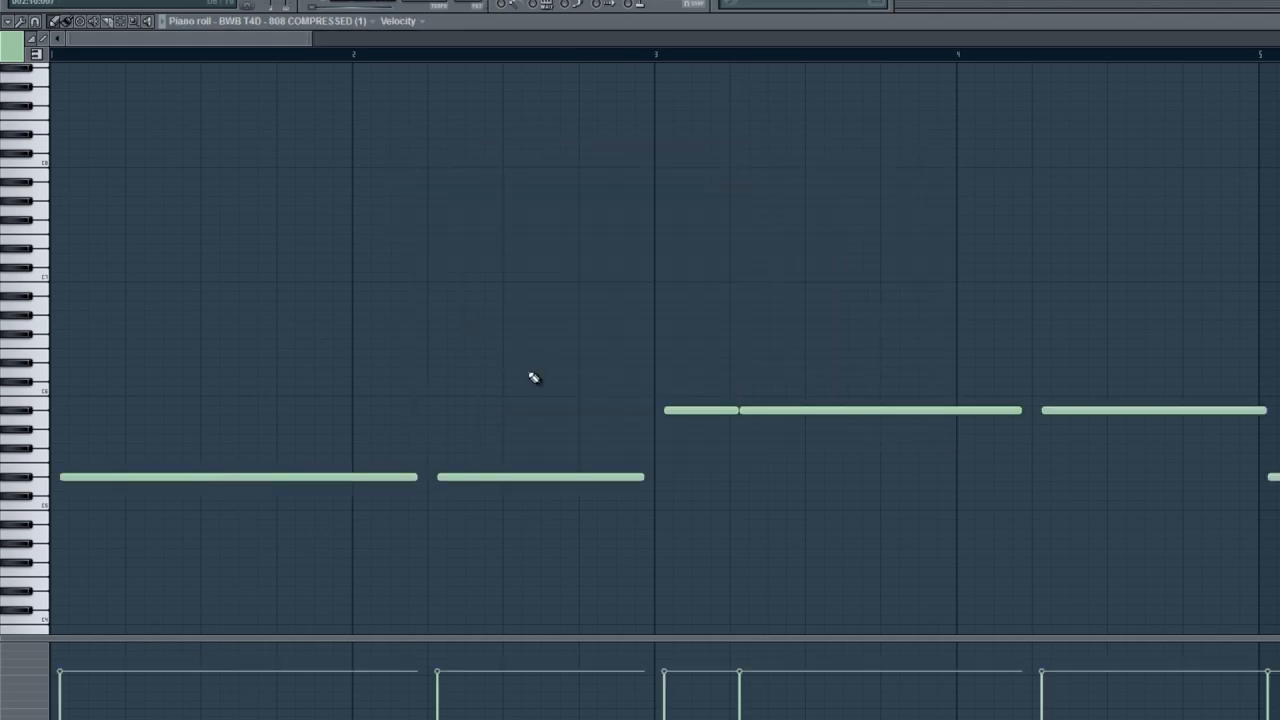
Look through the full 808 bassline, examining its note lengths, gaps and slide notes close up and as a whole.
ctrl+right_click(532, 375)
scroll(663, 357, up, 8)
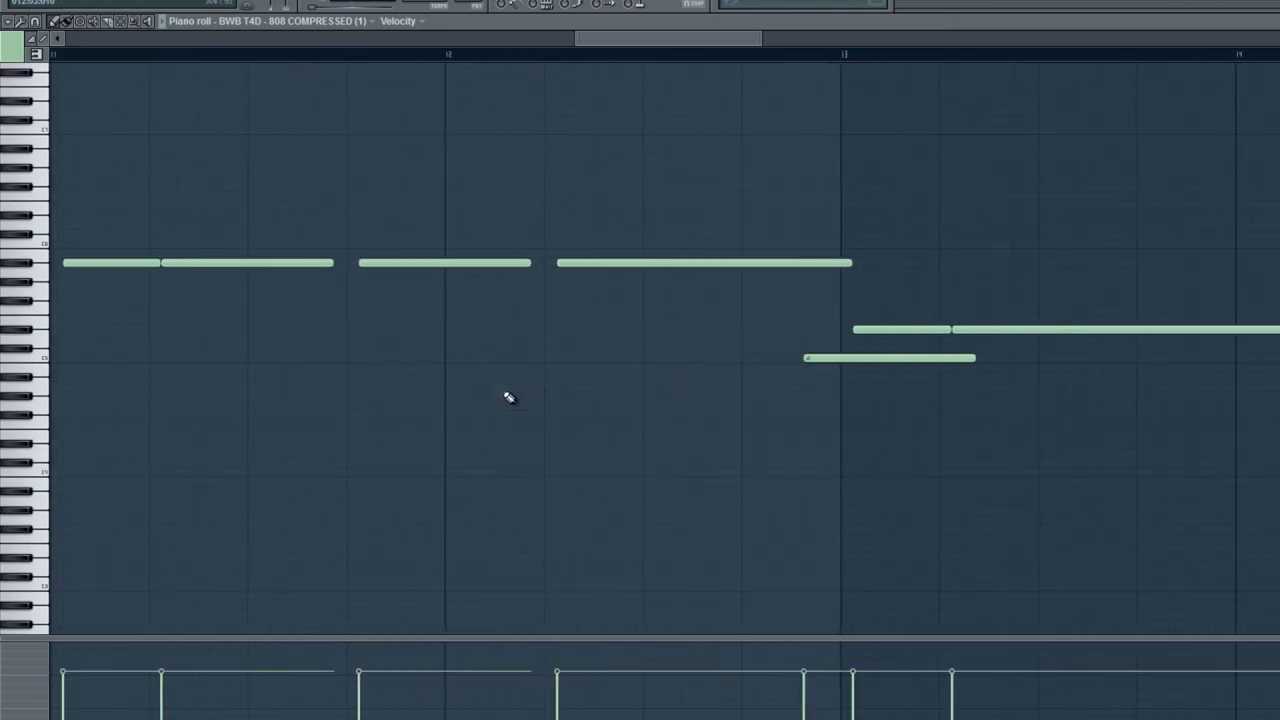
drag(510, 398, 1200, 417)
drag(360, 271, 1275, 298)
drag(537, 207, 1278, 145)
drag(374, 143, 988, 150)
drag(329, 157, 1028, 240)
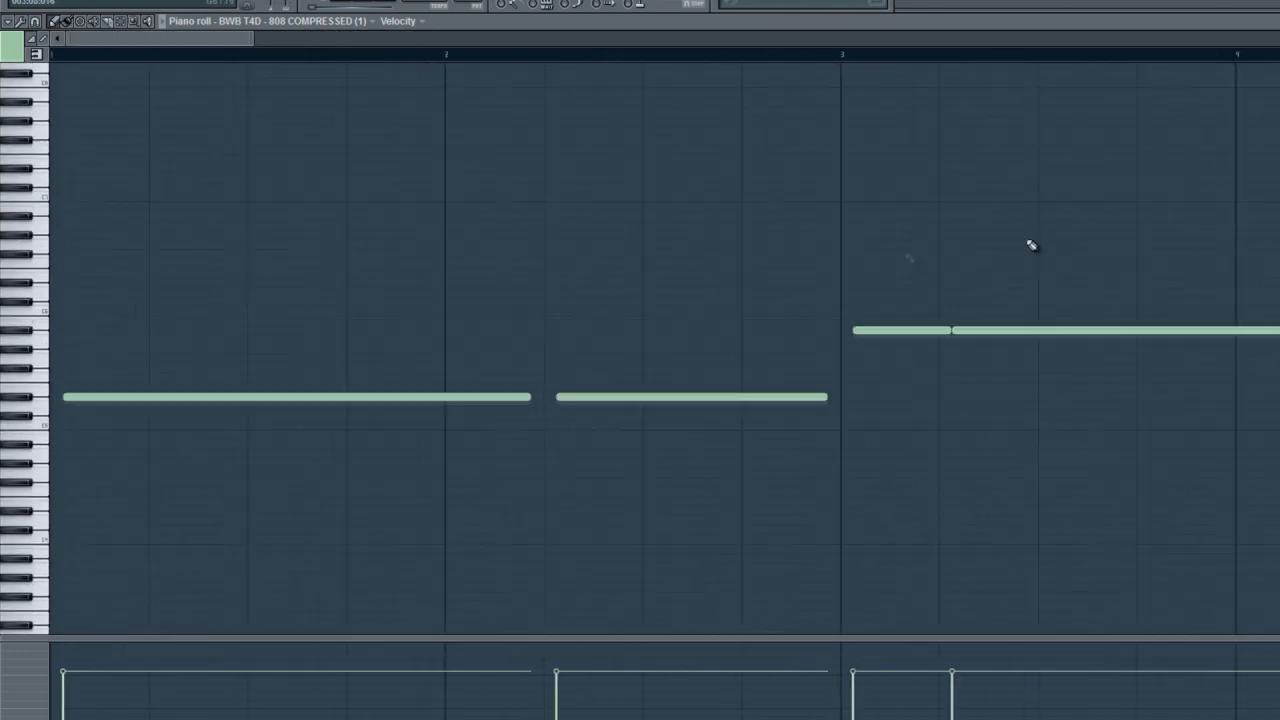
scroll(111, 489, down, 10)
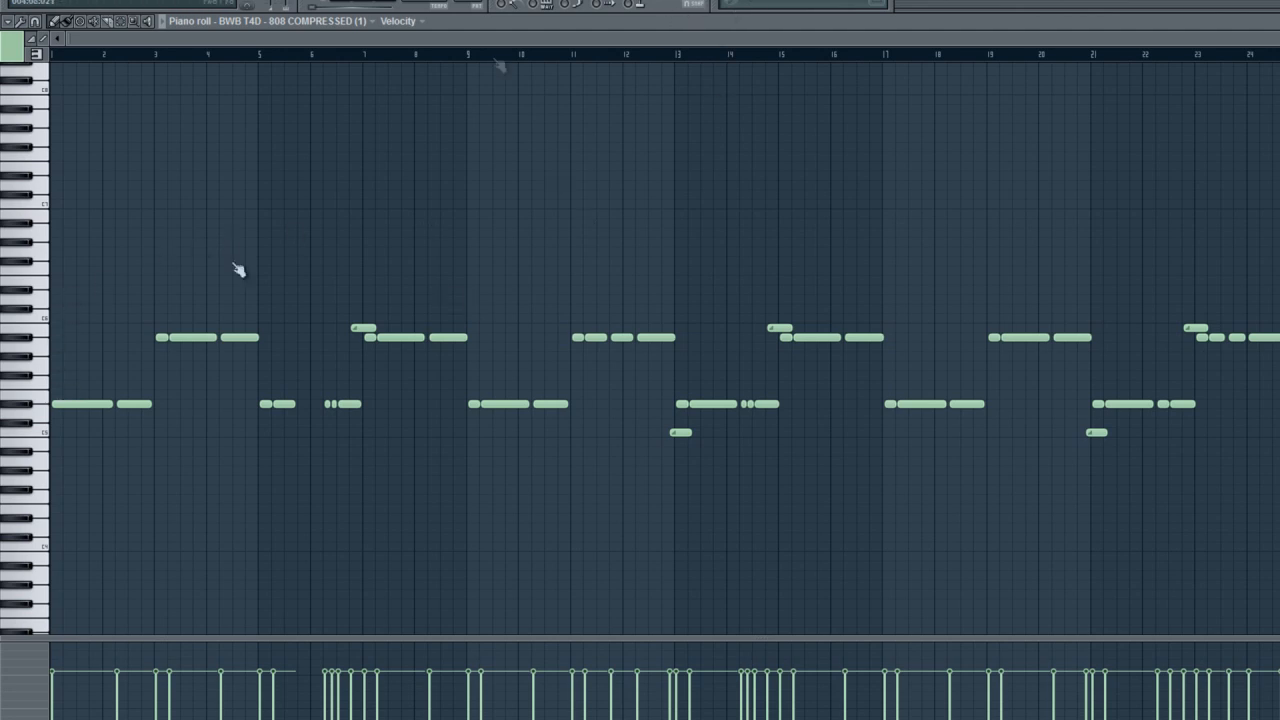
Return to Pattern 9, unmute the SHD3Kick002 channel, and place a kick on its first step.
click(543, 1)
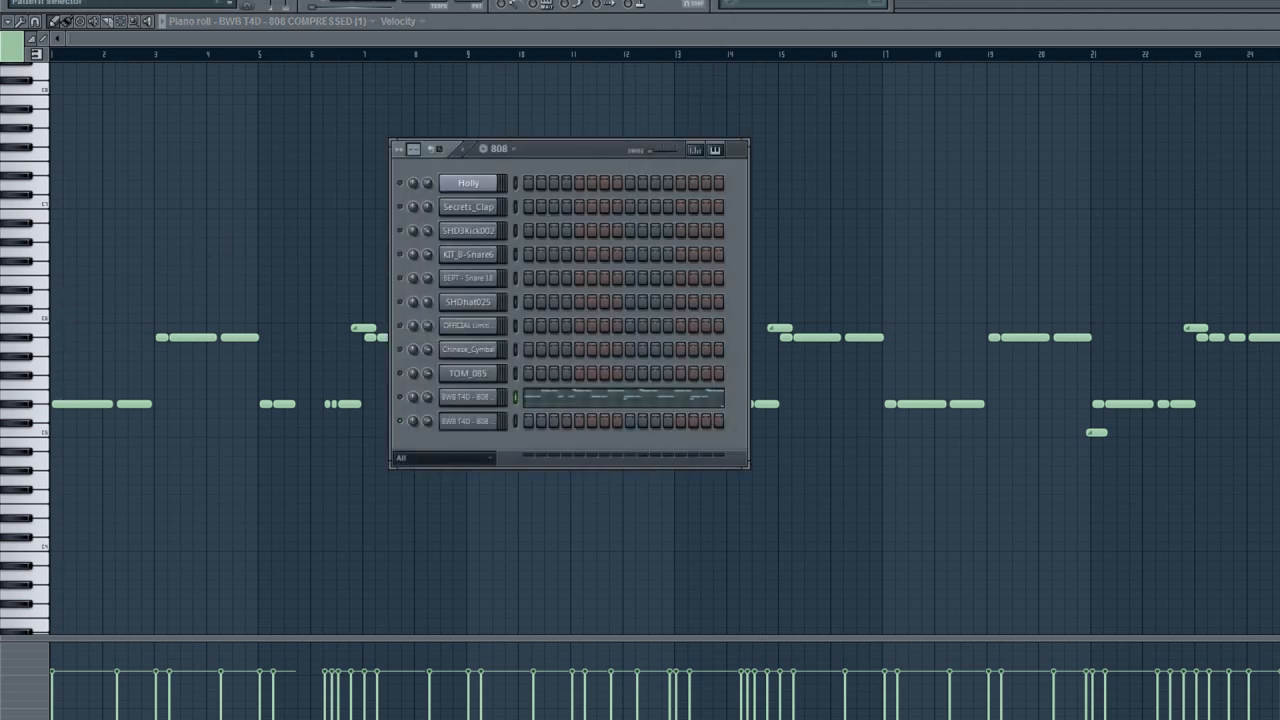
scroll(473, 1, up, 4)
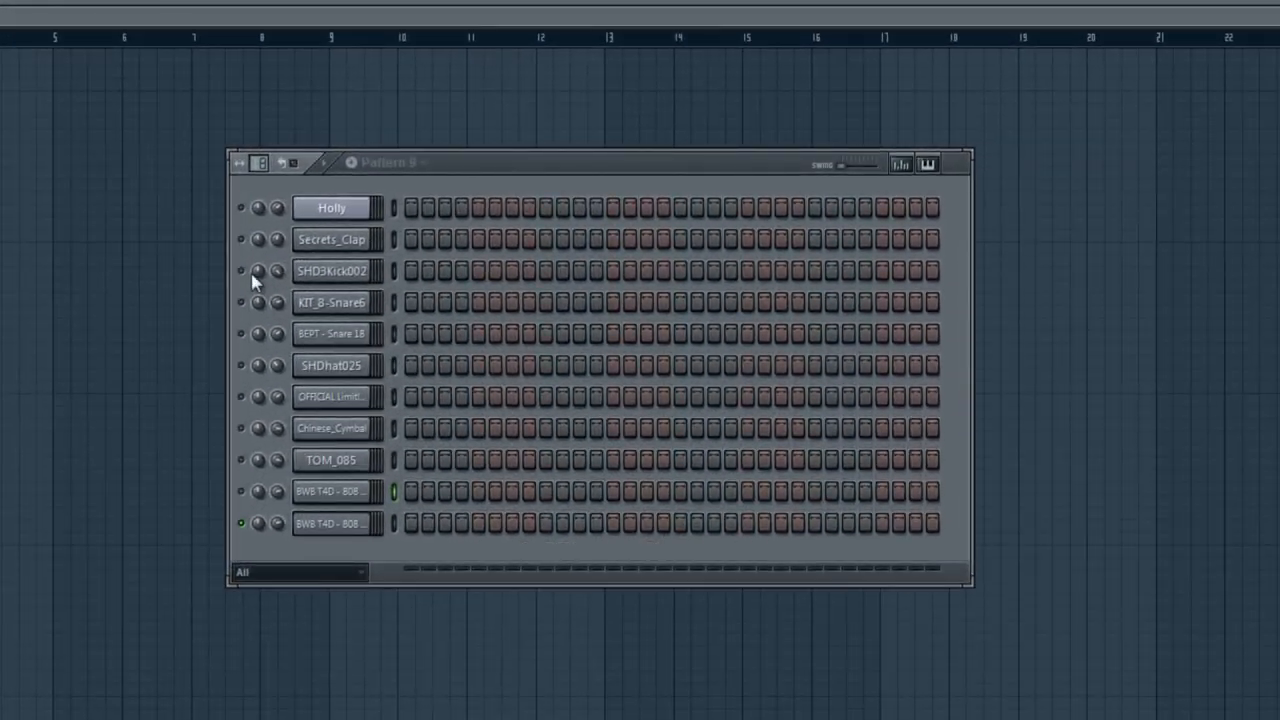
click(241, 271)
click(412, 271)
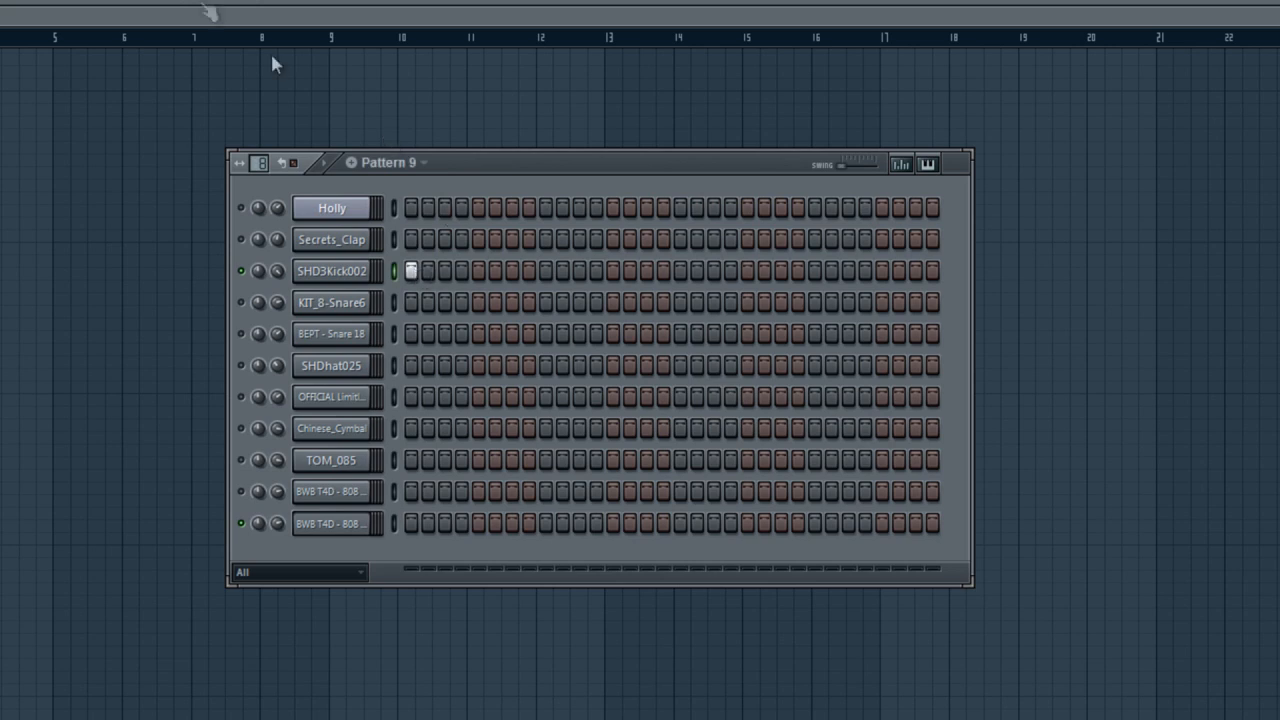
scroll(393, 2, up, 2)
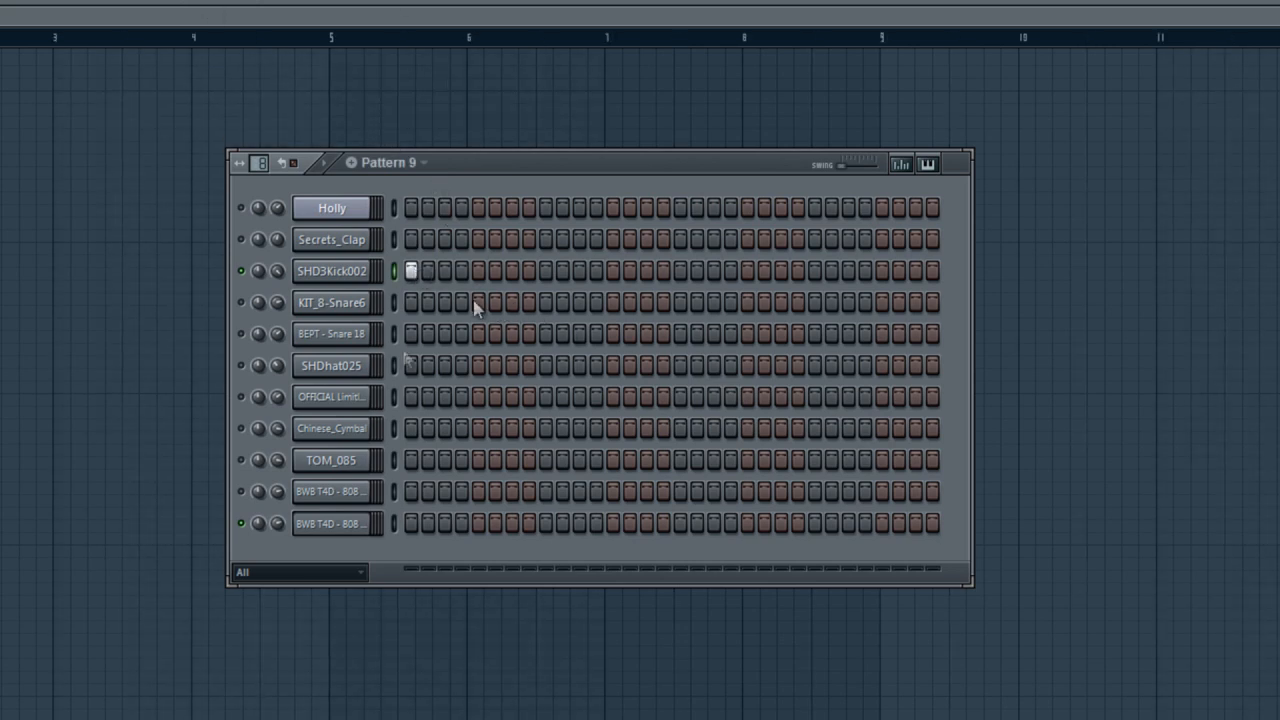
key(space)
click(529, 271)
key(space)
right_click(530, 274)
Place SHD3Kick002 kicks on steps 5, 9, 13, 17, 21, 25 and 29 while auditioning the pattern.
click(478, 271)
key(space)
click(545, 271)
click(612, 271)
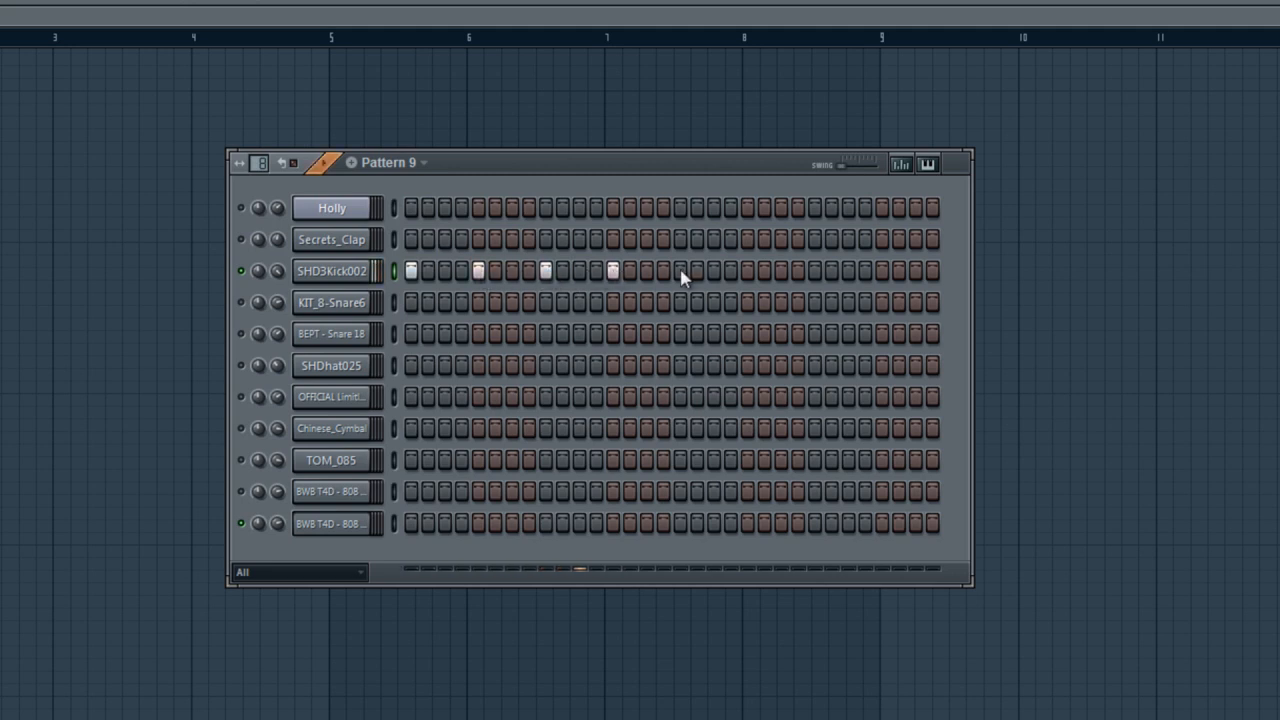
click(680, 271)
click(747, 271)
click(814, 271)
key(space)
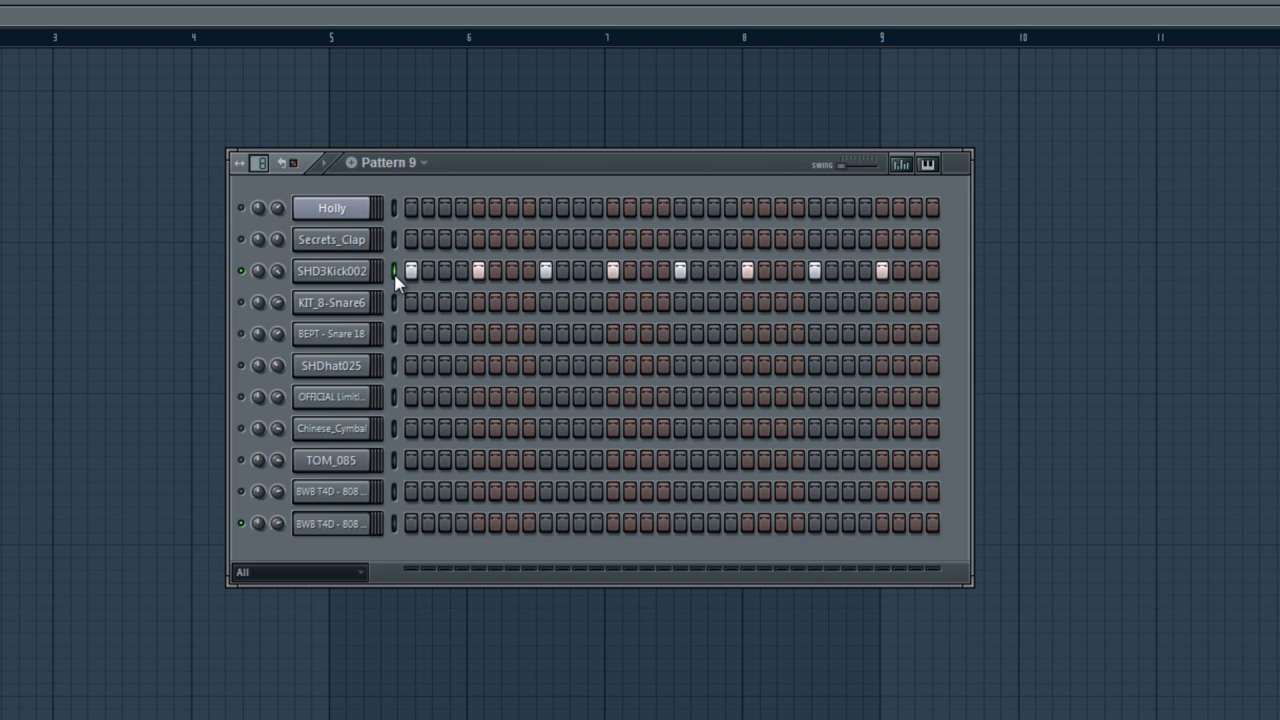
Paste the kick's step pattern into the lower 808 channel and open that channel's piano roll.
click(394, 524)
key(ctrl+v)
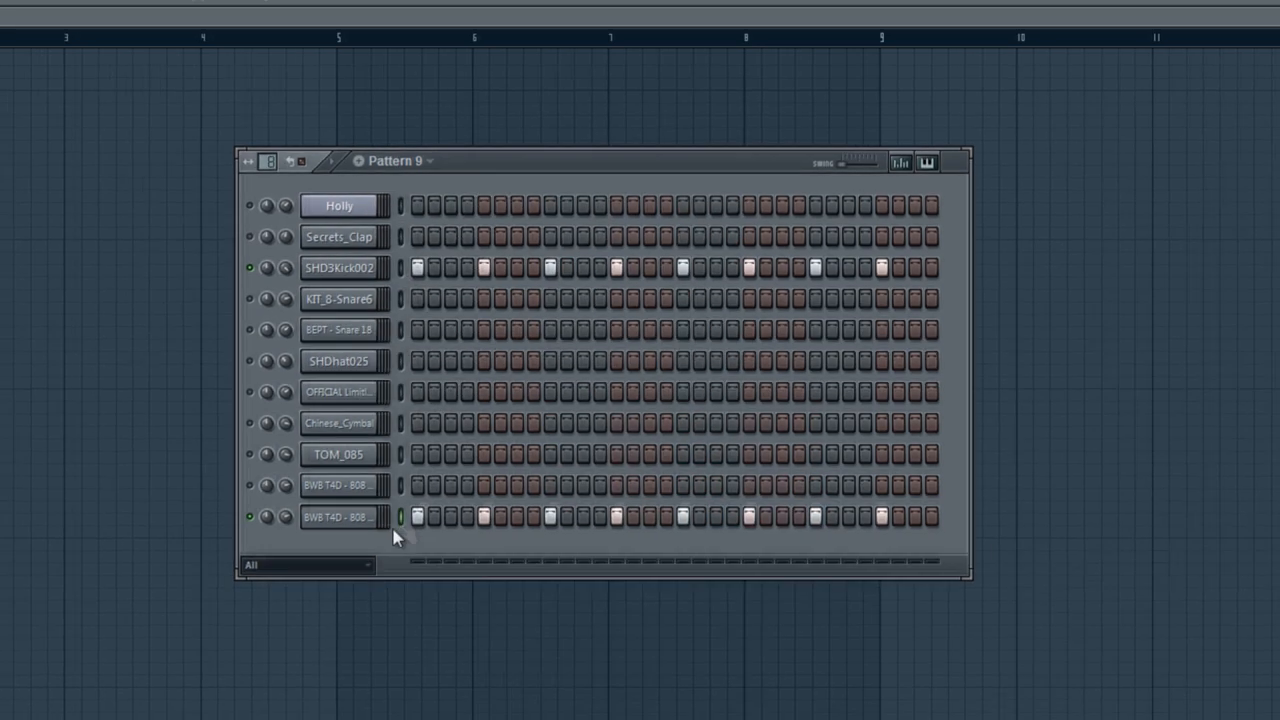
right_click(338, 519)
click(424, 520)
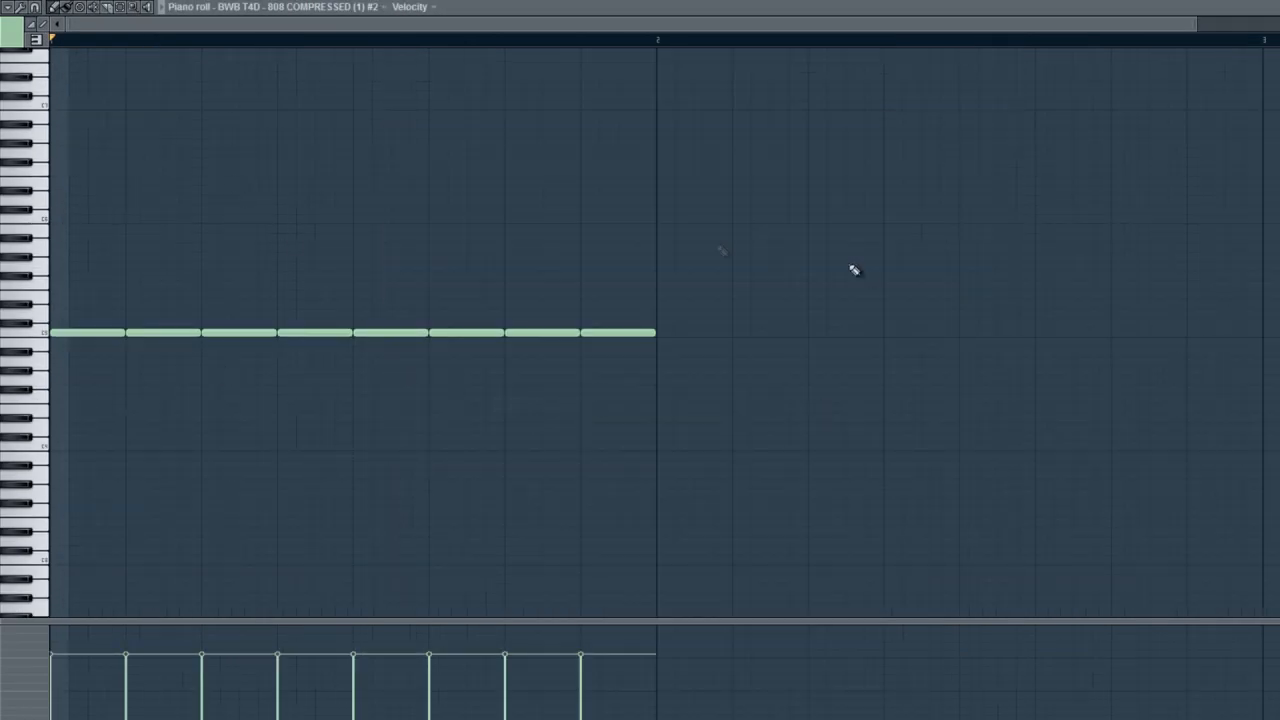
Shorten all eight 808 notes together so a small gap separates each note from the following hit.
drag(729, 217, 51, 474)
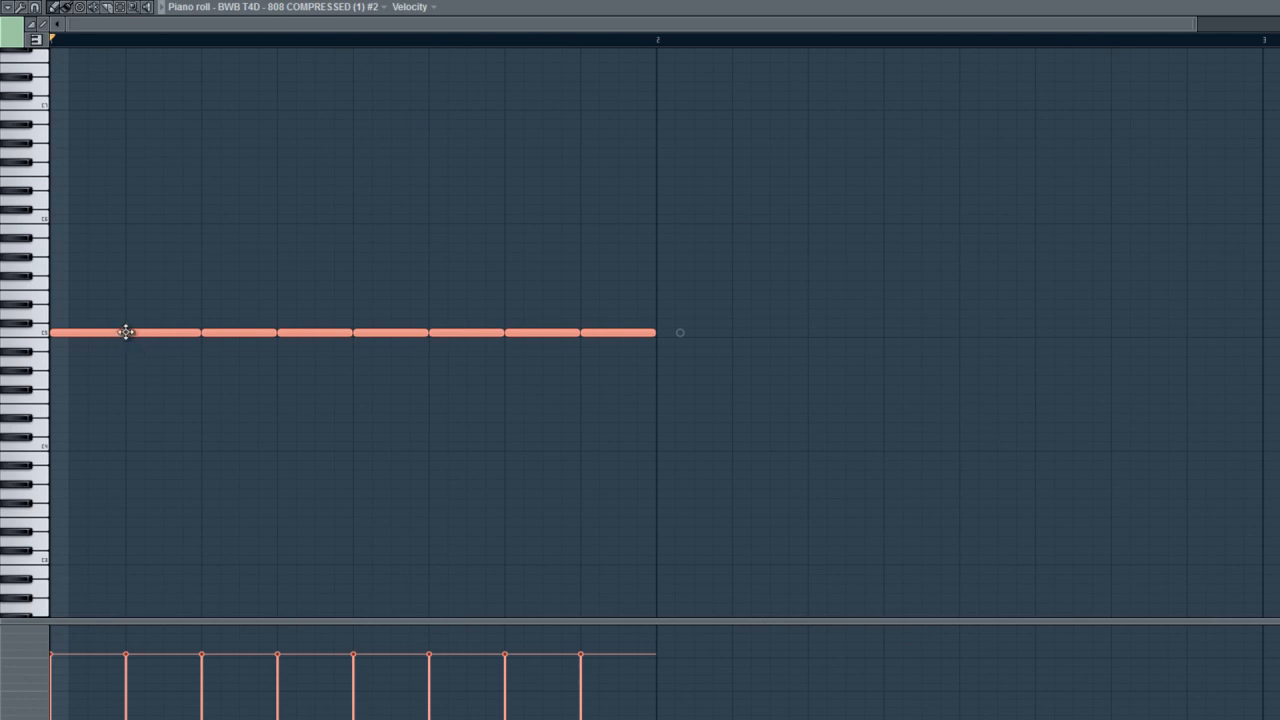
drag(653, 334, 622, 344)
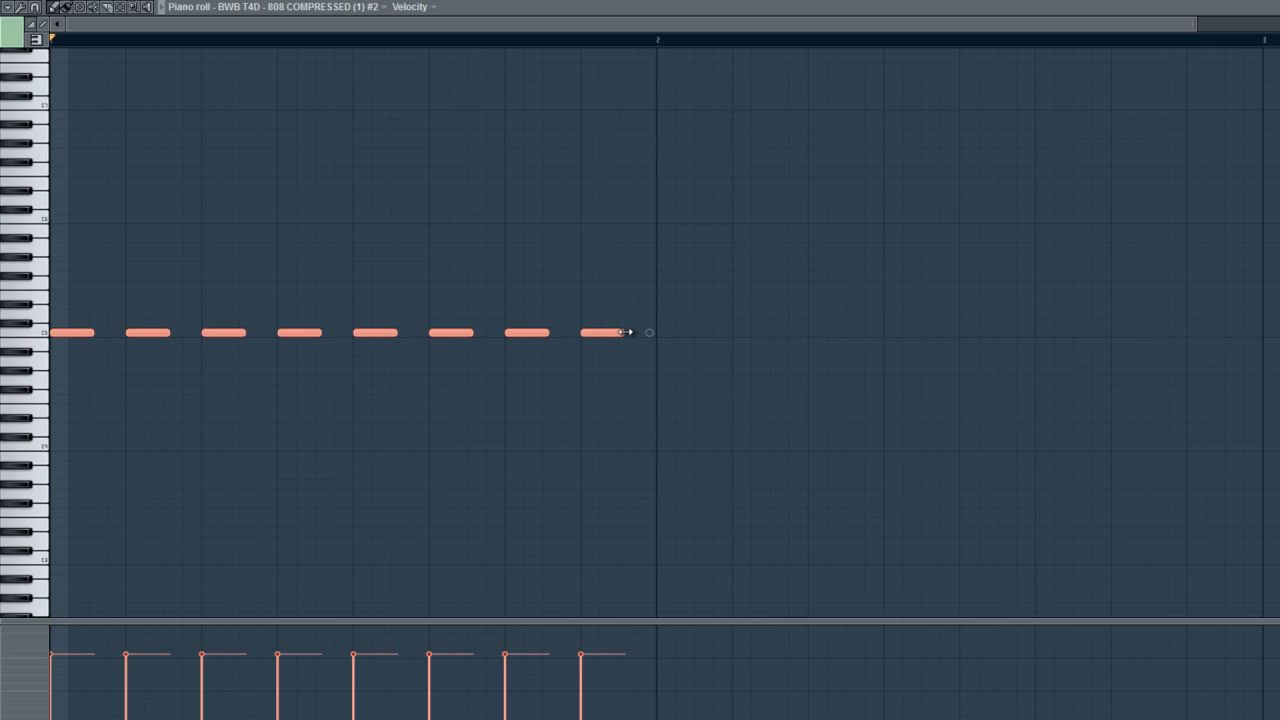
drag(626, 332, 634, 369)
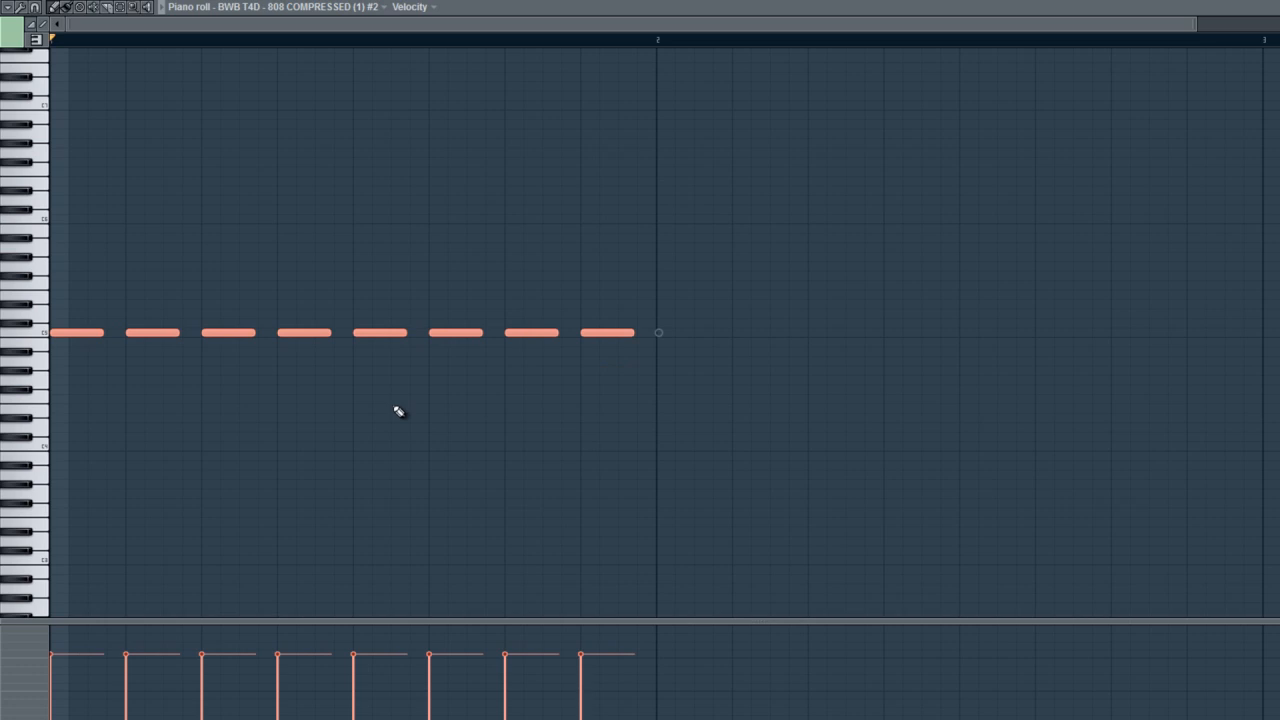
click(350, 443)
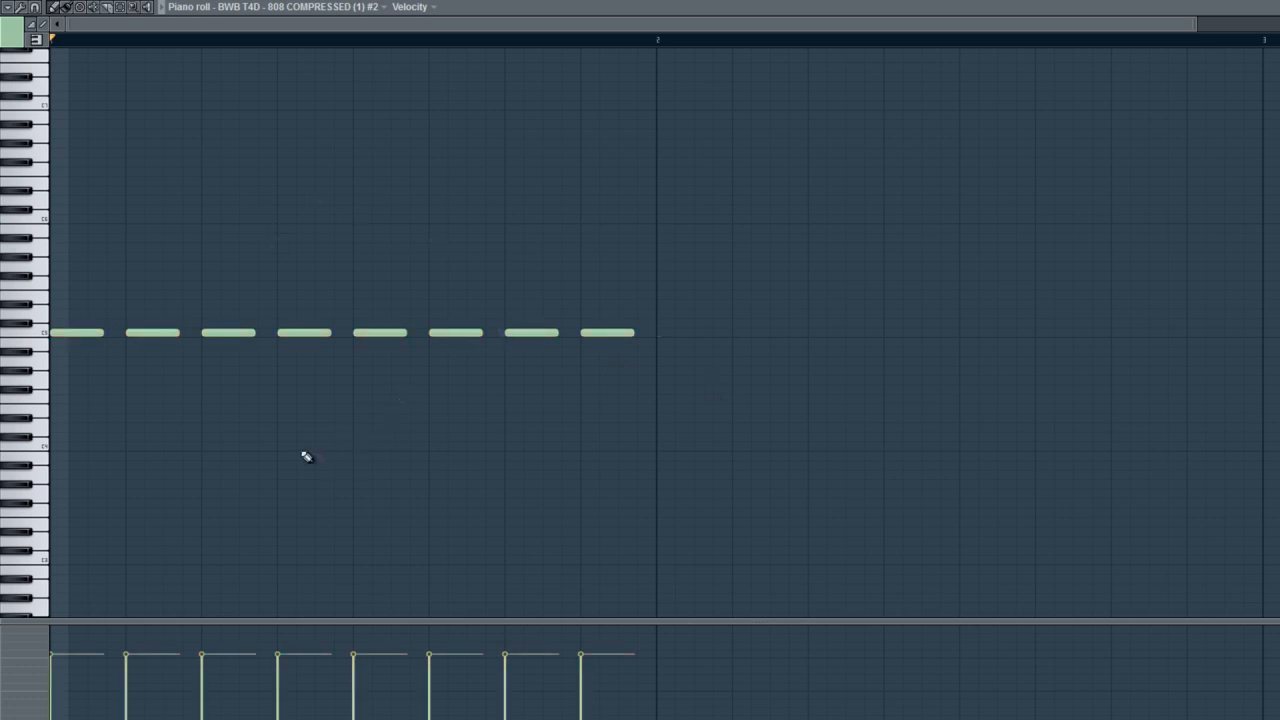
Play the shortened 808 notes with the kick and raise all of them six semitones to F#5.
scroll(130, 451, up, 4)
drag(128, 450, 691, 456)
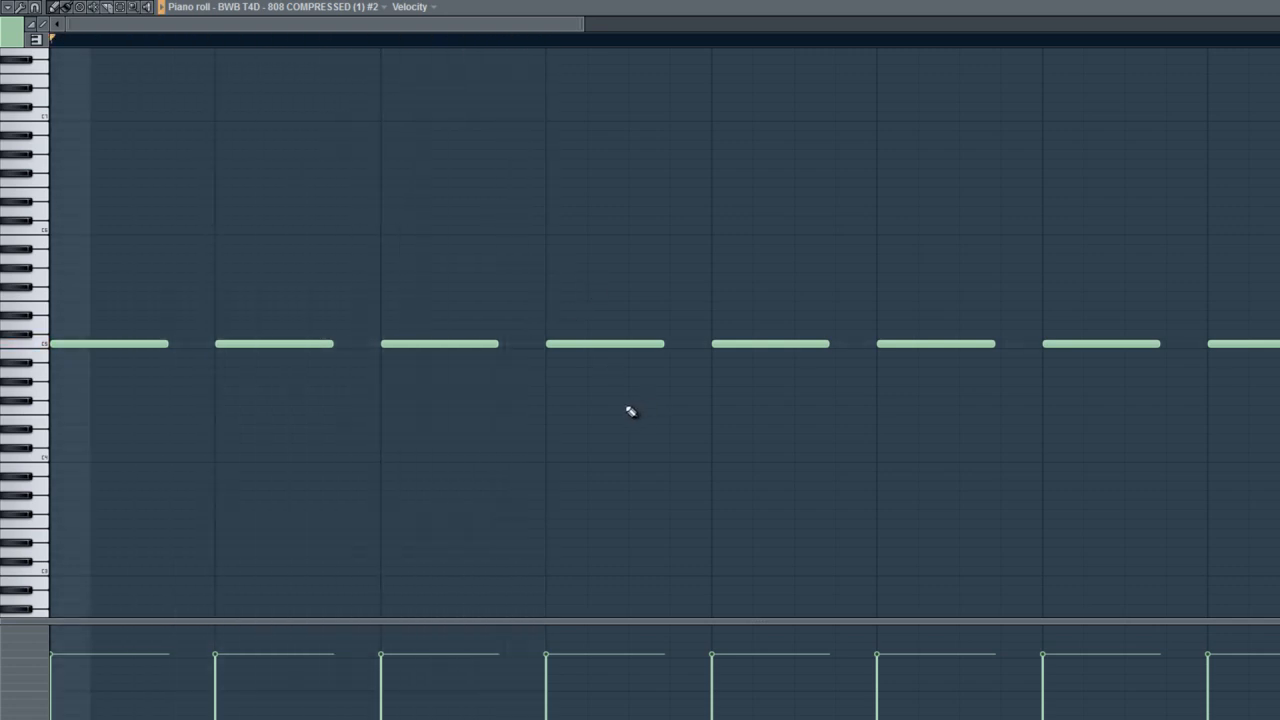
scroll(630, 410, down, 1)
drag(124, 291, 1235, 435)
key(space)
ctrl+click(648, 512)
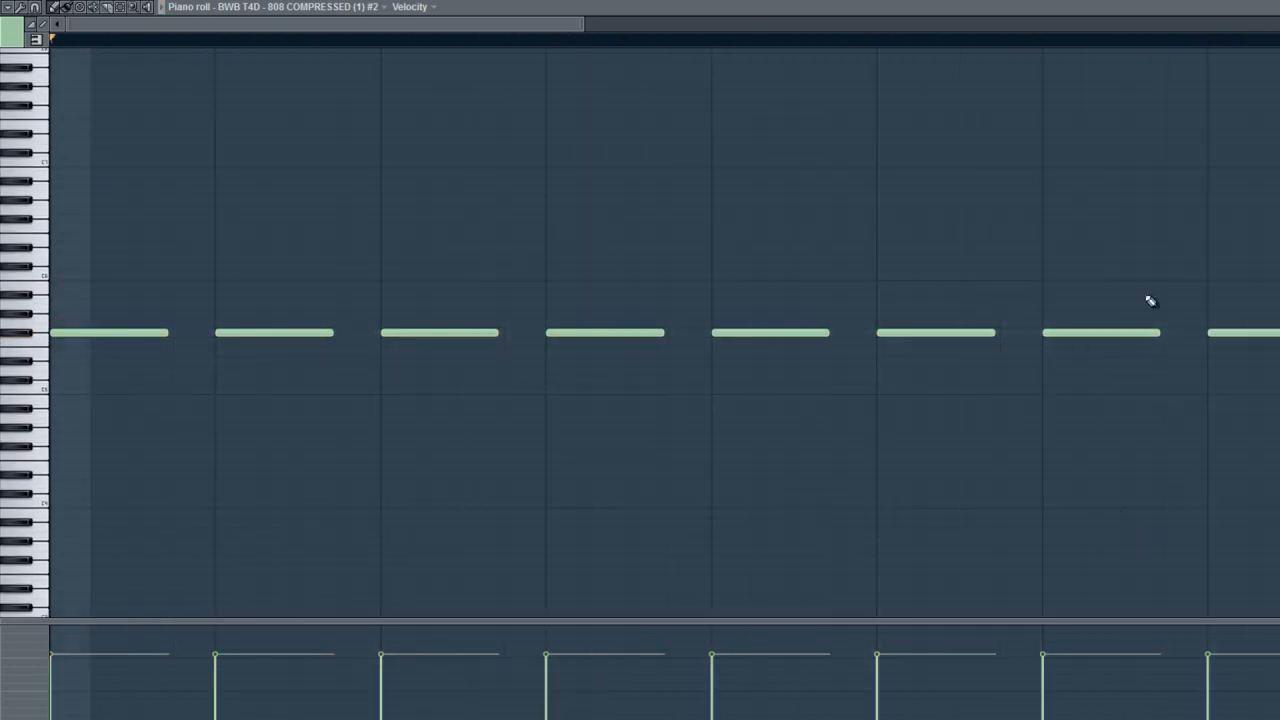
Shift all eight 808 notes slightly later so each one starts just after its kick.
drag(1275, 178, 40, 457)
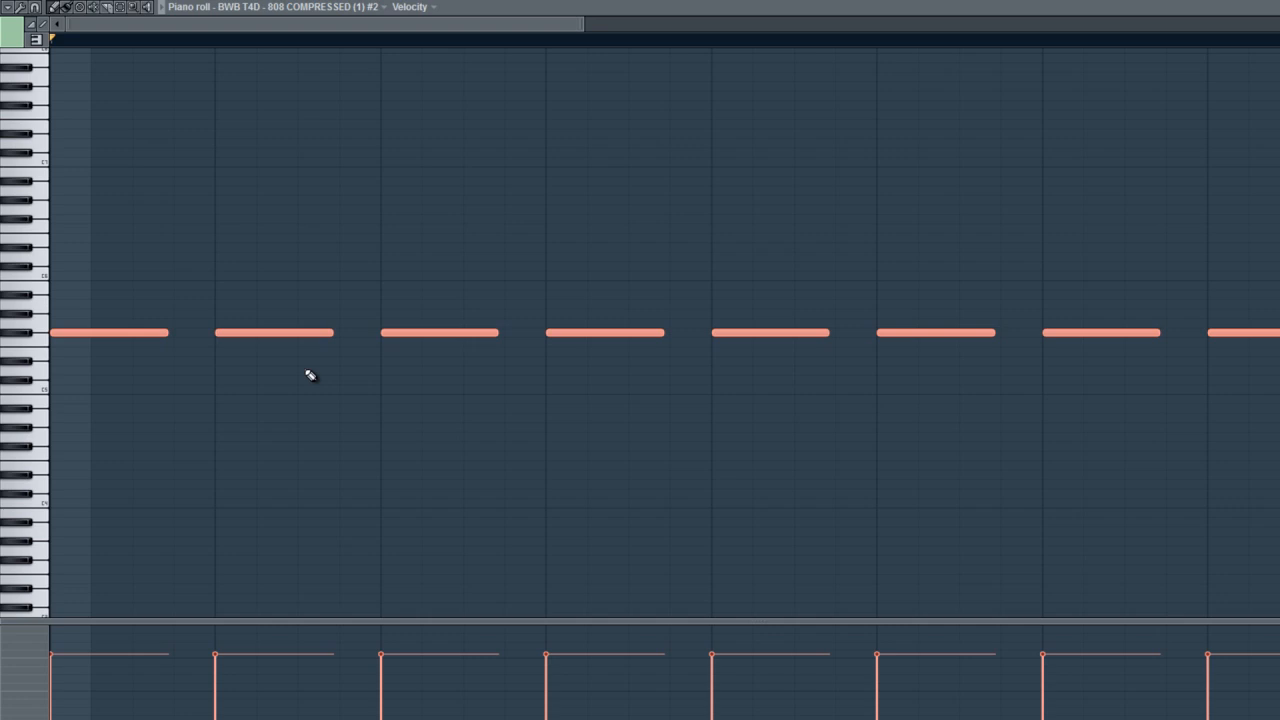
key(shift+Right)
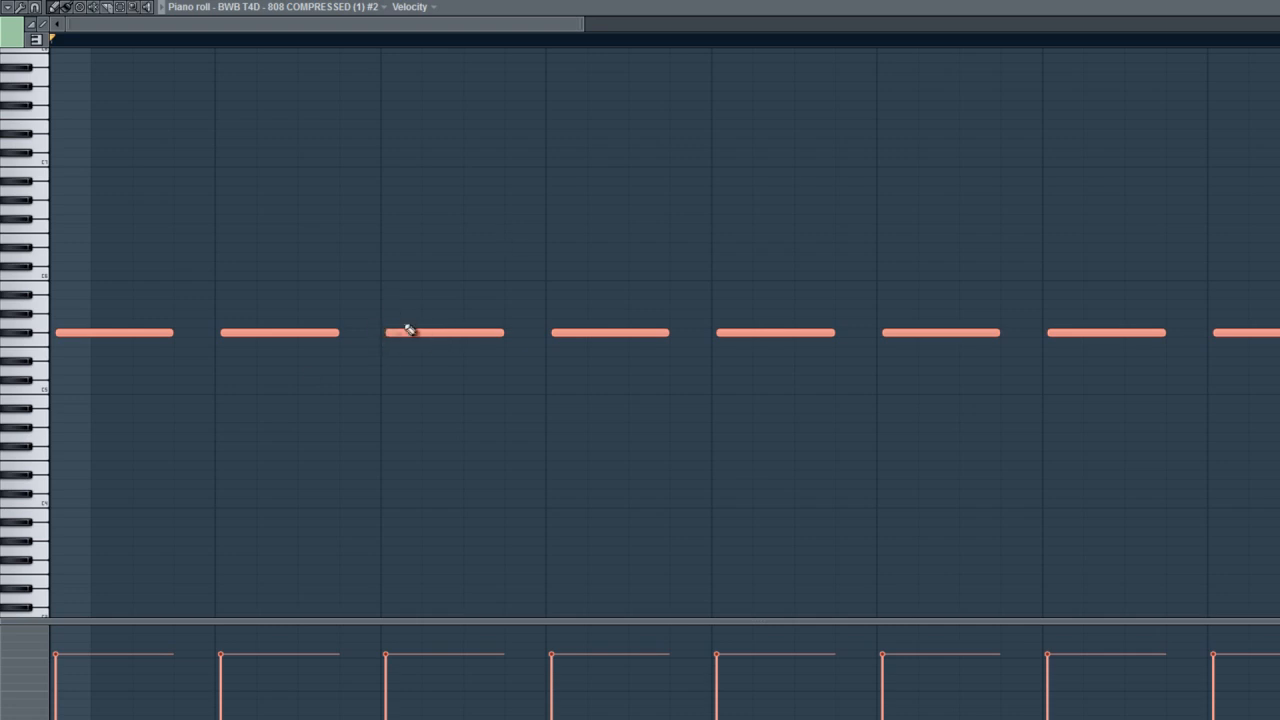
Open the SHD3Kick002 channel settings and examine the start of the kick's sample waveform.
key(F6)
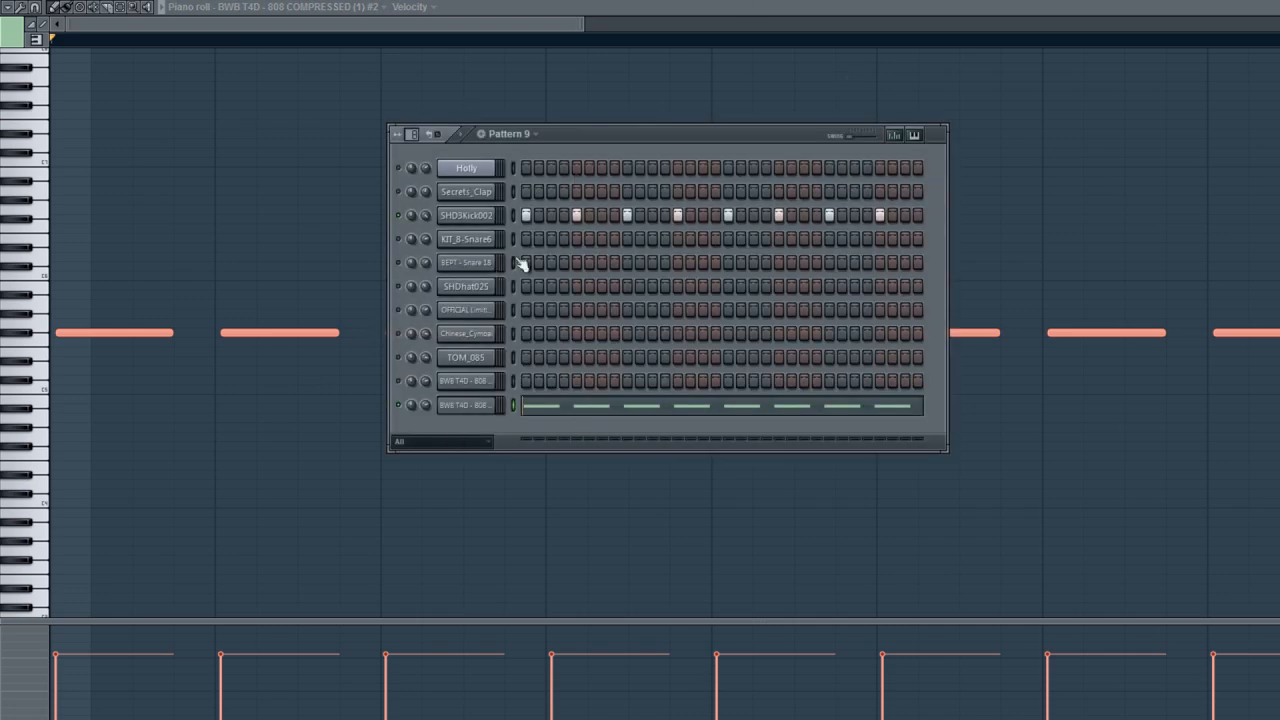
click(467, 215)
click(1041, 252)
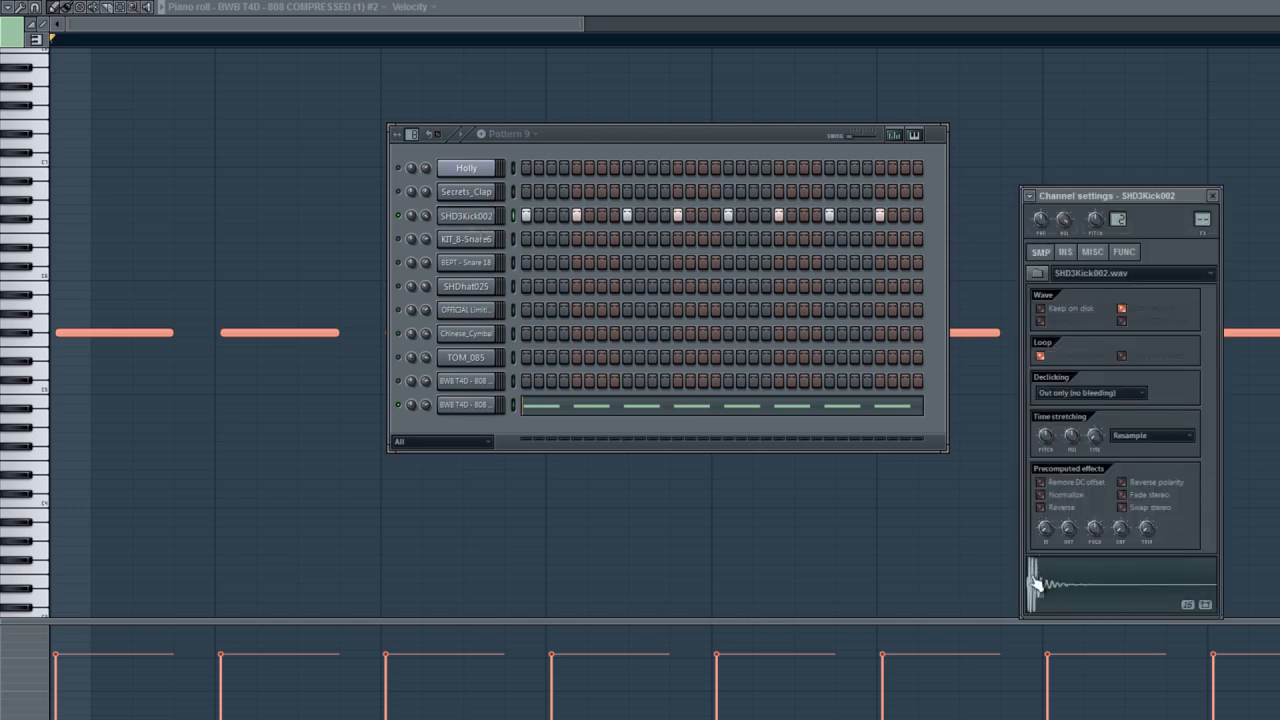
Clear all the lower 808 channel's notes and every SHD3Kick002 kick from Pattern 9.
click(212, 430)
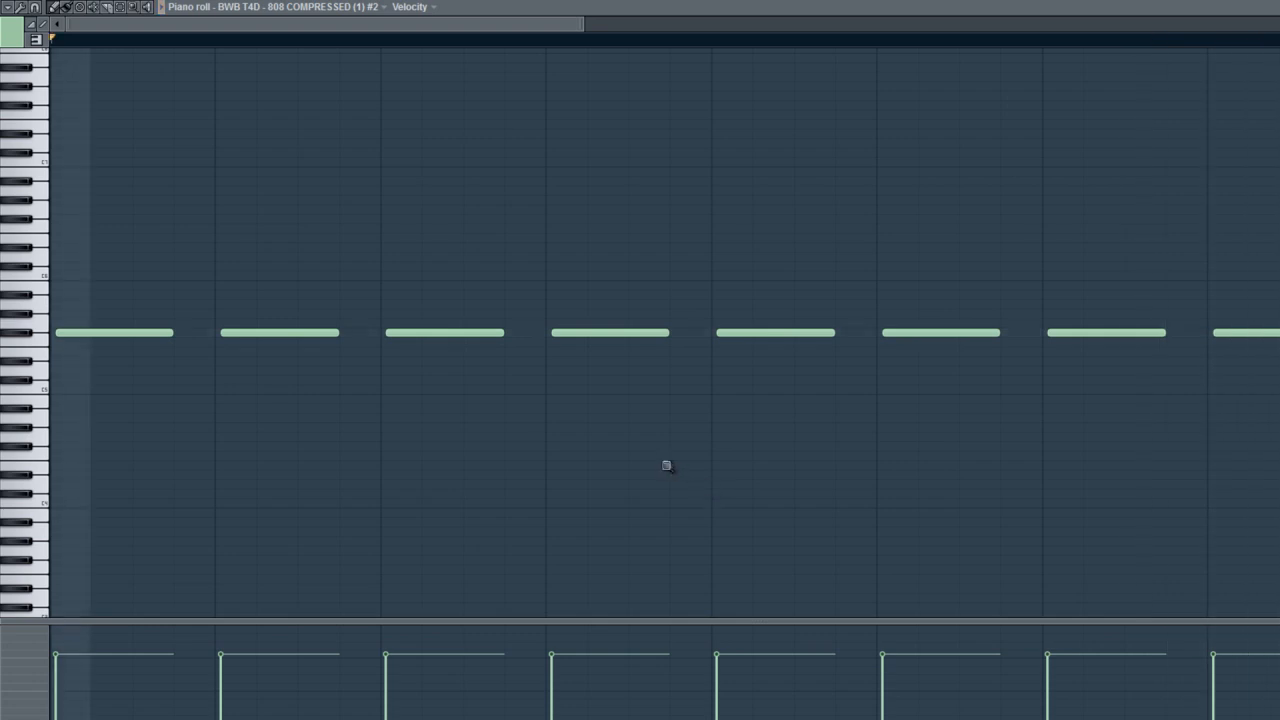
scroll(667, 466, down, 4)
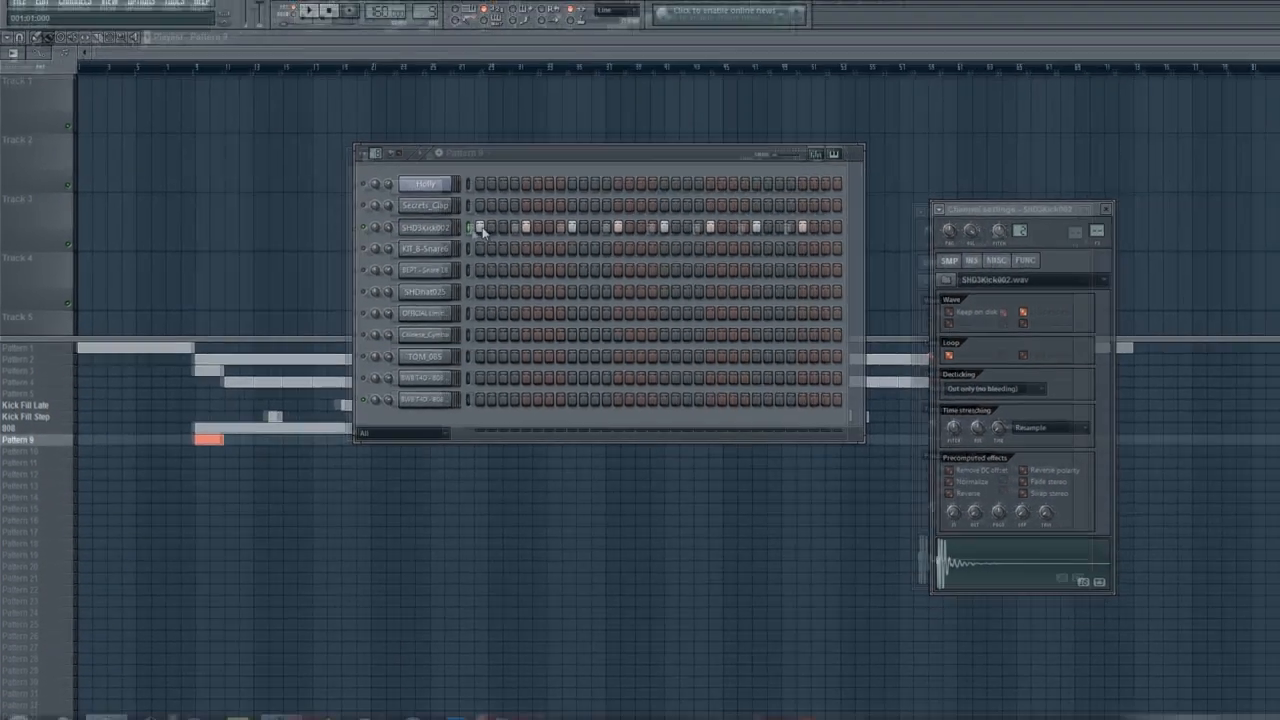
drag(525, 216, 1035, 221)
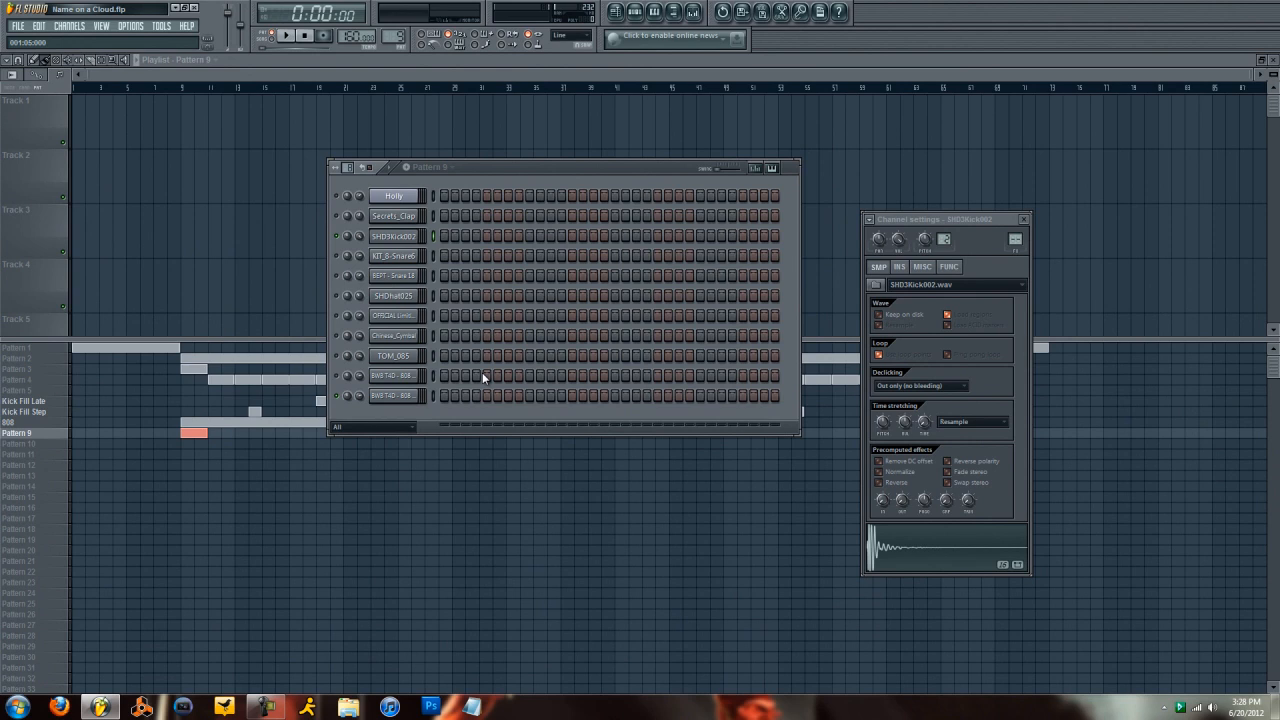